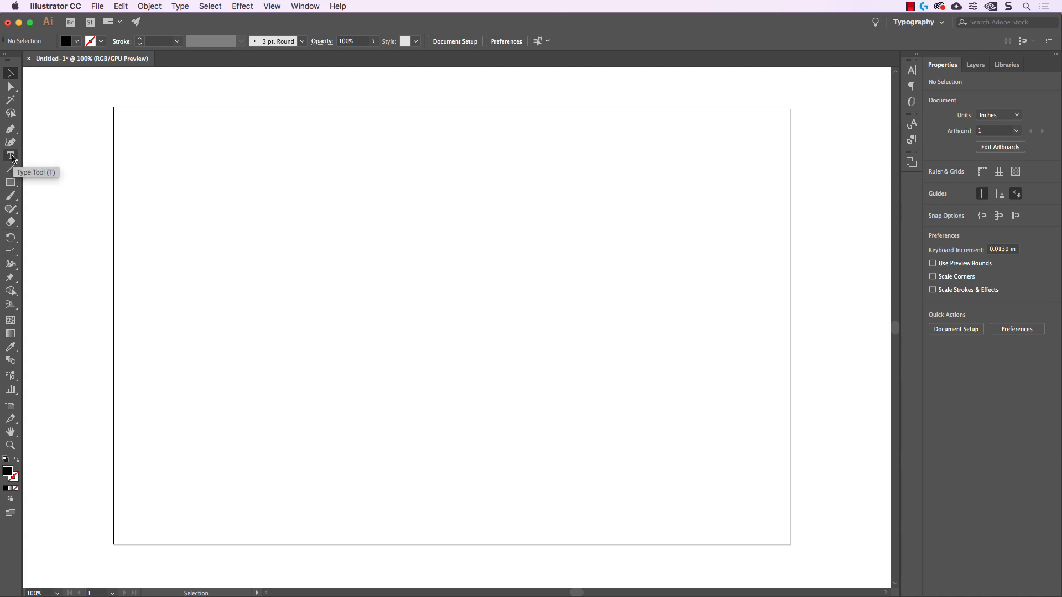
Add a point type title reading "Typography" in the upper-left area of the artboard
click(11, 157)
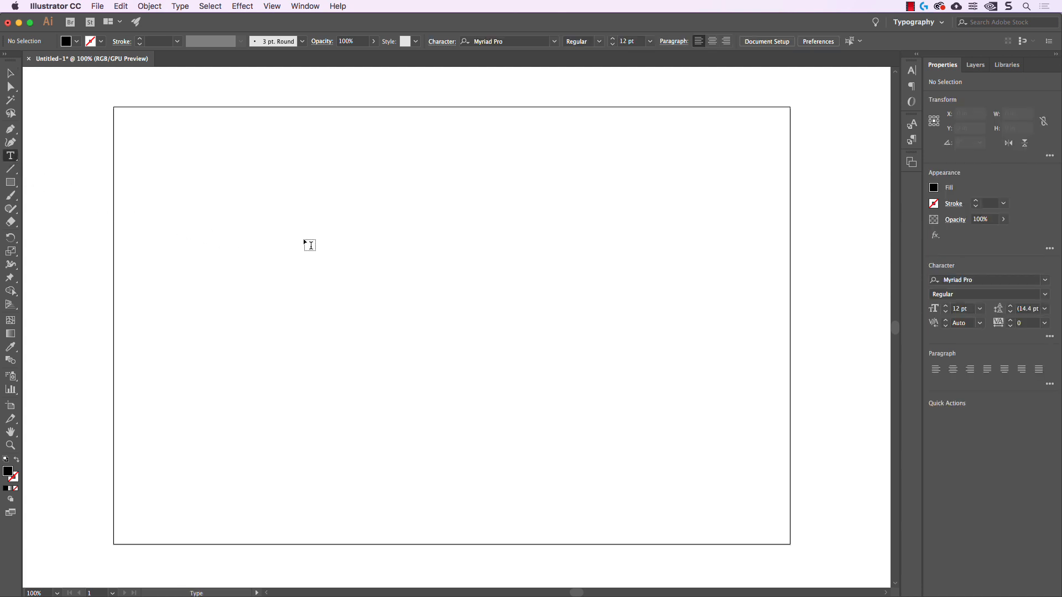
click(244, 199)
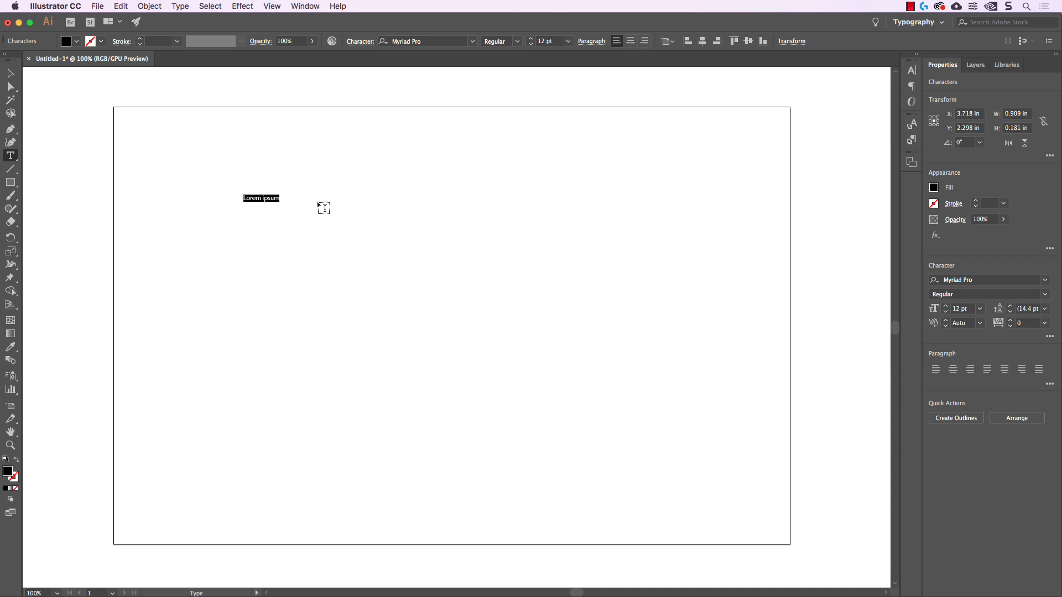
text(Typography)
Draw an area type frame about 3.71 by 3.44 in beside the title and keep its placeholder text
drag(395, 192, 543, 327)
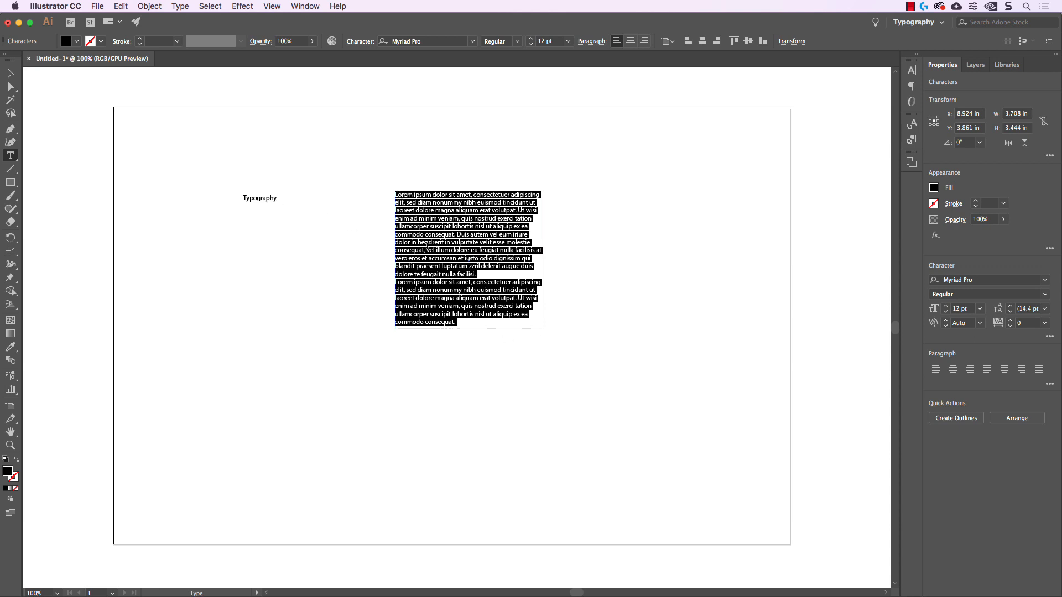
click(531, 159)
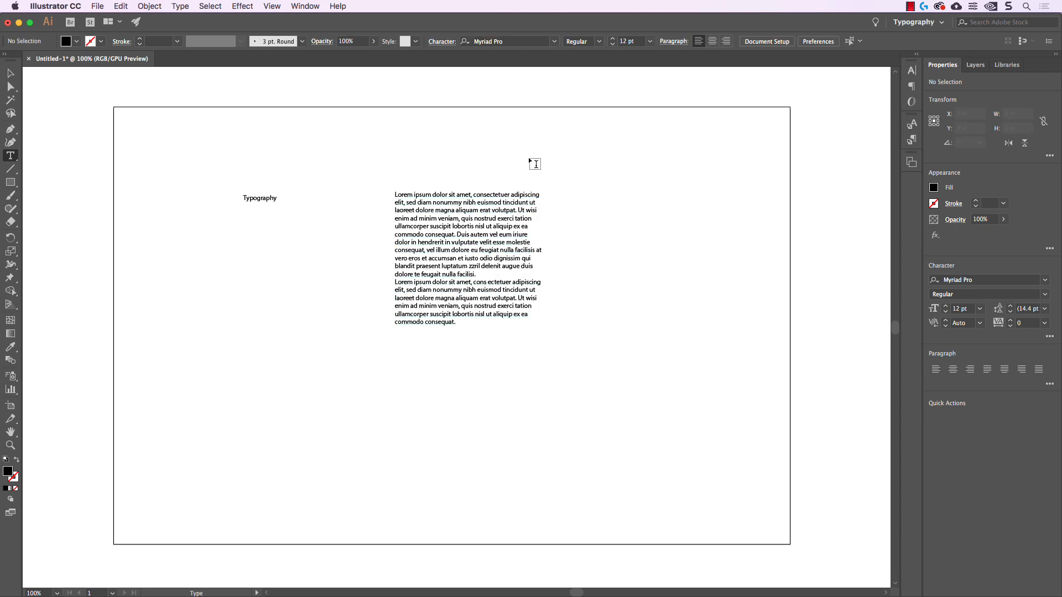
key(v)
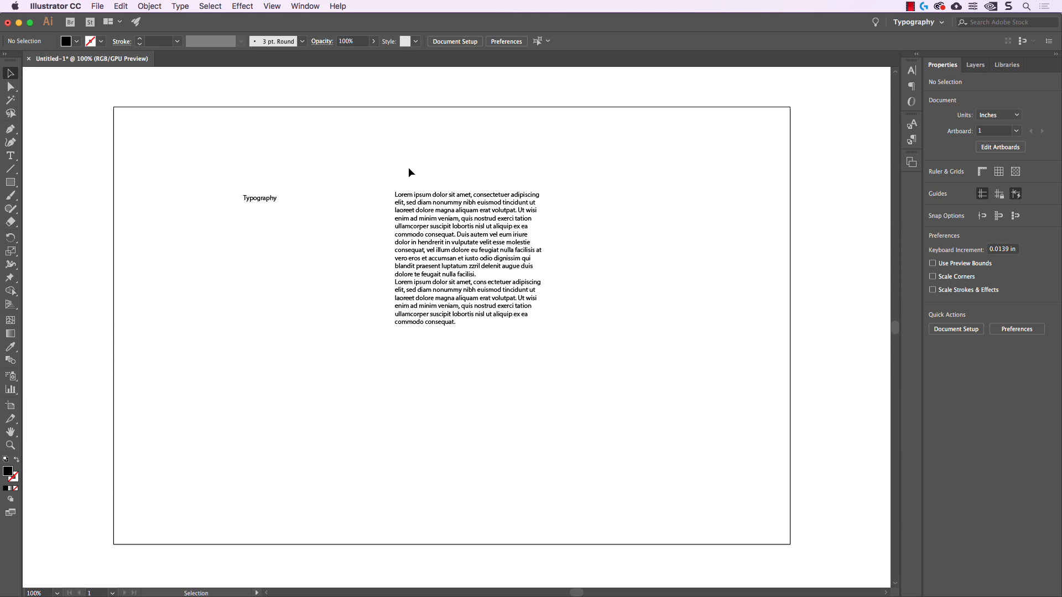
Scale the "Typography" title up to about 39 pt
click(272, 197)
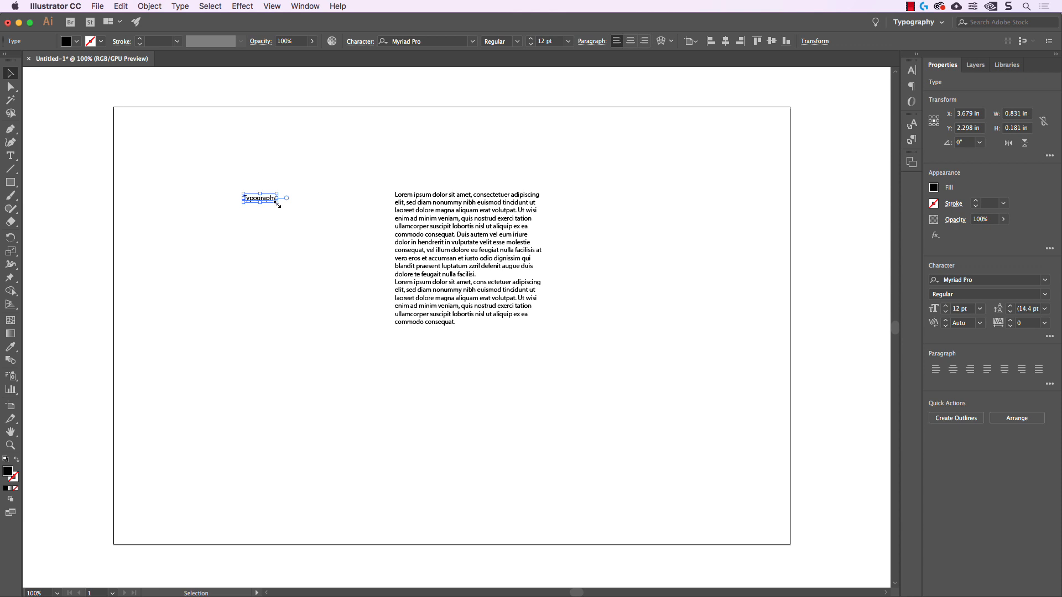
drag(278, 203, 352, 237)
click(335, 160)
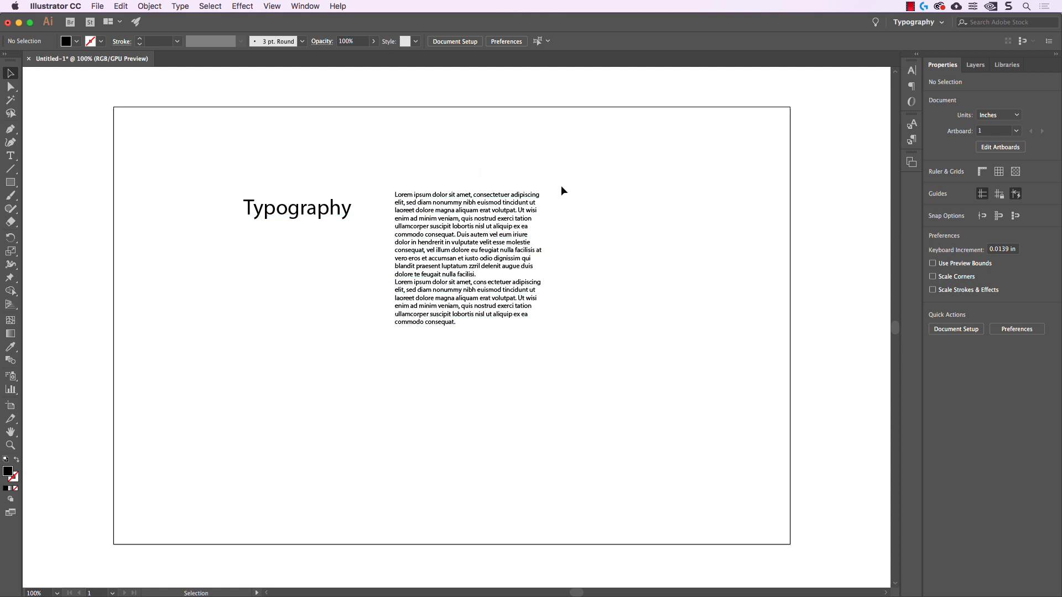
Shrink the placeholder text frame to about 2.46 by 2.57 in without scaling its text
click(520, 221)
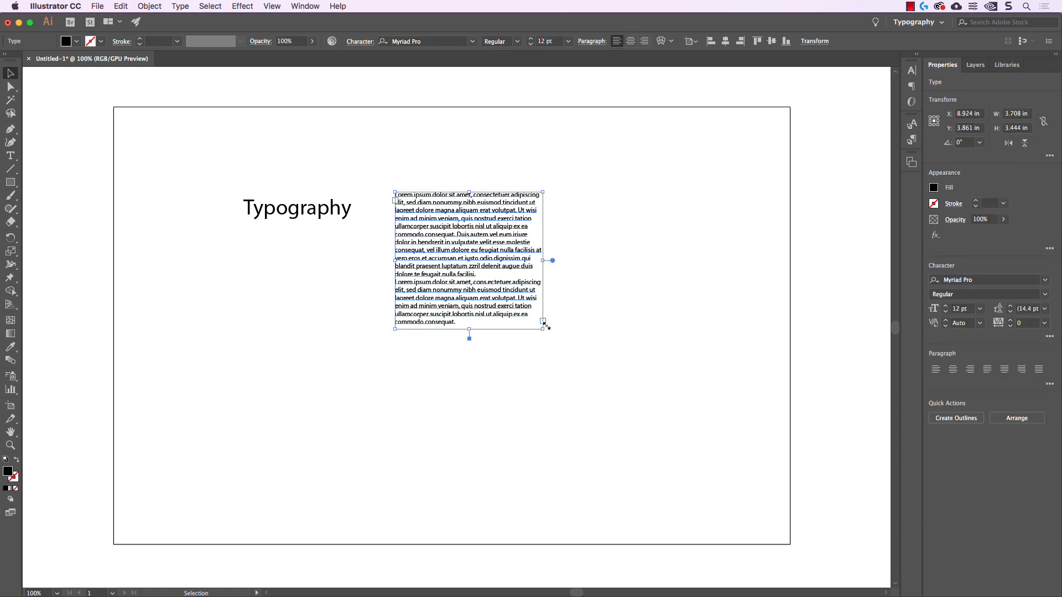
drag(543, 329, 492, 293)
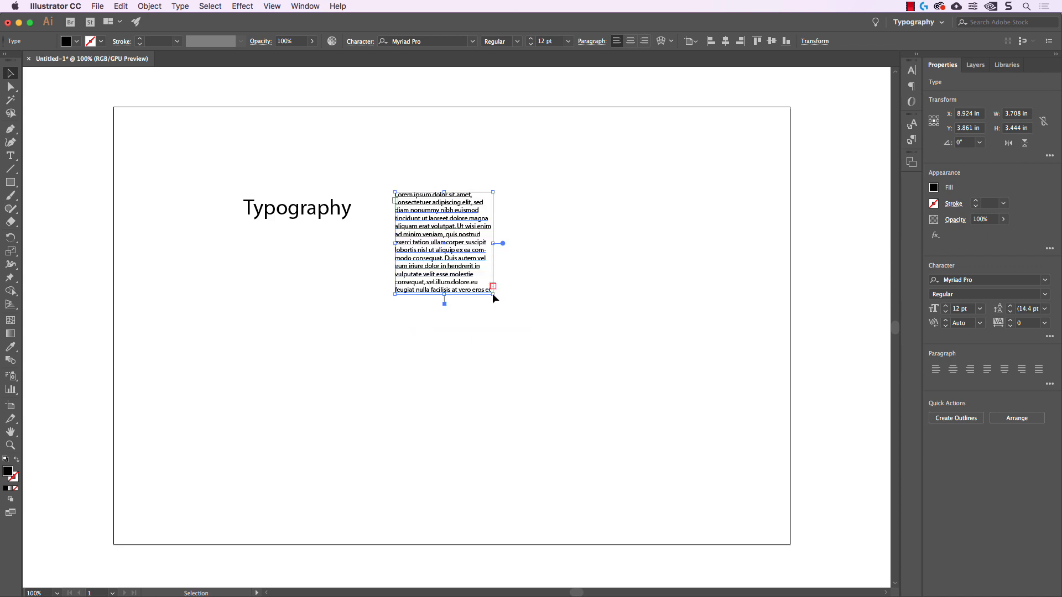
click(551, 280)
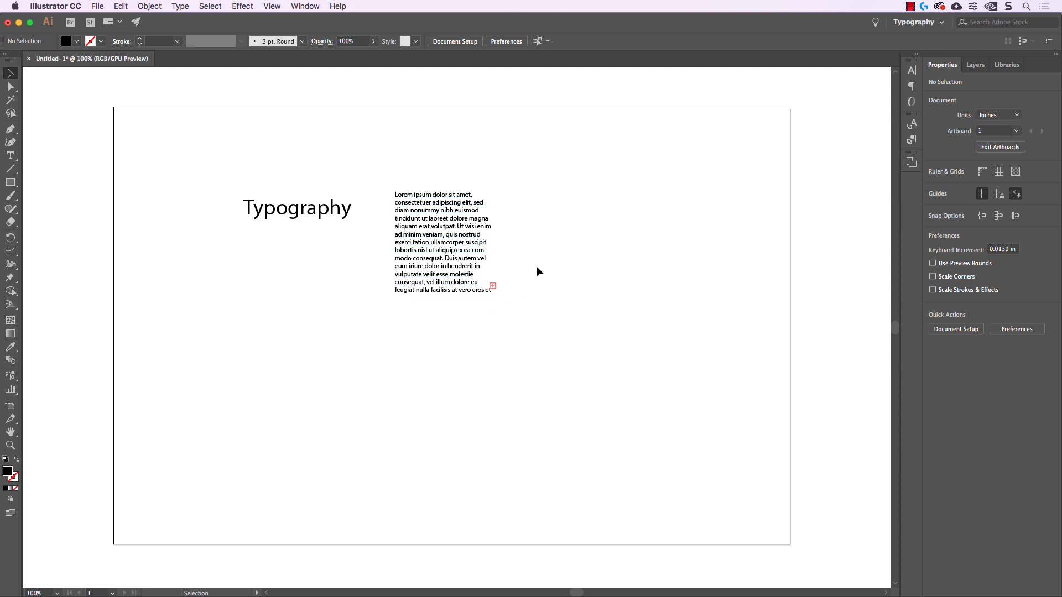
Try extending the placeholder text frame downward to show the overset text, and undo the change
click(485, 277)
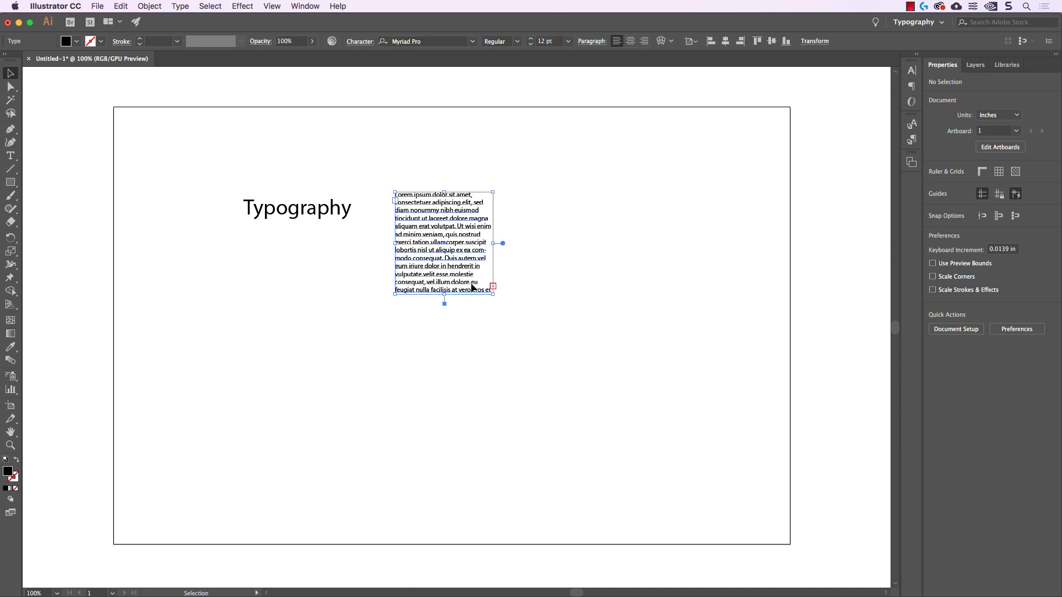
drag(446, 304, 445, 444)
click(551, 377)
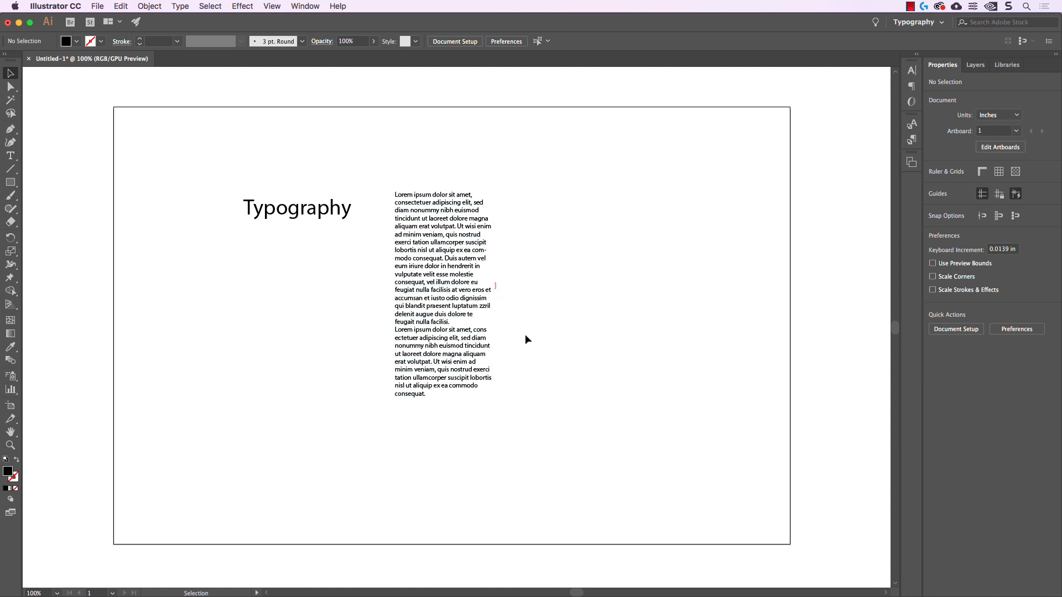
key(super+z)
click(541, 298)
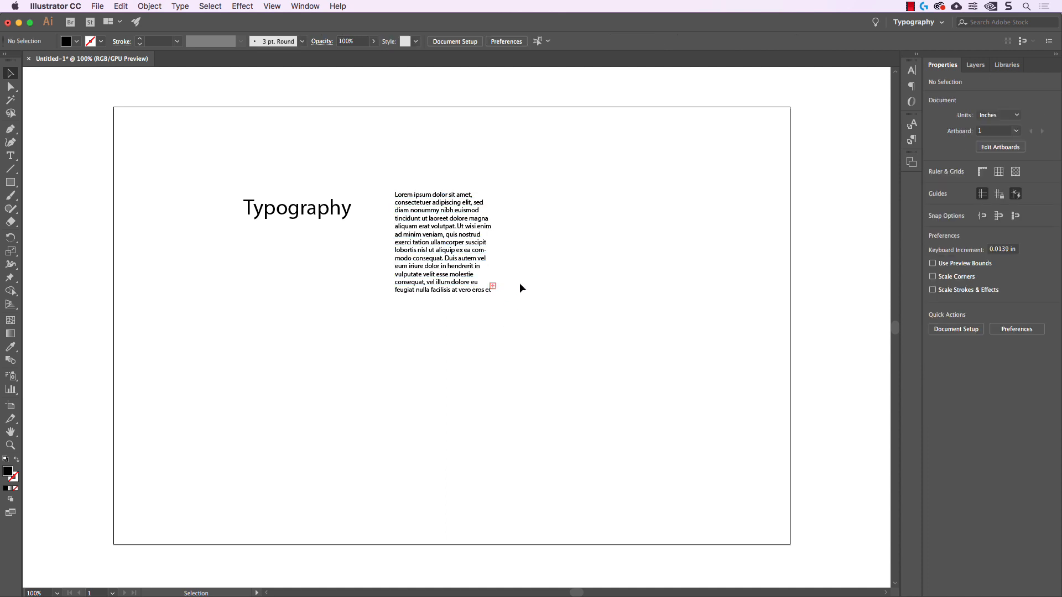
Auto-fit the height of the placeholder text frame to its full content
click(472, 246)
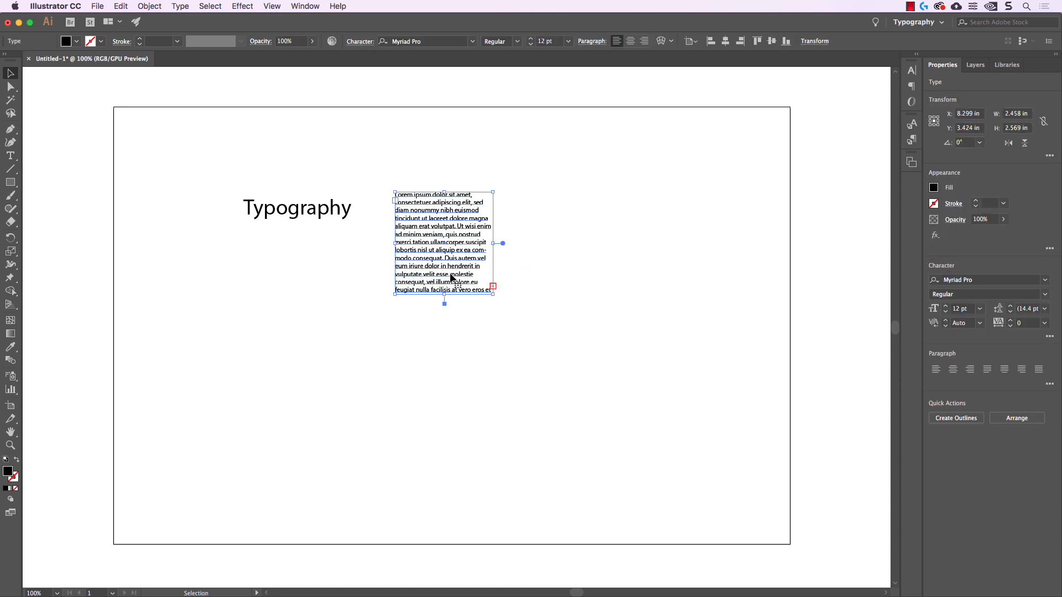
double_click(444, 304)
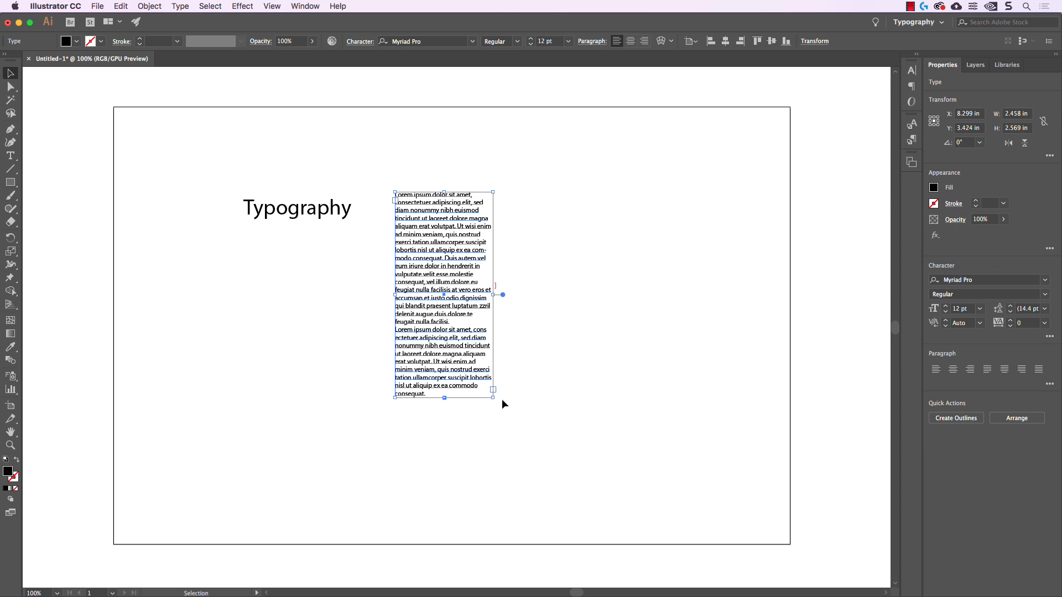
click(570, 353)
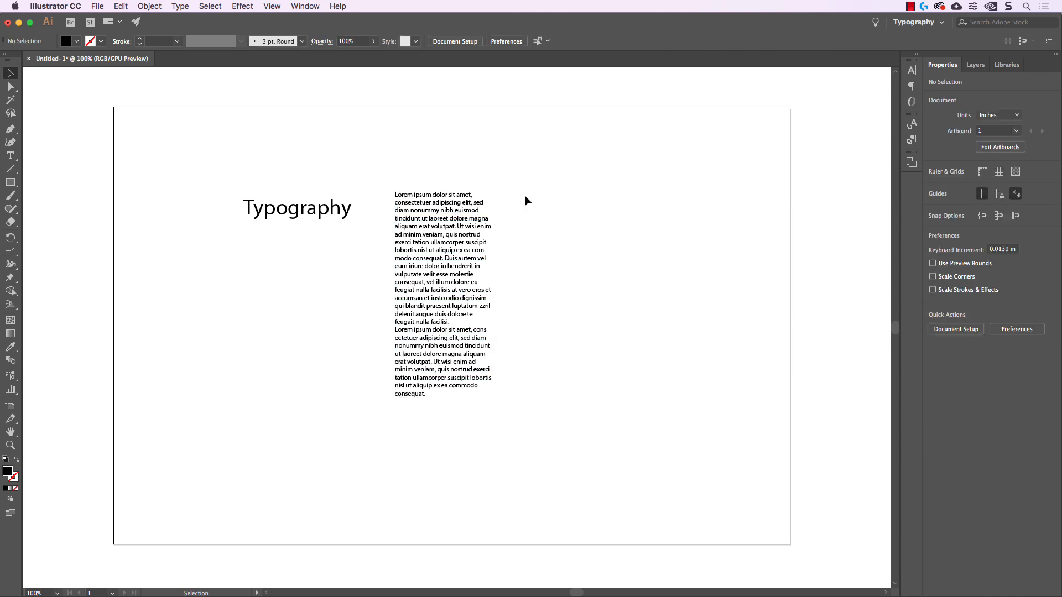
Rotate the "Typography" title counterclockwise by about 28°
click(311, 209)
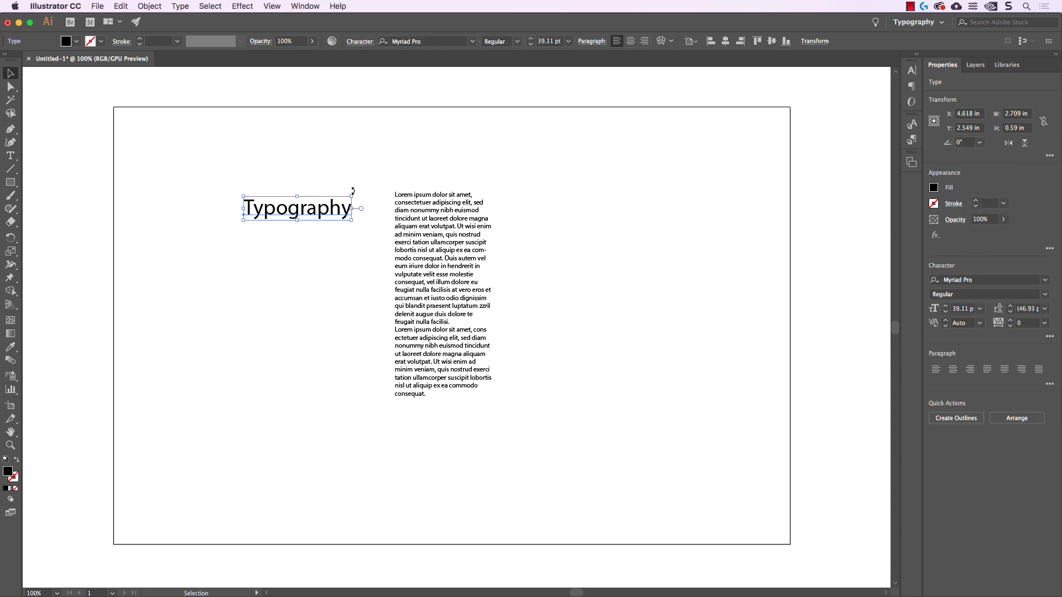
drag(353, 190, 340, 168)
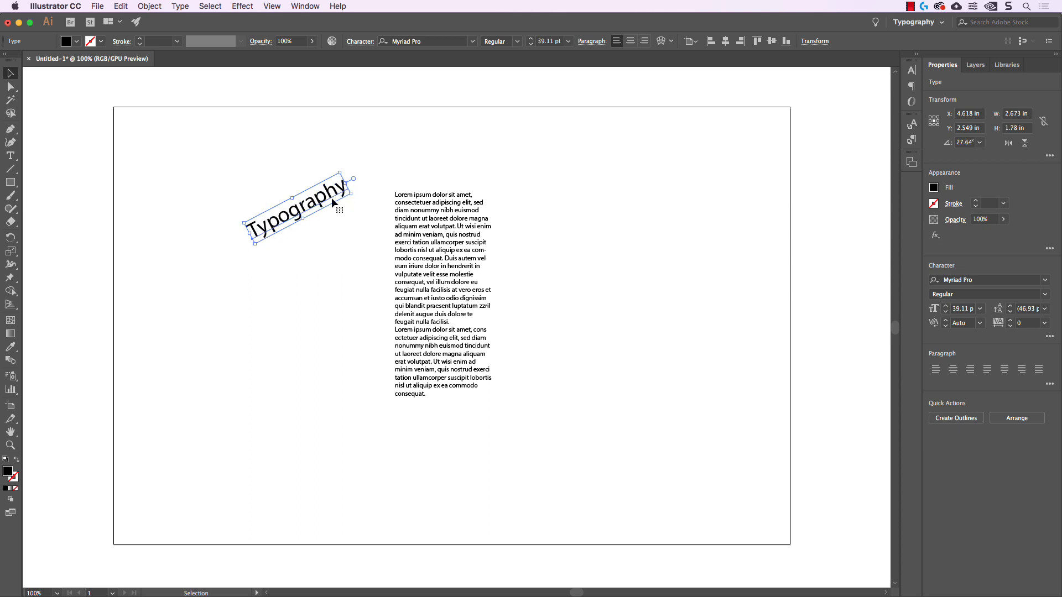
click(487, 166)
Rotate the placeholder text frame counterclockwise by about 19° so its lines reflow inside the tilted frame
click(422, 211)
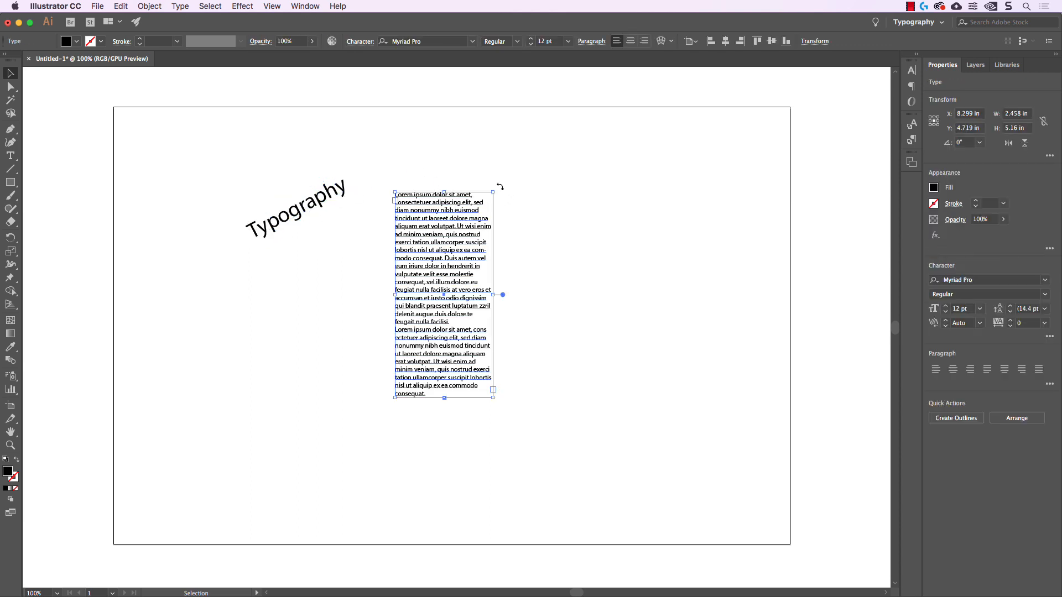
drag(500, 187, 464, 158)
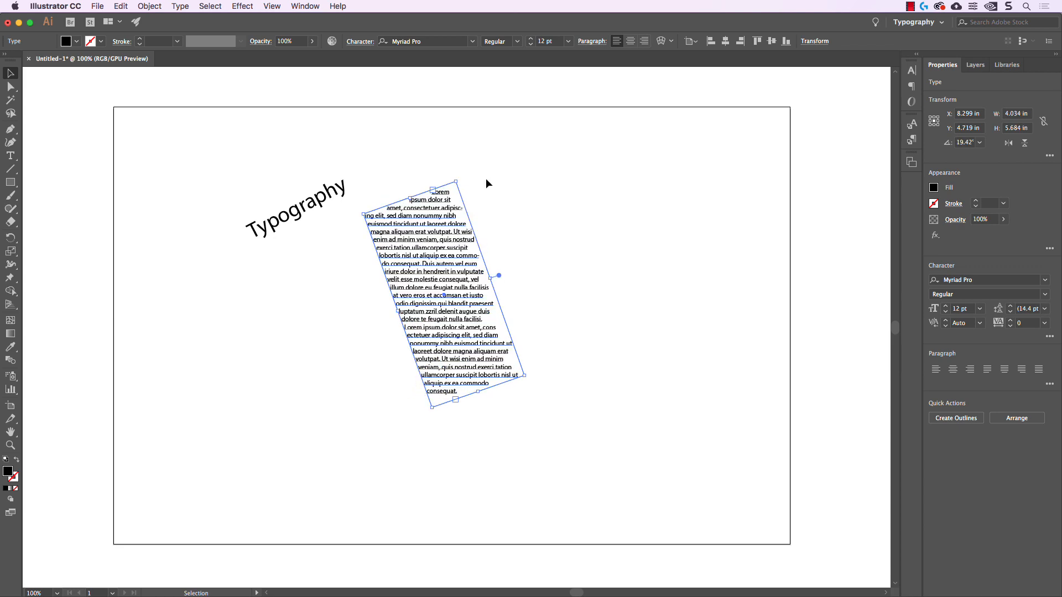
click(486, 178)
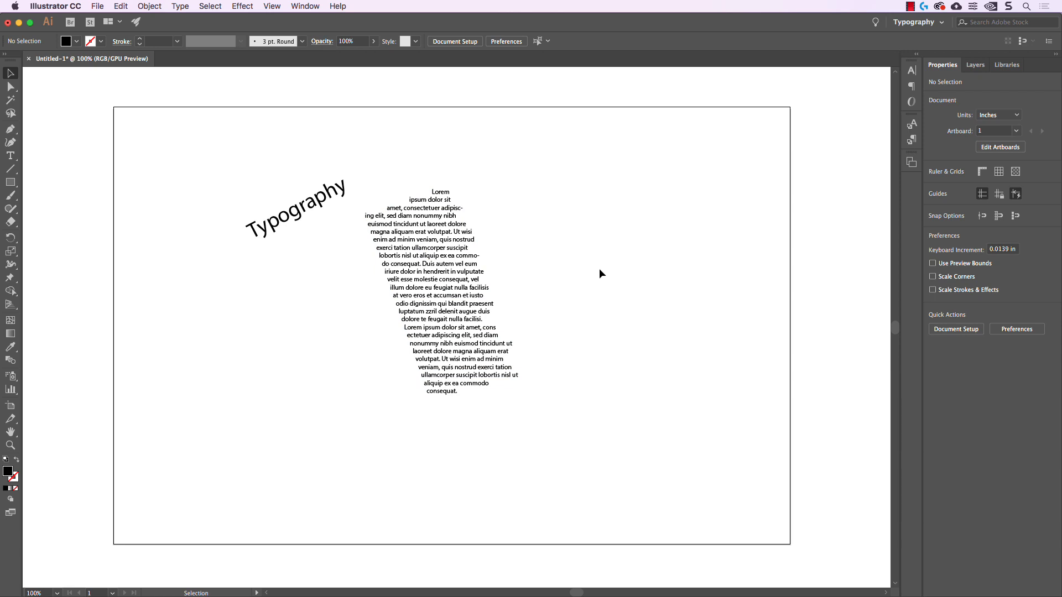
Undo the rotations of both the placeholder text frame and the title
key(super+z)
key(super+z)
click(524, 167)
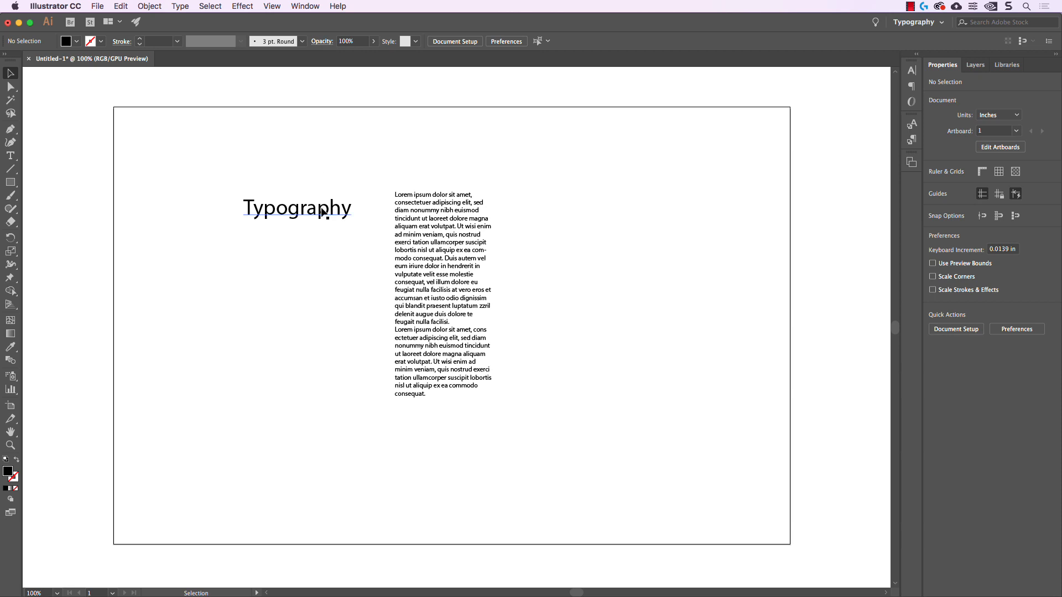
Convert the "Typography" title to area type and resize its frame to about 2.04 by 1.57 in, breaking the word over two lines
click(325, 208)
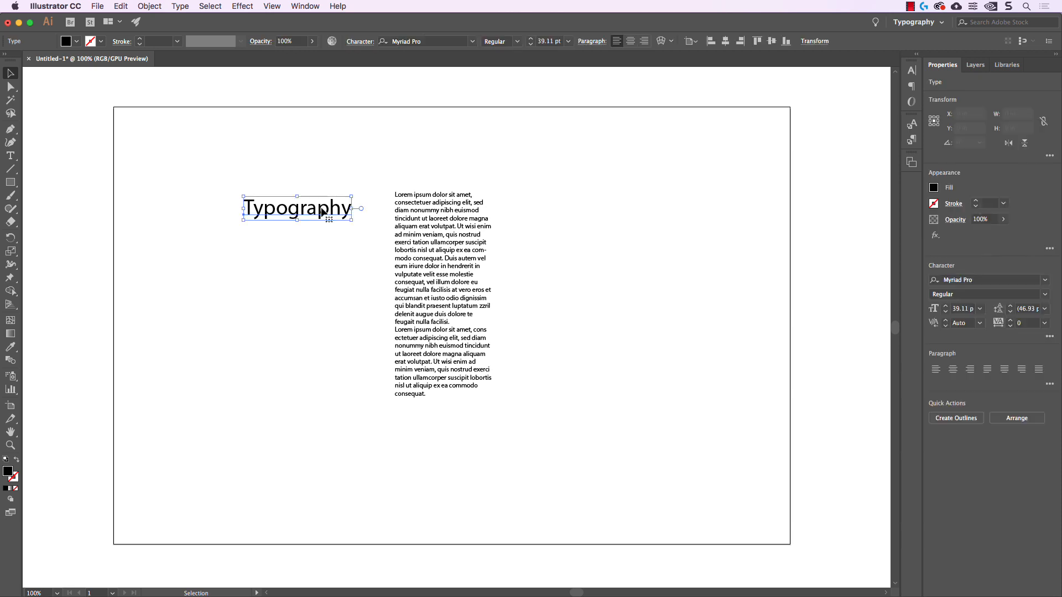
double_click(361, 209)
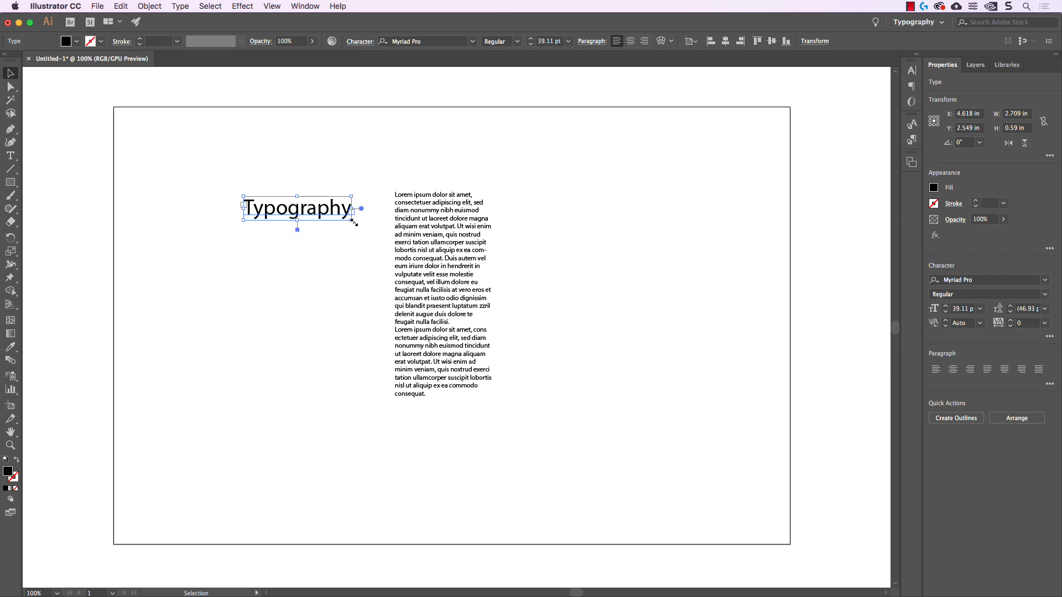
drag(352, 221, 385, 259)
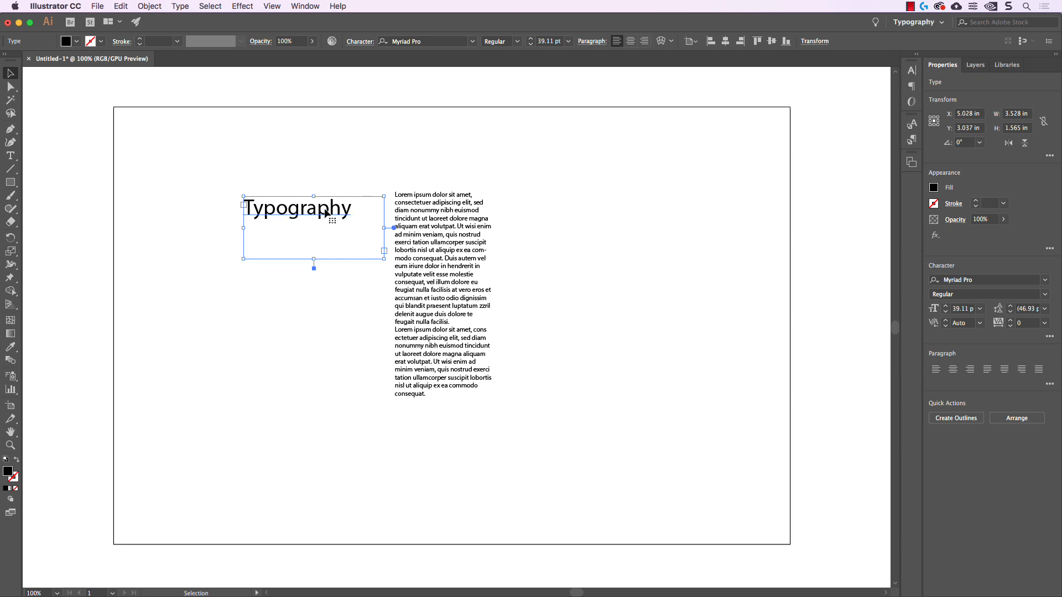
drag(384, 259, 325, 259)
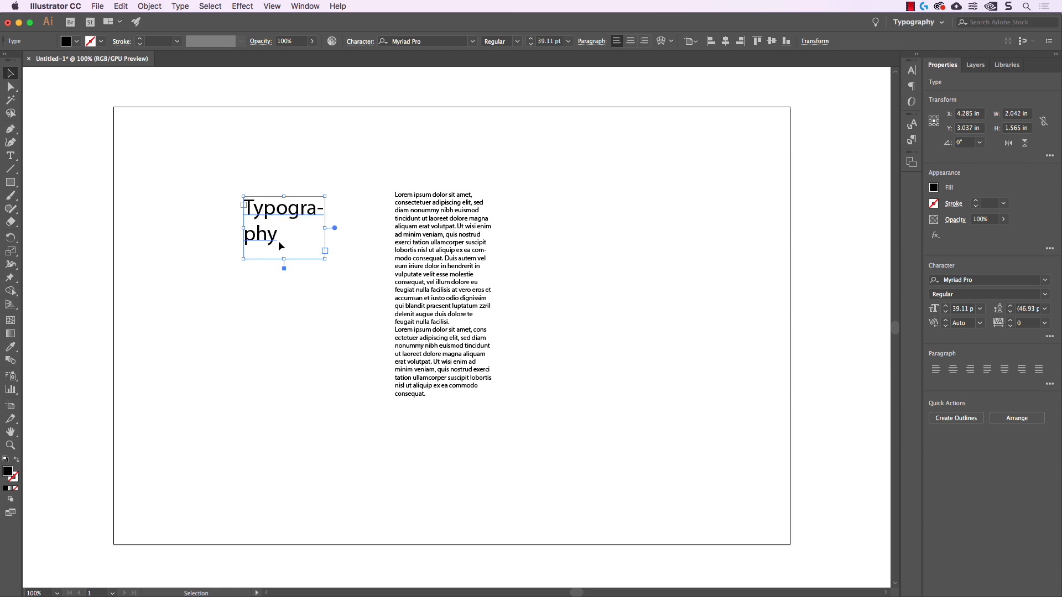
click(322, 160)
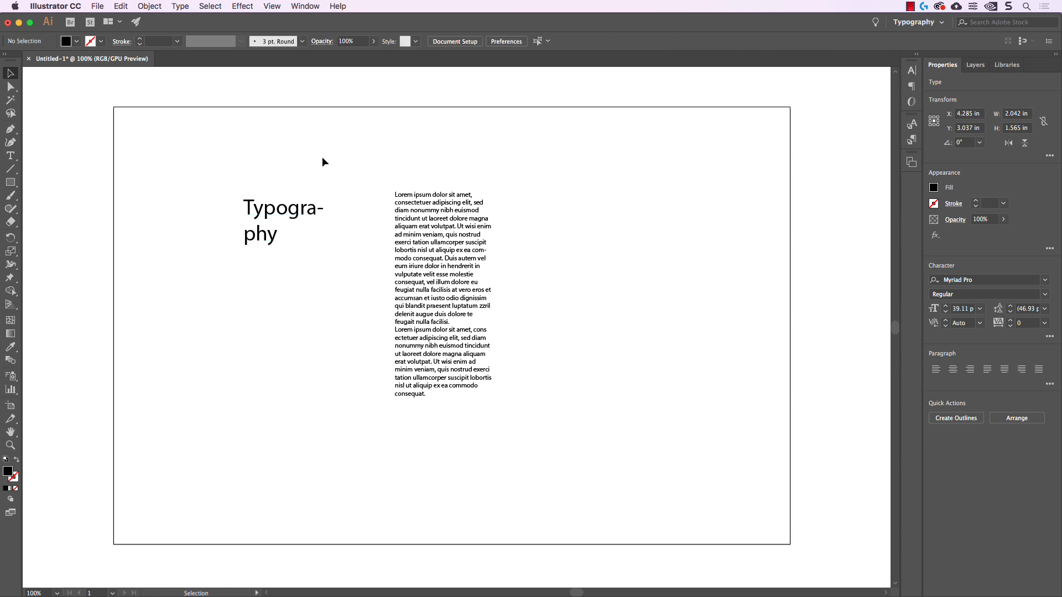
Convert the placeholder paragraph to point type and scale it up to about 16.6 pt
click(469, 254)
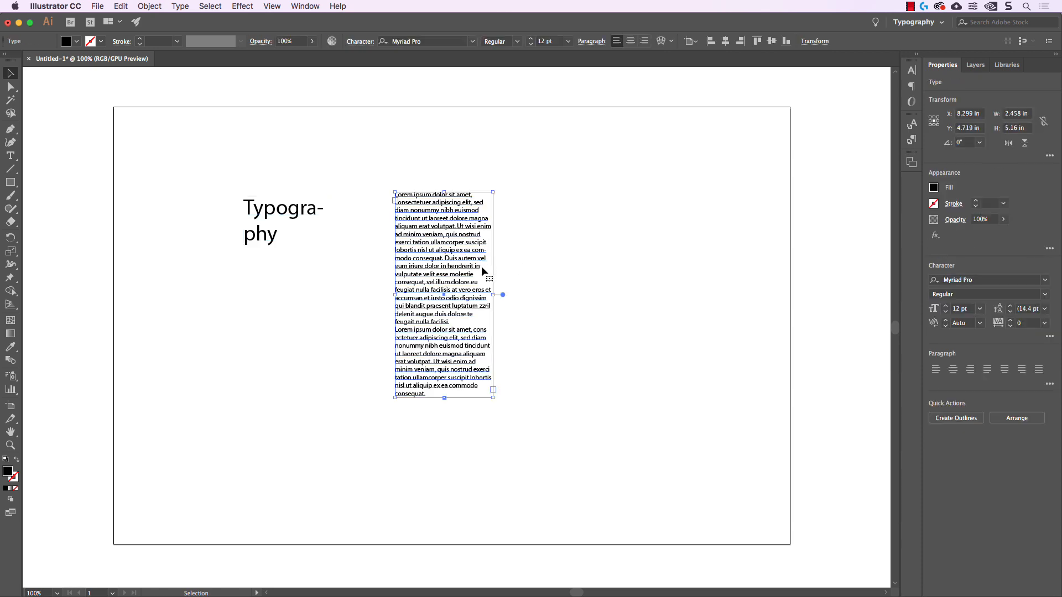
double_click(503, 295)
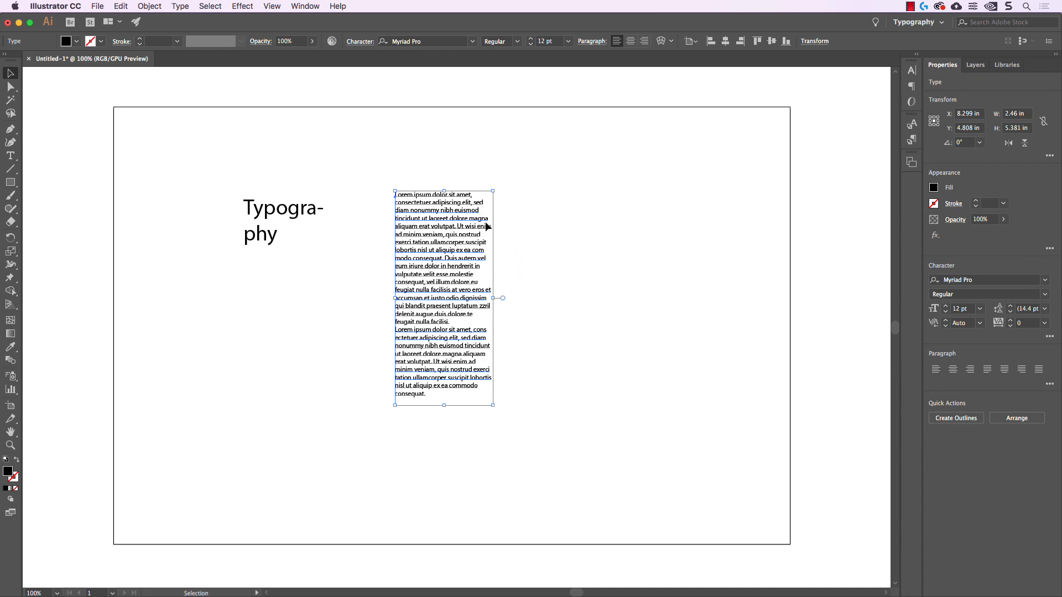
drag(497, 188, 460, 168)
key(super+z)
drag(495, 408, 585, 471)
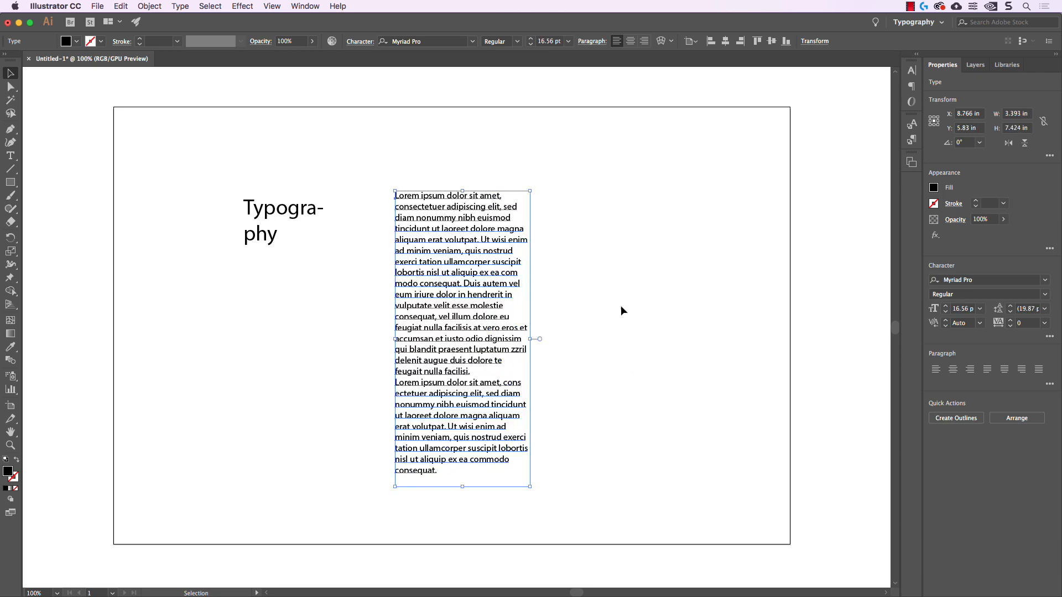
click(625, 322)
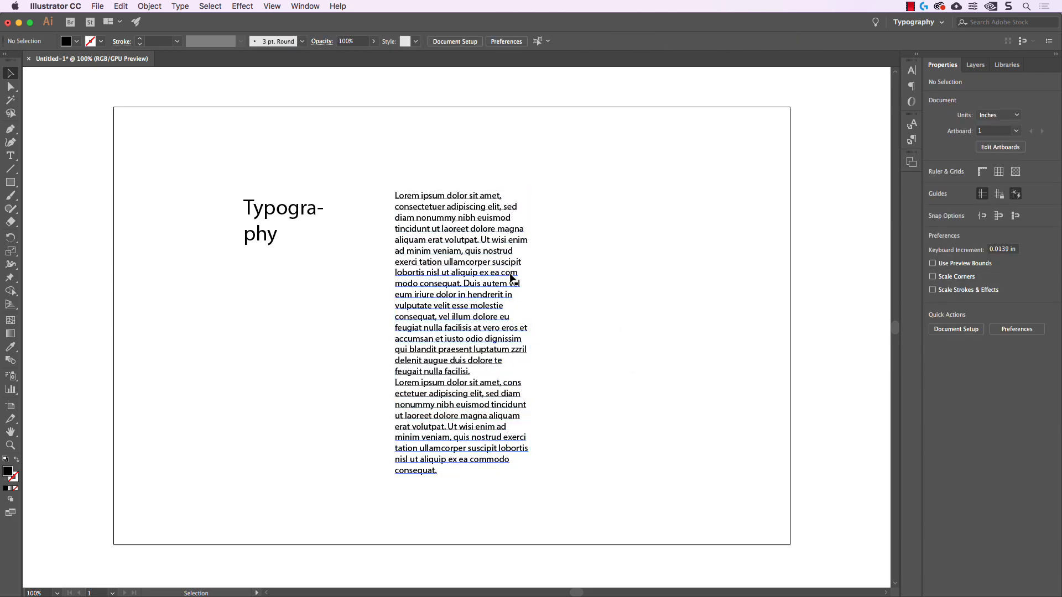
Convert the placeholder paragraph back to area type and widen its frame to about 7.11 in
click(496, 266)
double_click(423, 238)
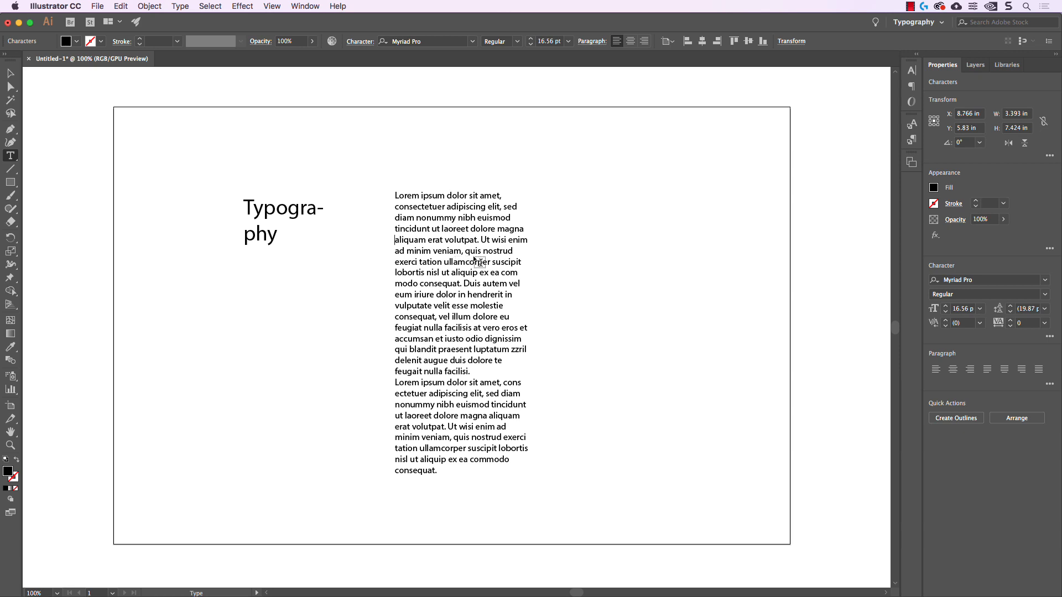
click(10, 74)
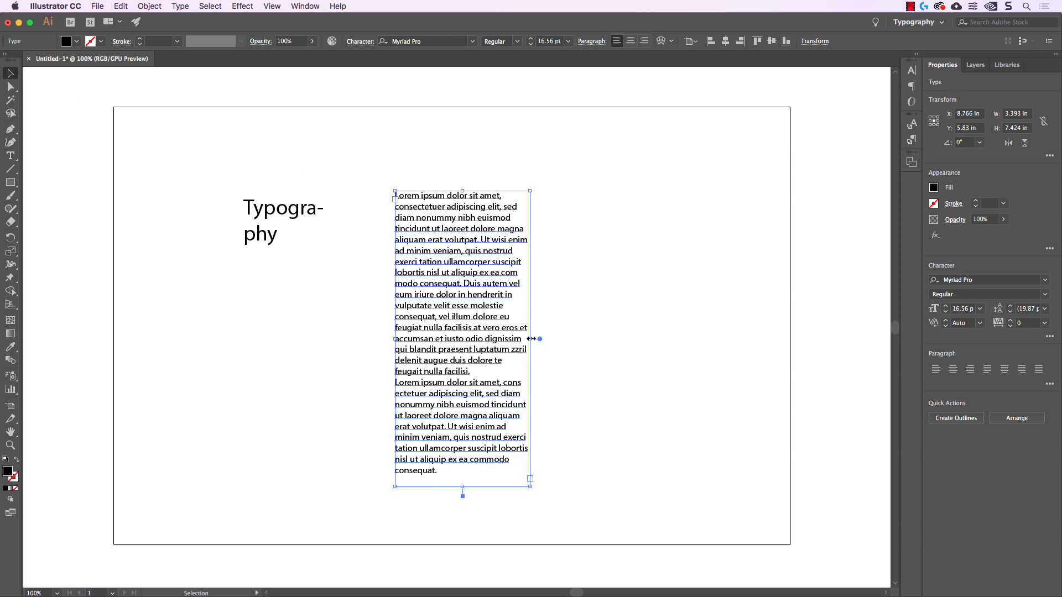
drag(531, 338, 678, 339)
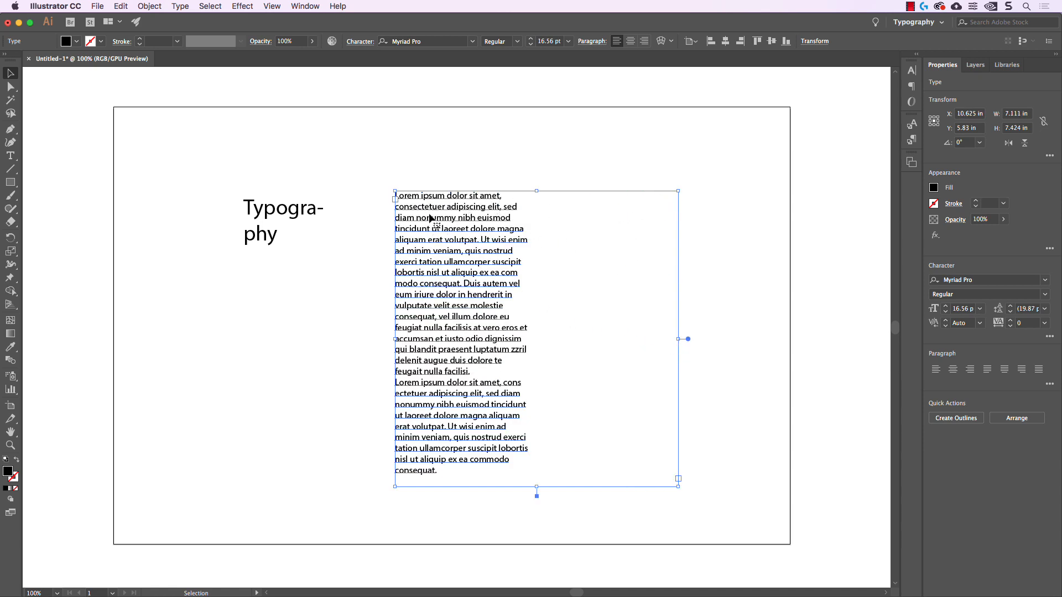
Delete the line breaks at the start of the placeholder paragraph so its first two lines run across the wider frame
double_click(403, 211)
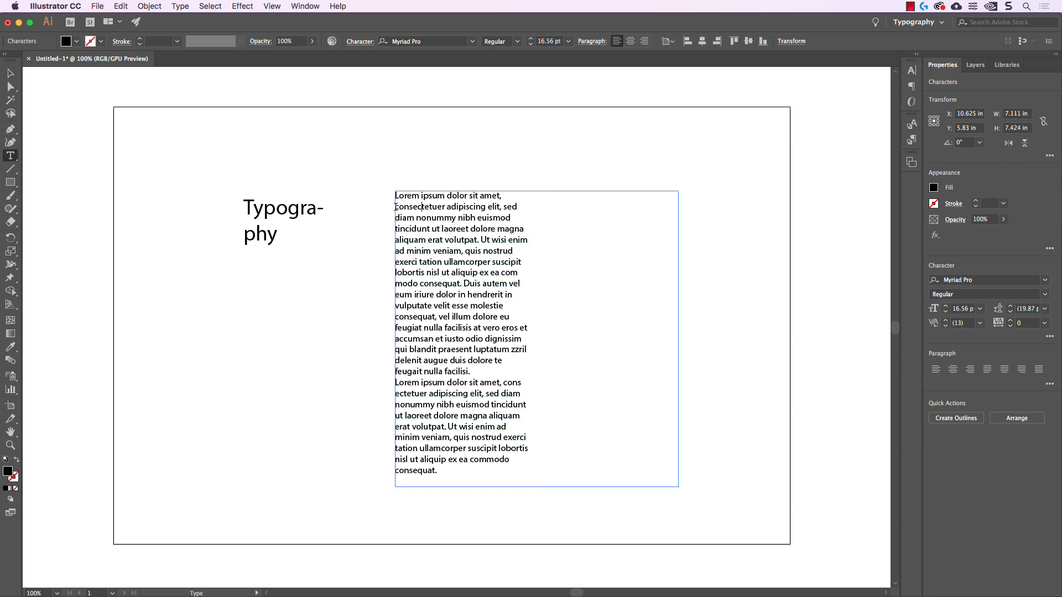
key(BackSpace)
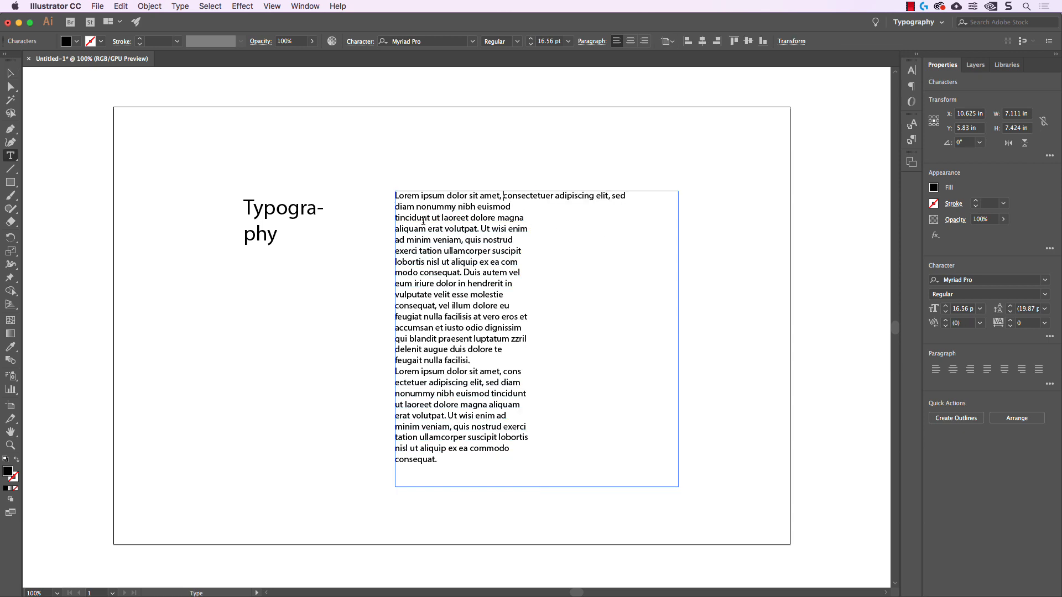
click(396, 210)
key(BackSpace)
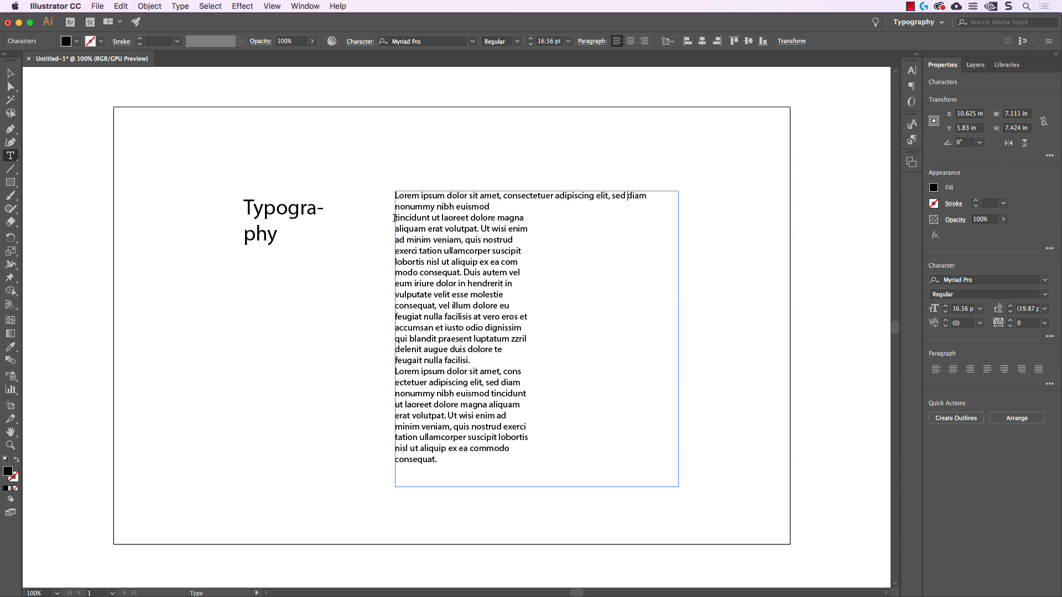
key(BackSpace)
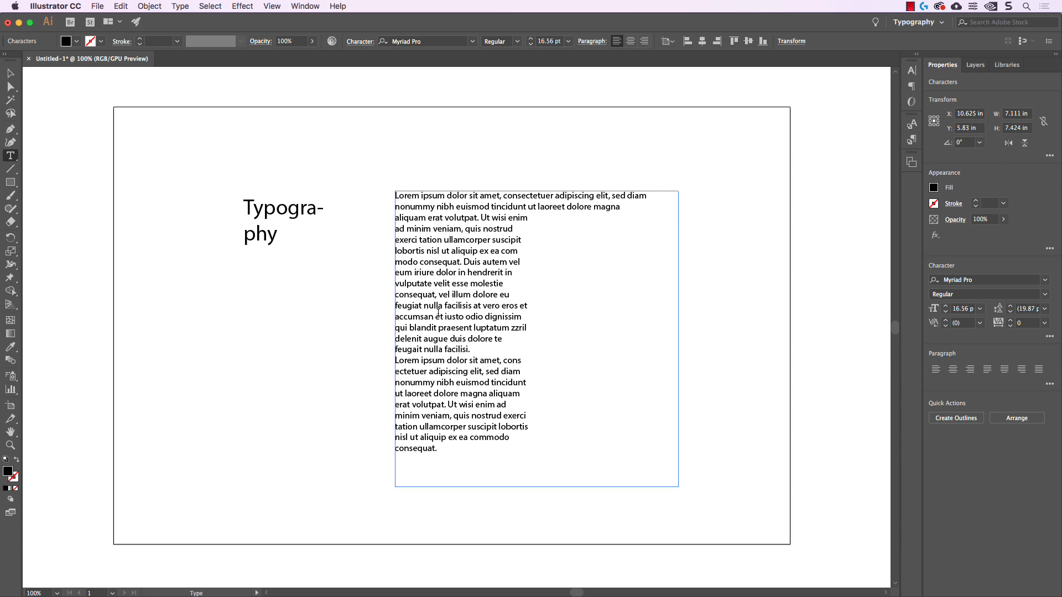
key(Escape)
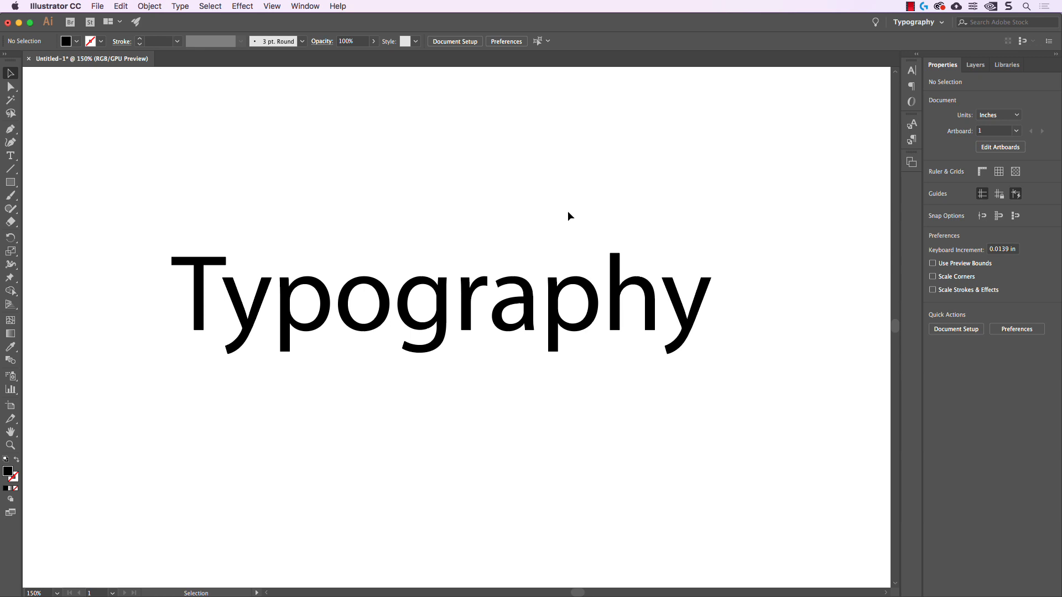
Select the "Typography" title and examine the different places where its full character settings can be reached
click(579, 284)
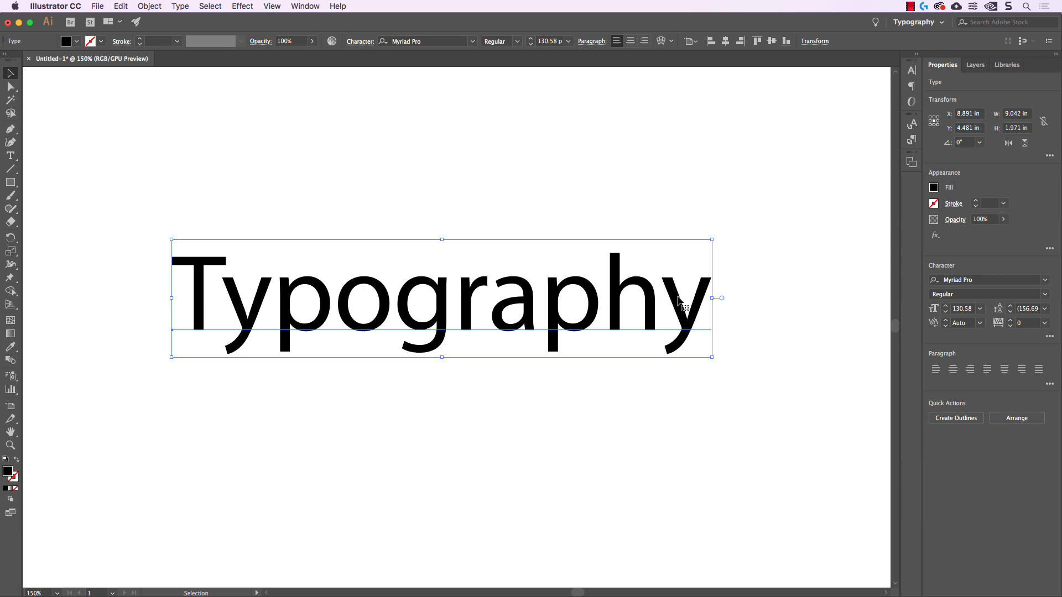
click(912, 70)
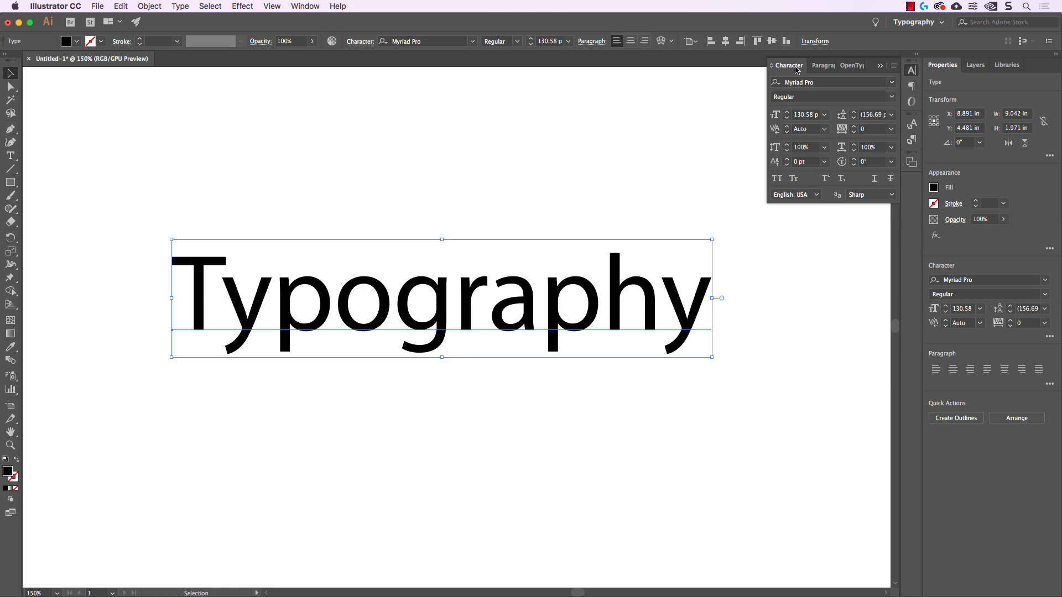
click(311, 7)
mouse_move(386, 501)
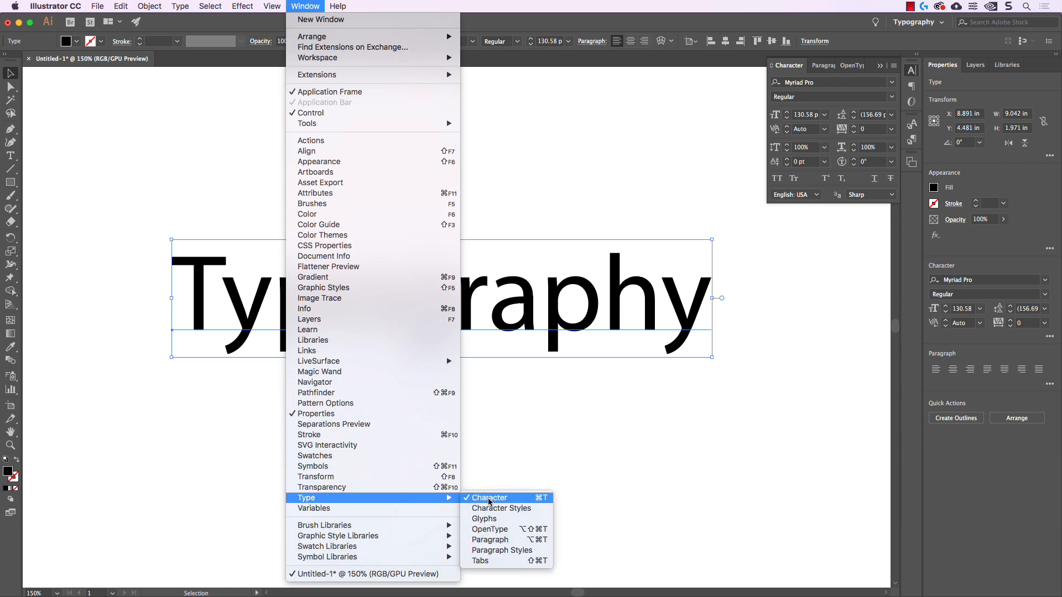
click(777, 368)
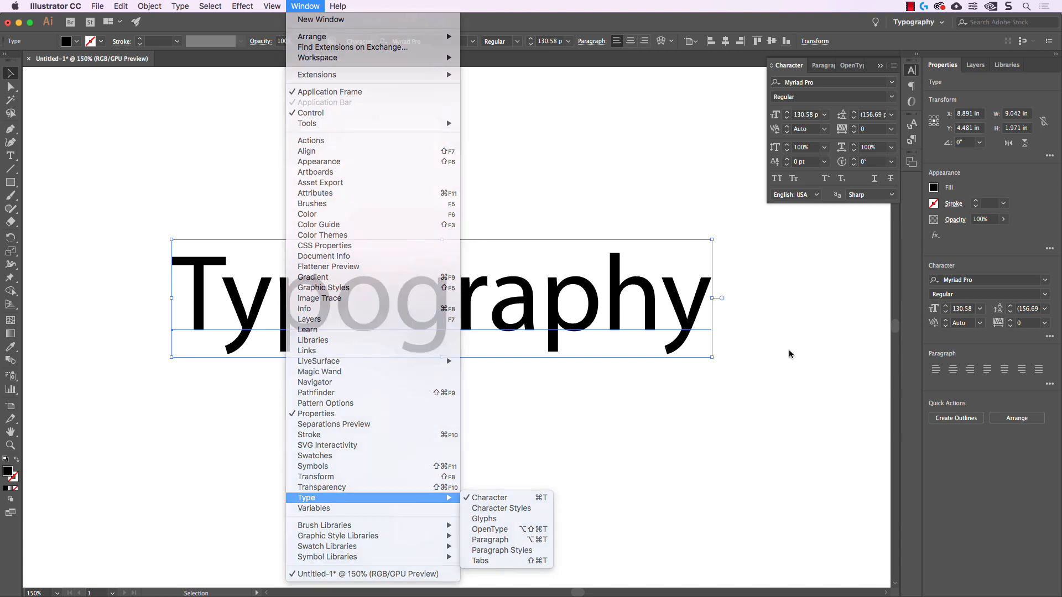
click(912, 71)
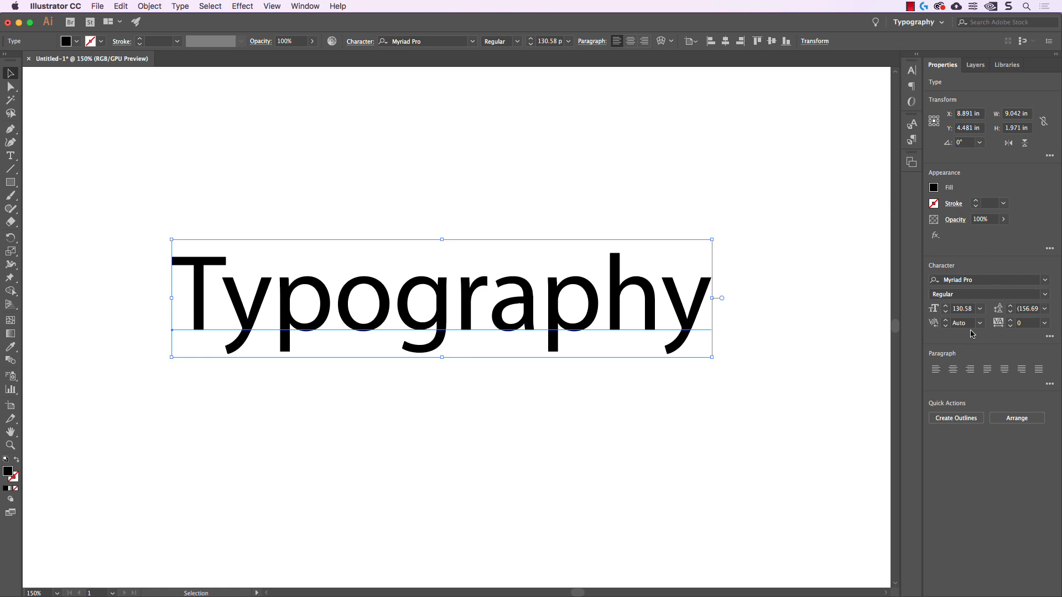
click(1049, 337)
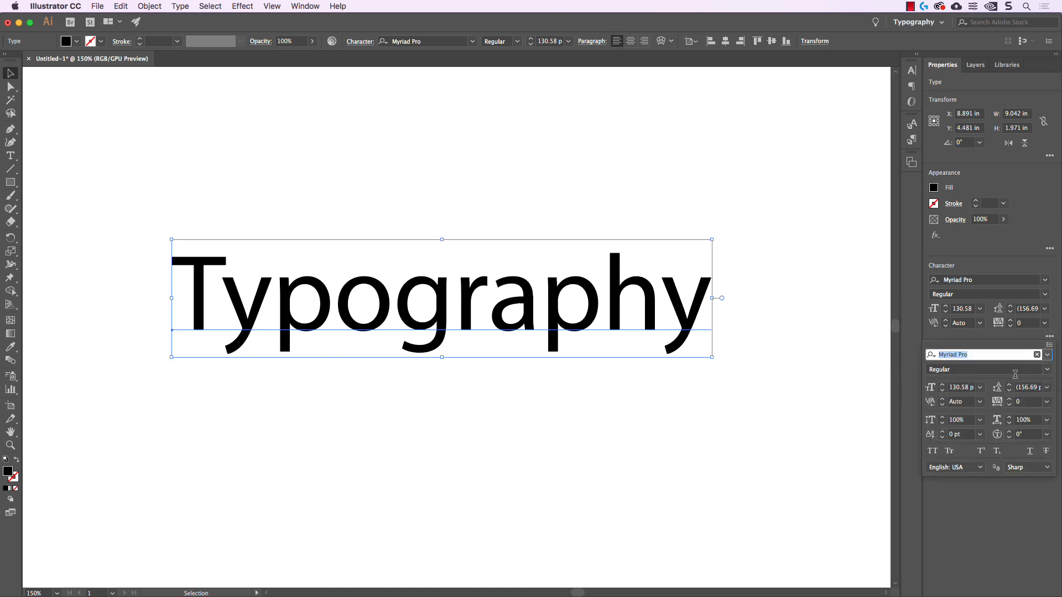
click(1050, 337)
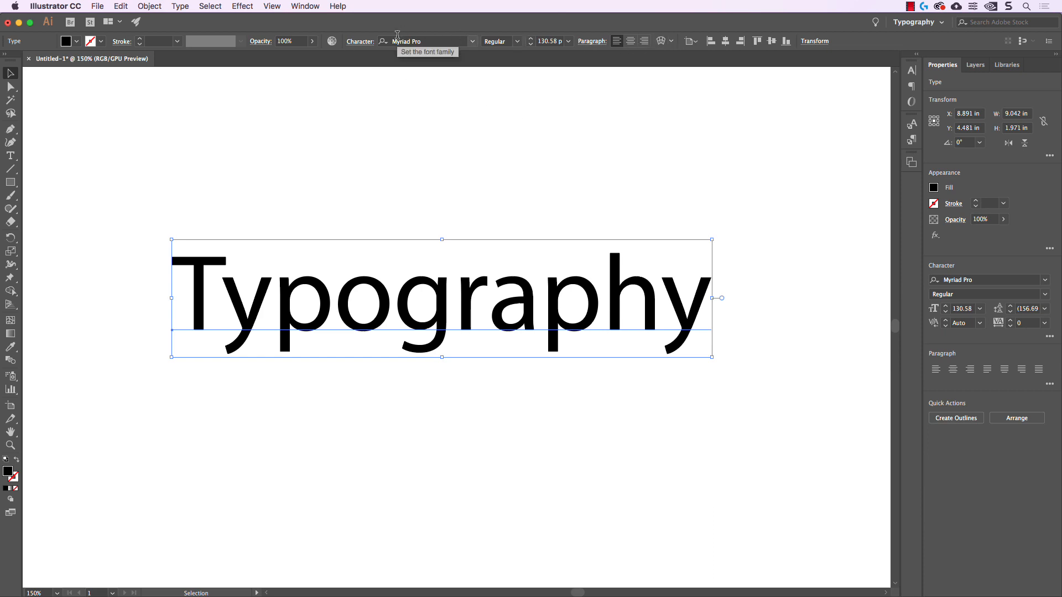
click(360, 42)
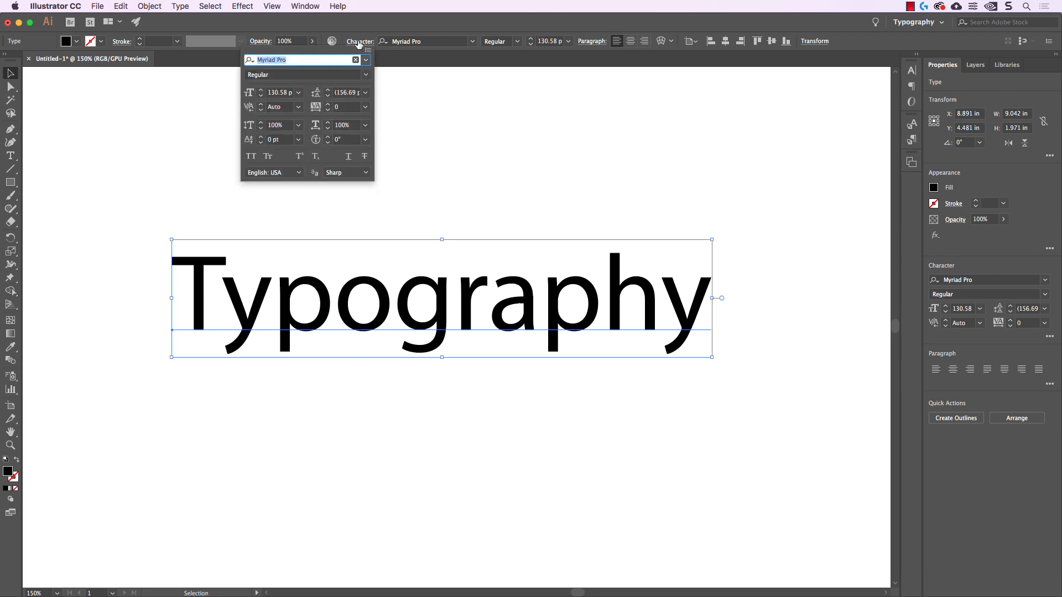
click(359, 43)
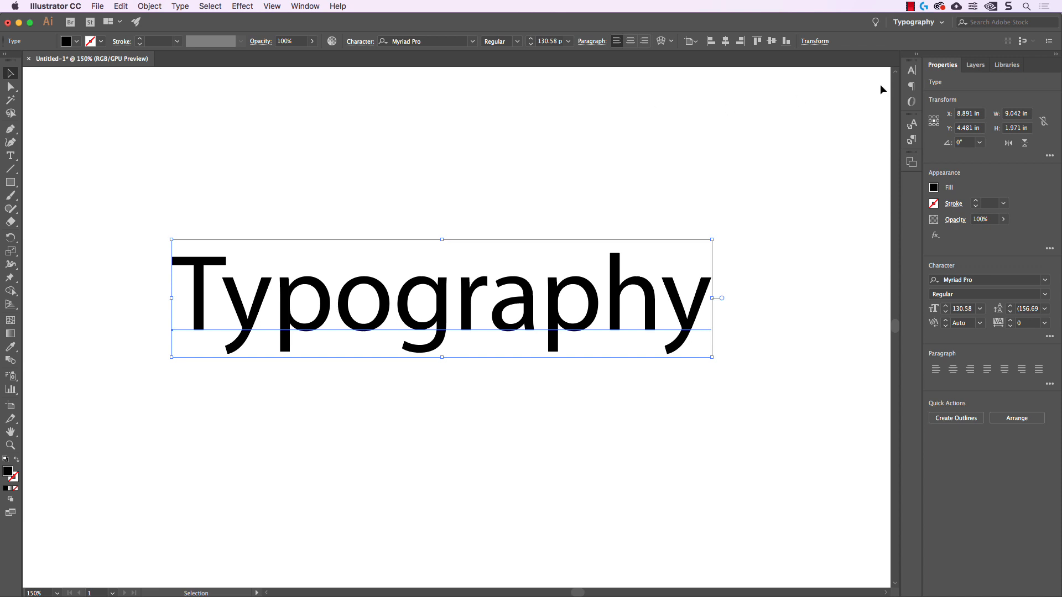
Open the docked character settings for the title, hide their additional options and show them again
click(912, 71)
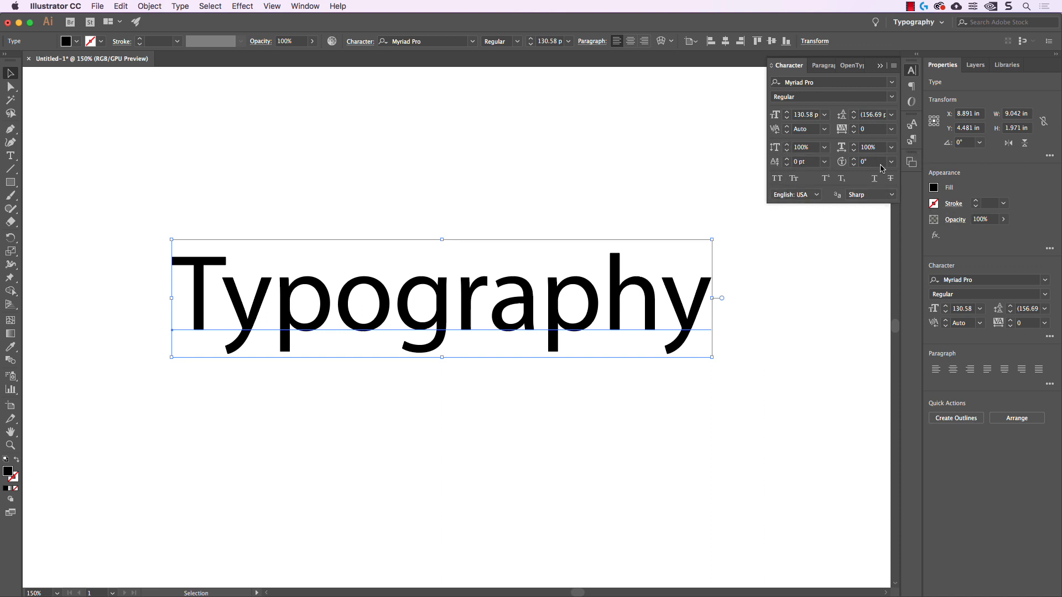
click(893, 66)
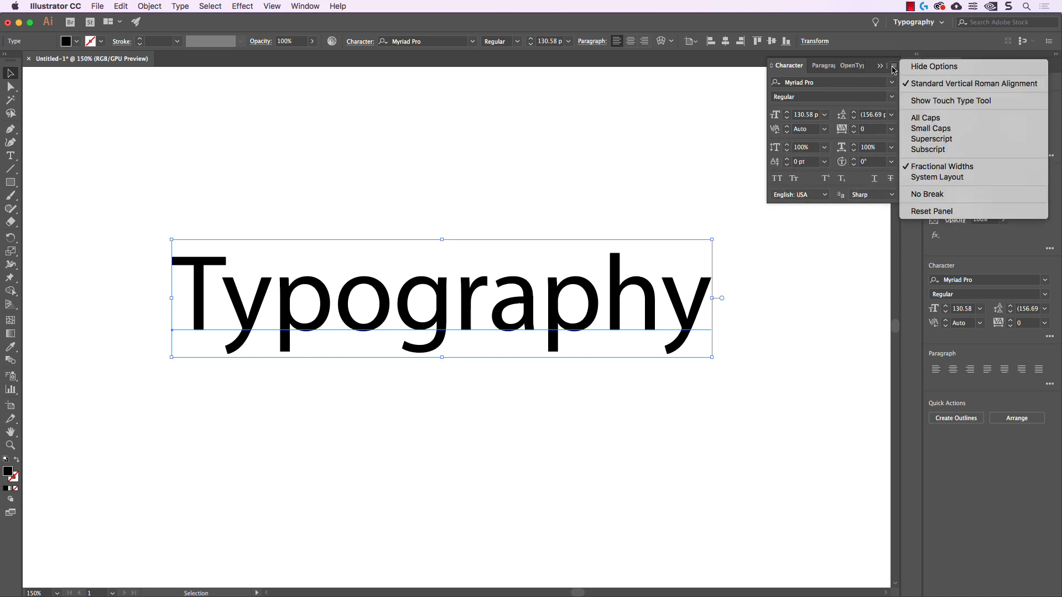
click(919, 67)
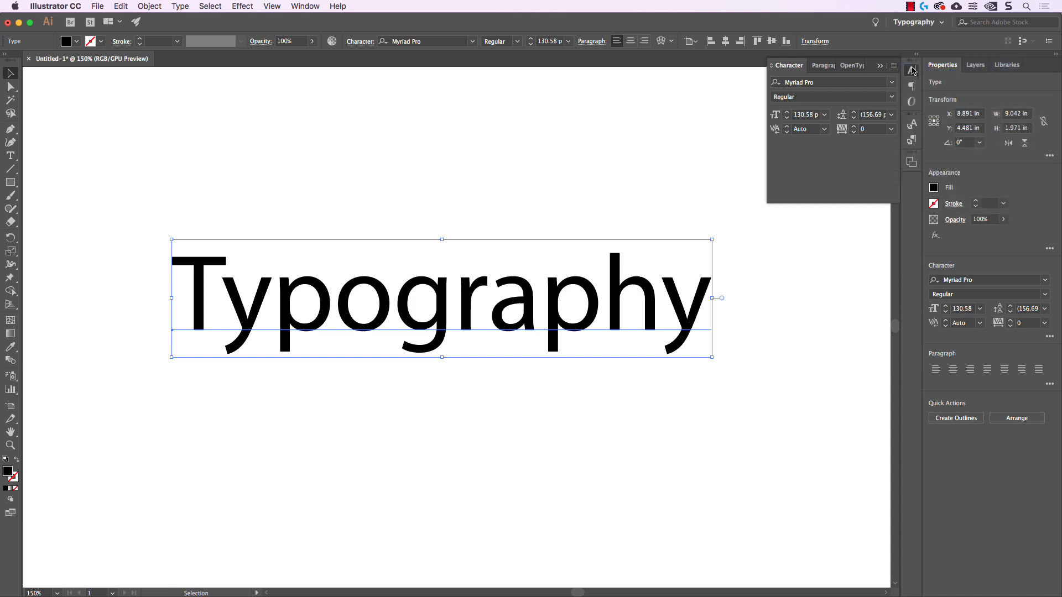
click(893, 66)
click(921, 66)
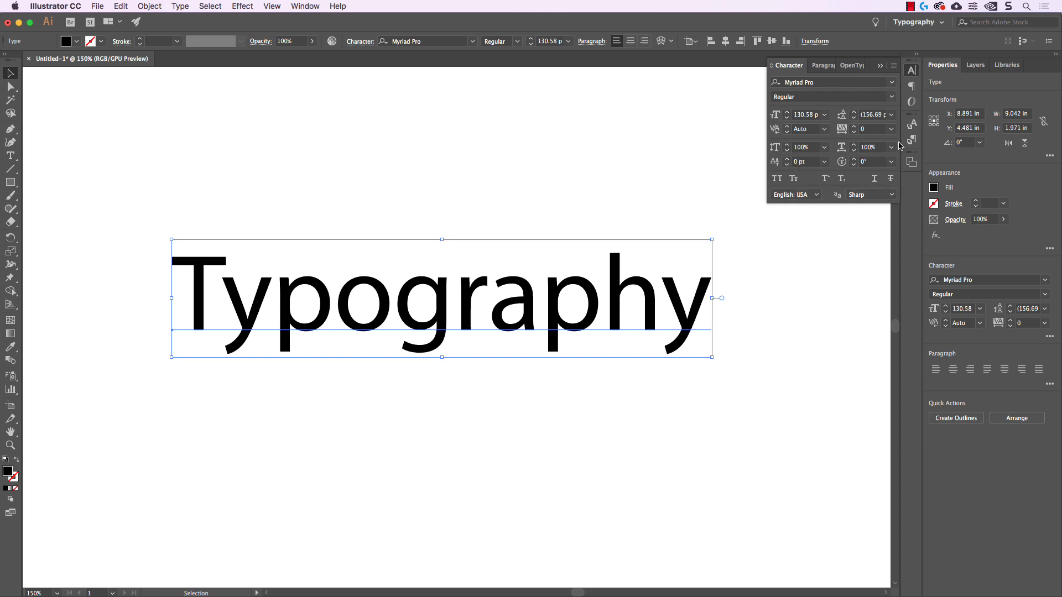
Set the "Typography" title's font to Lemon Sans in the Medium style
click(892, 83)
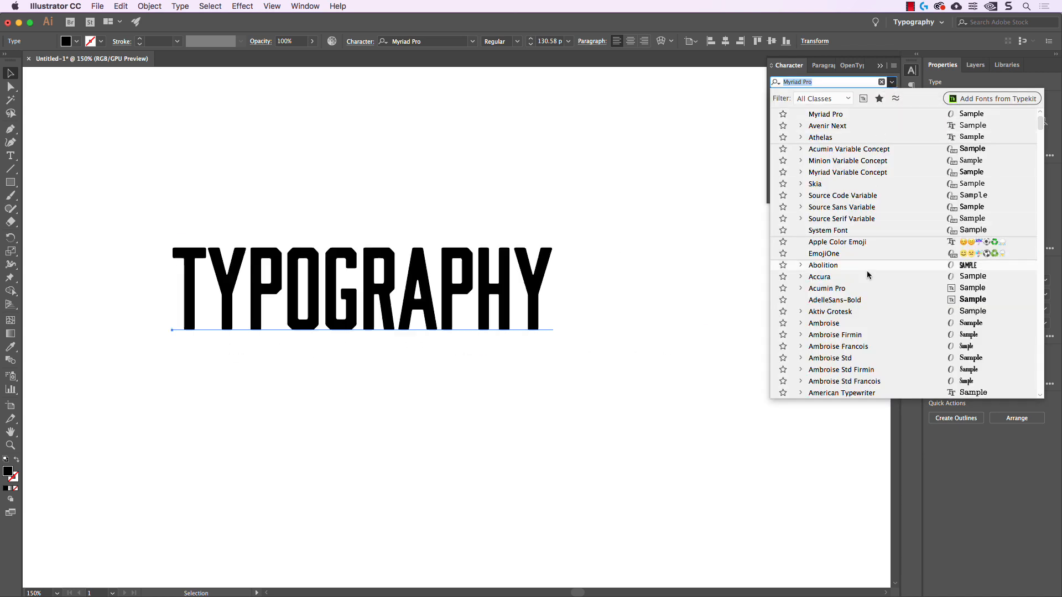
scroll(868, 287, down, 5)
scroll(867, 293, down, 20)
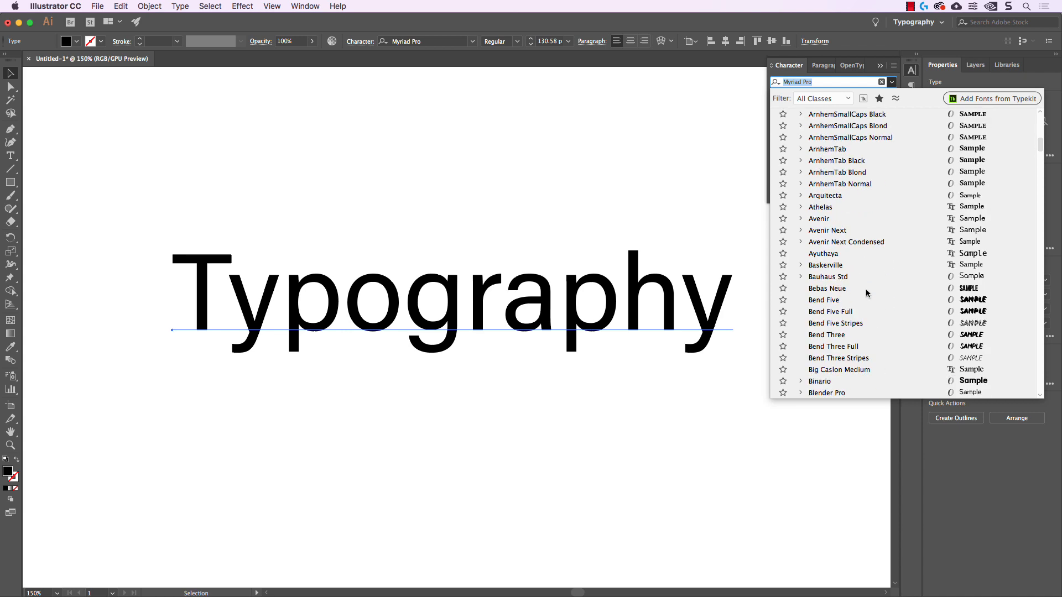
scroll(867, 292, down, 20)
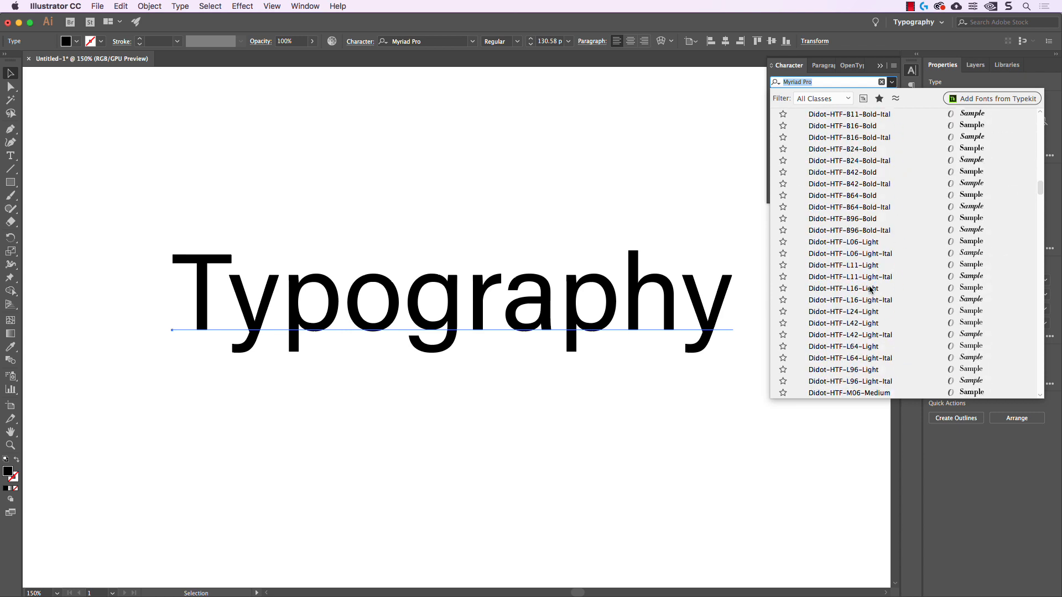
scroll(870, 289, down, 15)
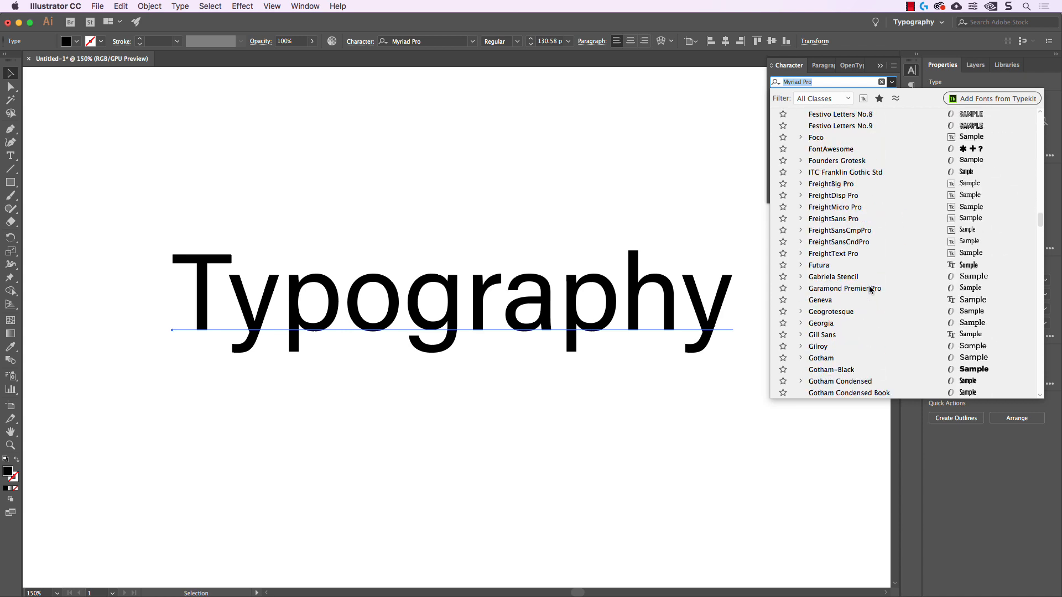
scroll(870, 288, down, 20)
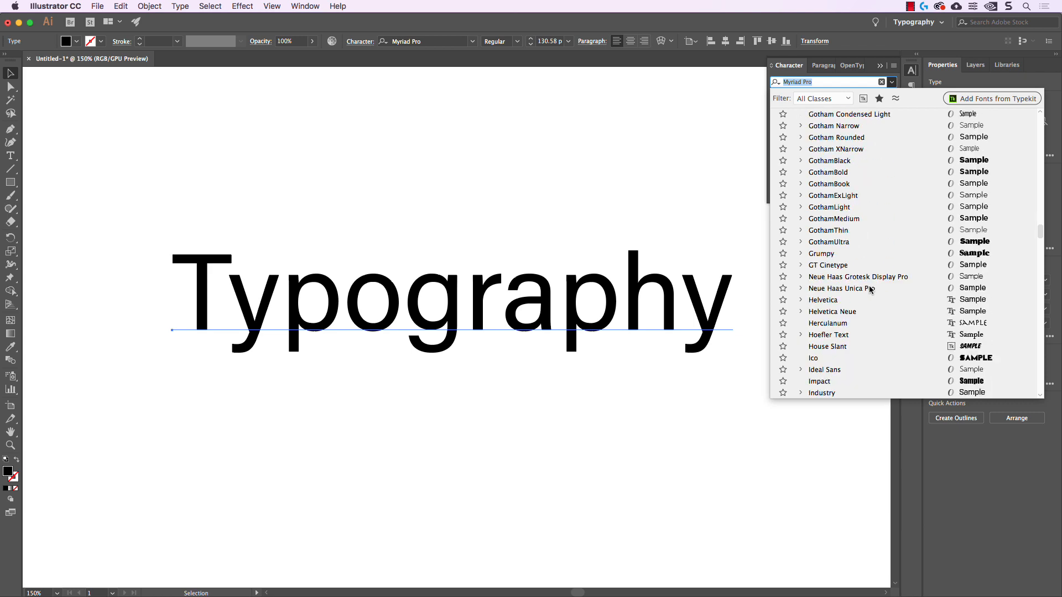
scroll(870, 288, down, 20)
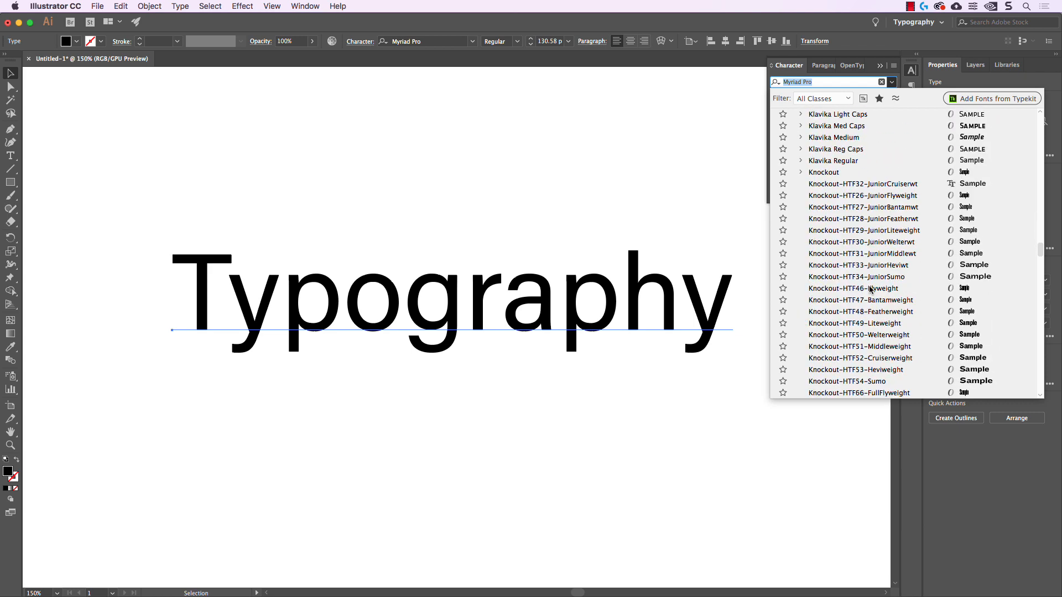
scroll(870, 289, down, 5)
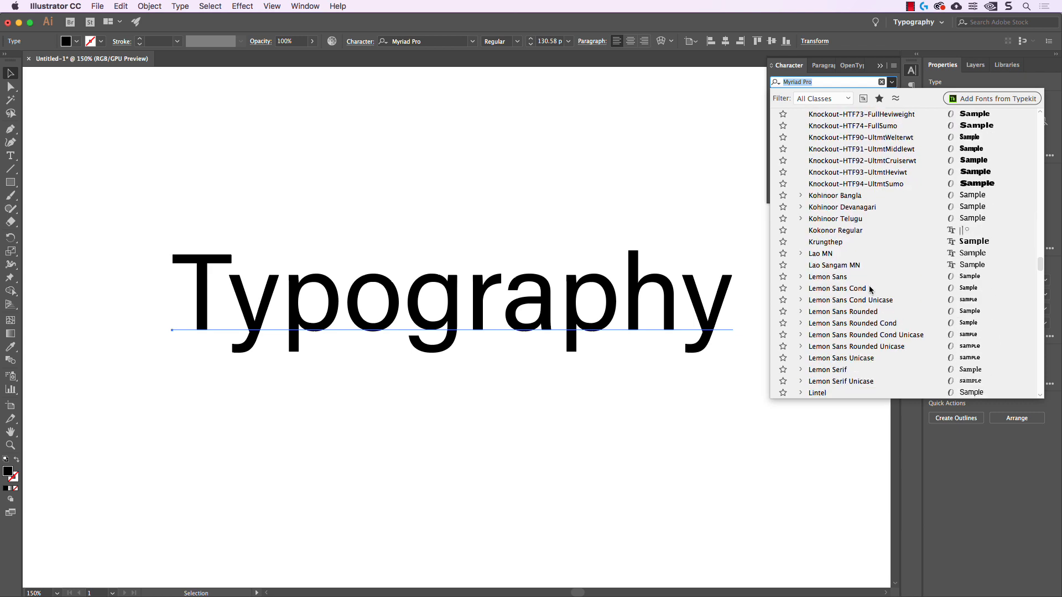
click(834, 232)
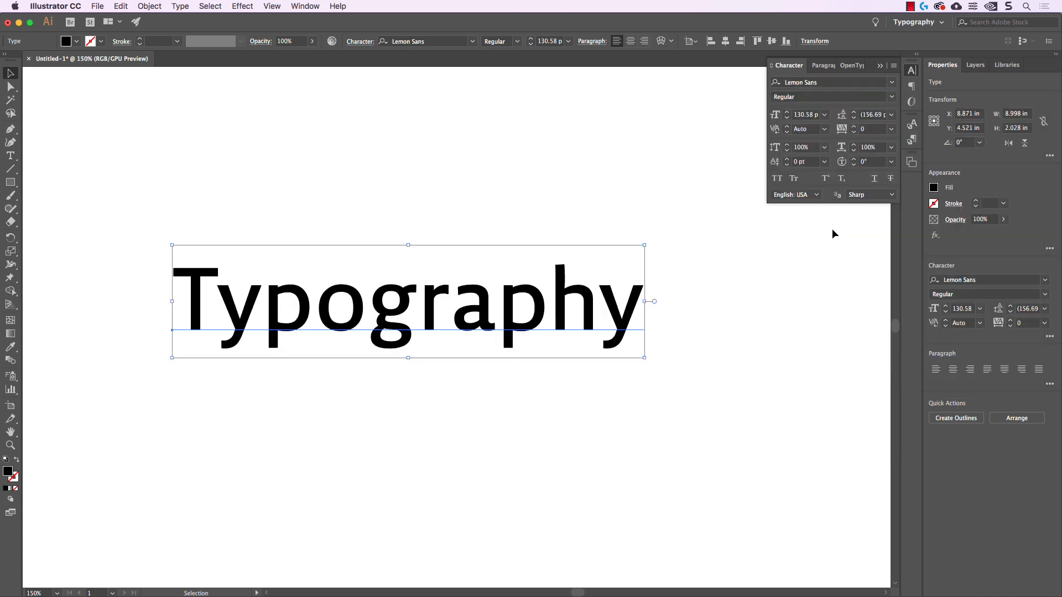
click(891, 96)
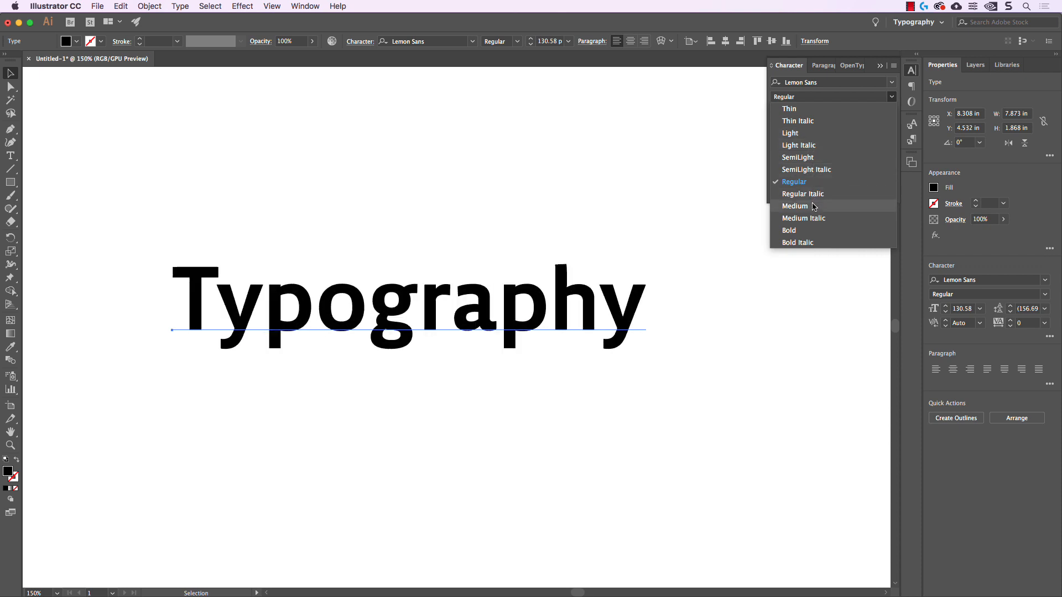
click(795, 206)
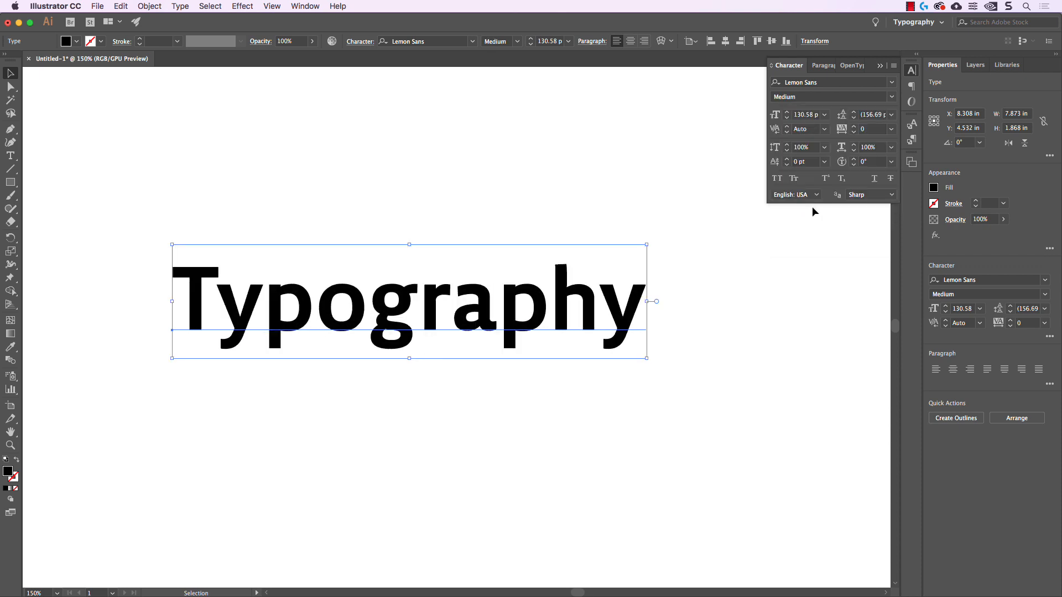
Set the "Typography" title's font size to 60 pt
click(807, 115)
triple_click(815, 114)
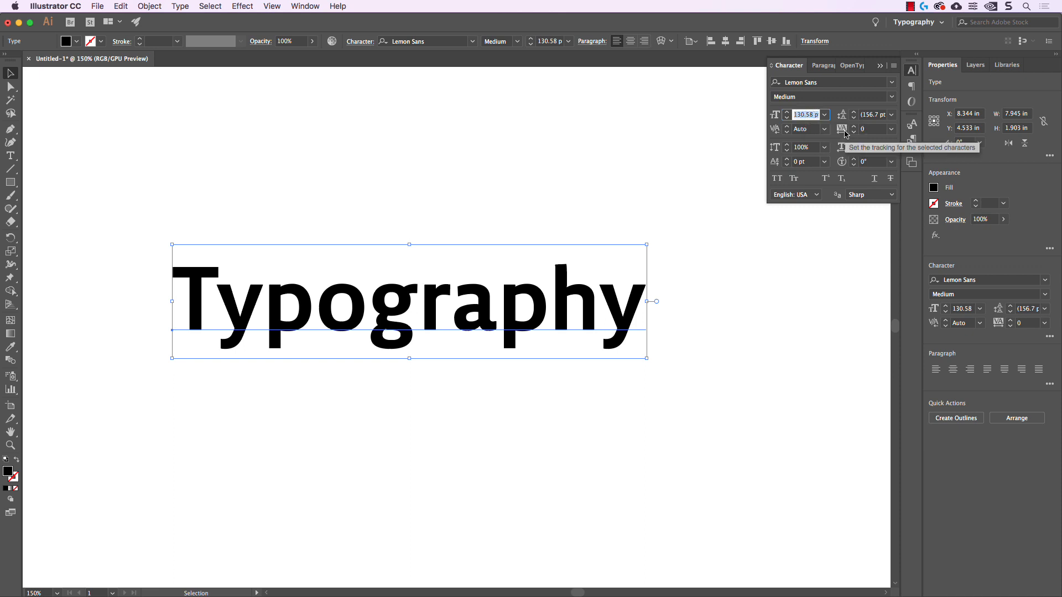
text(60)
key(Tab)
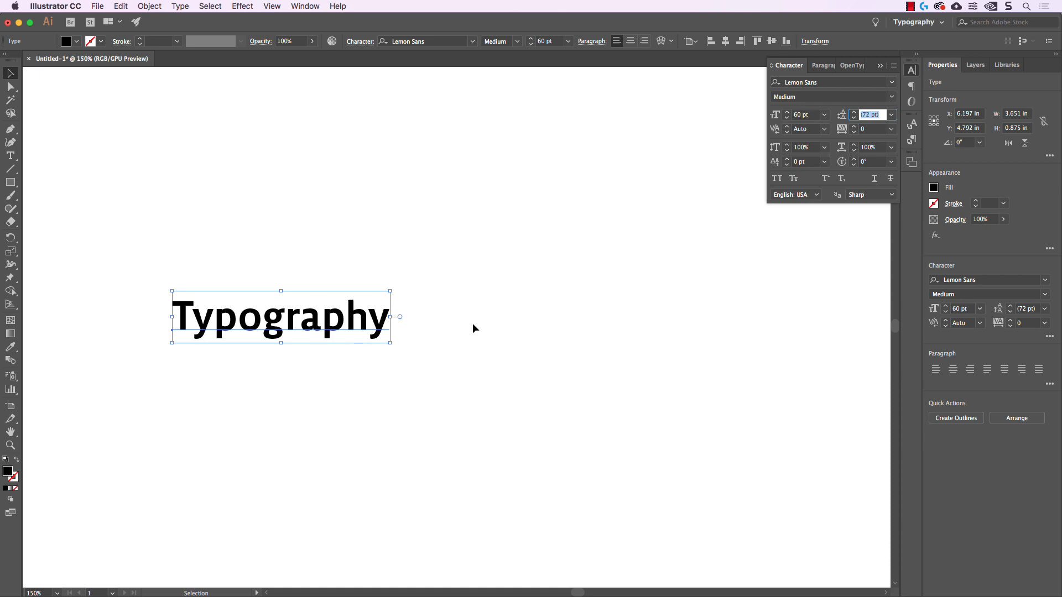
Choose the 72 pt preset as the title's font size and adjust it in single-point increments to 79 pt
click(824, 114)
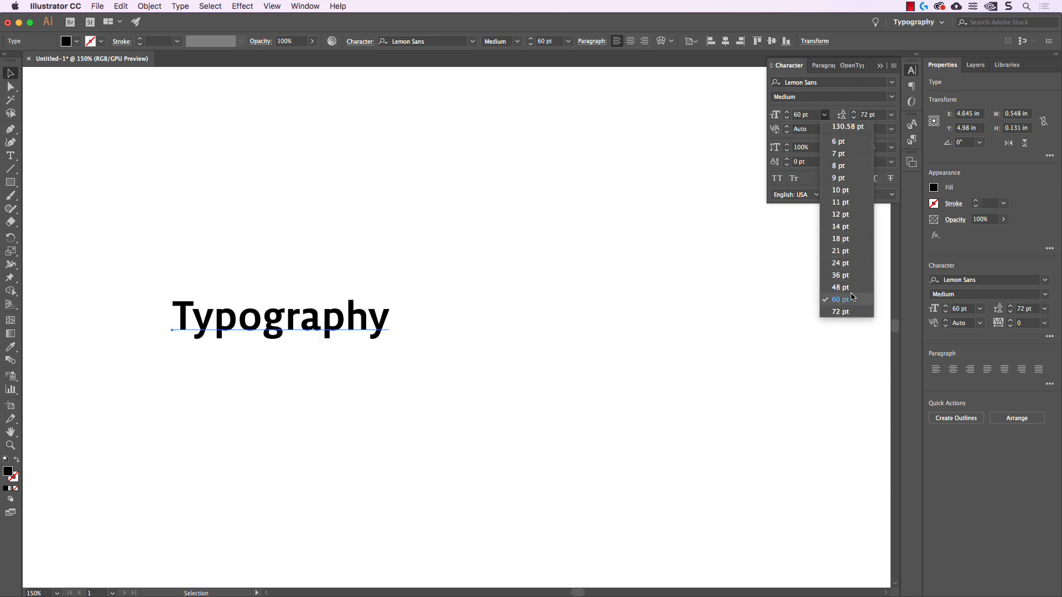
click(853, 314)
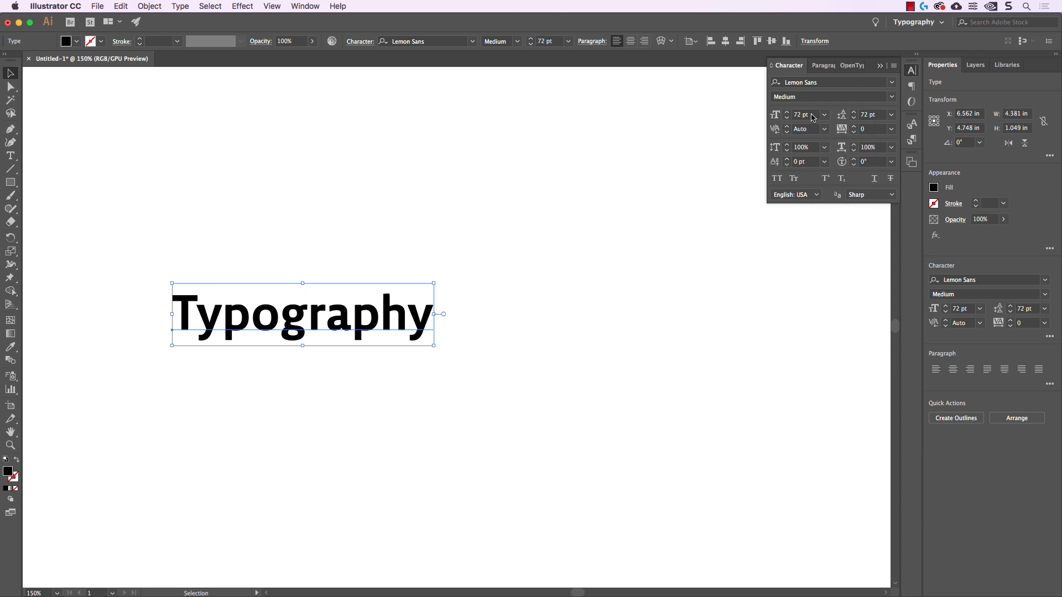
click(787, 112)
click(787, 112)
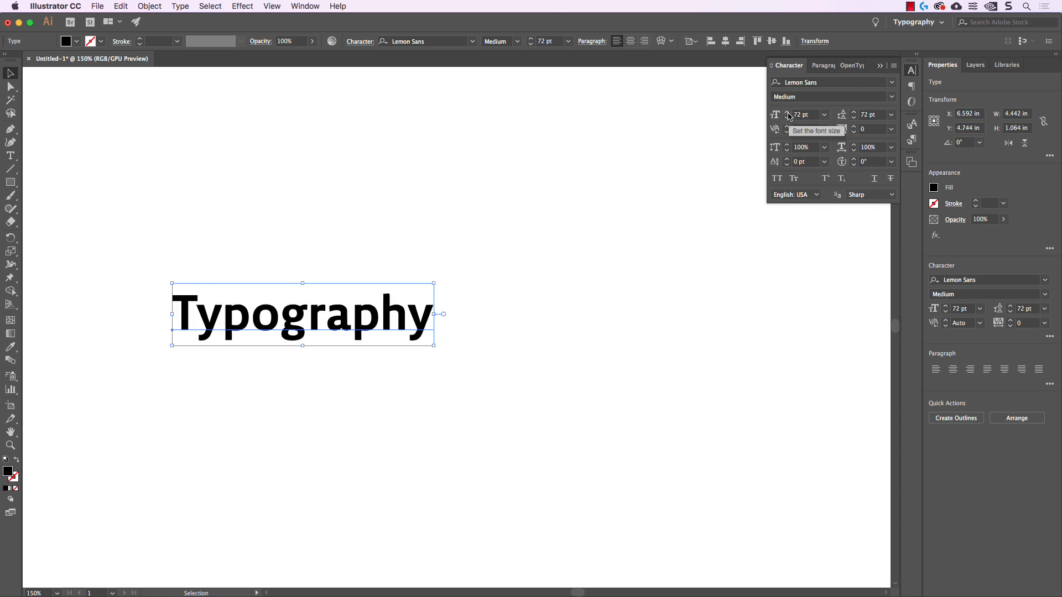
click(787, 112)
click(787, 112)
click(787, 112)
click(787, 112)
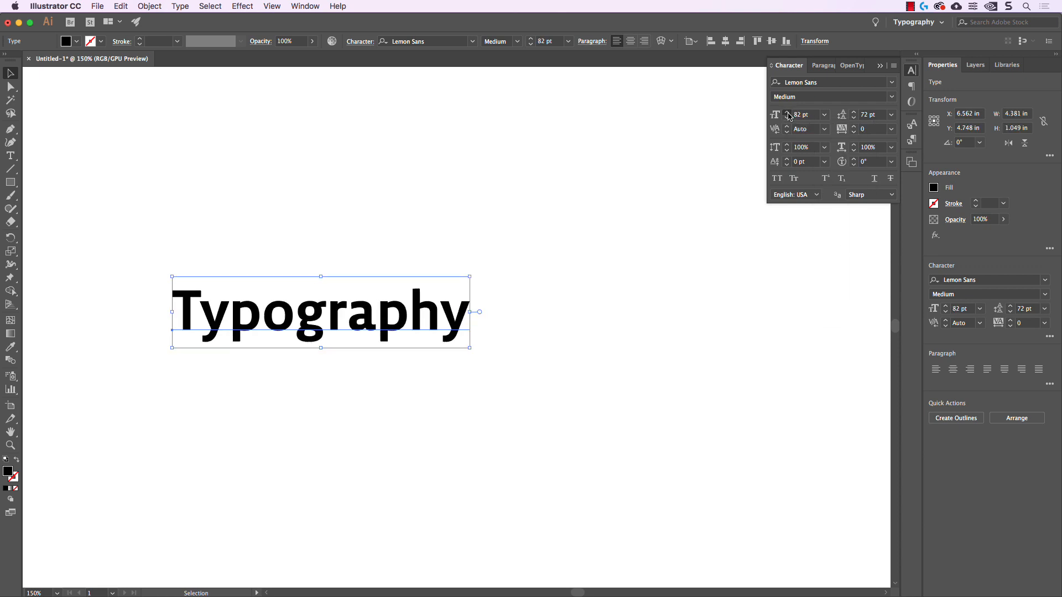
click(787, 113)
click(787, 117)
click(787, 117)
click(787, 118)
click(787, 117)
click(809, 115)
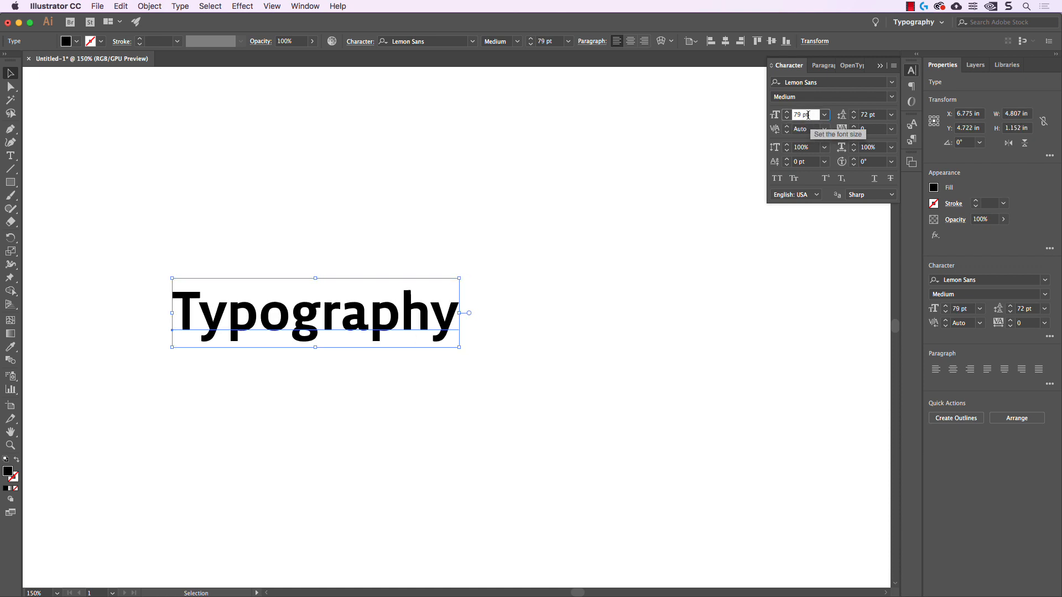
Increase the "Typography" title's font size in single-point increments to 95 pt
key(Up)
key(Up)
key(Up)
key(Up)
key(Up)
key(Up)
key(Up)
key(Up)
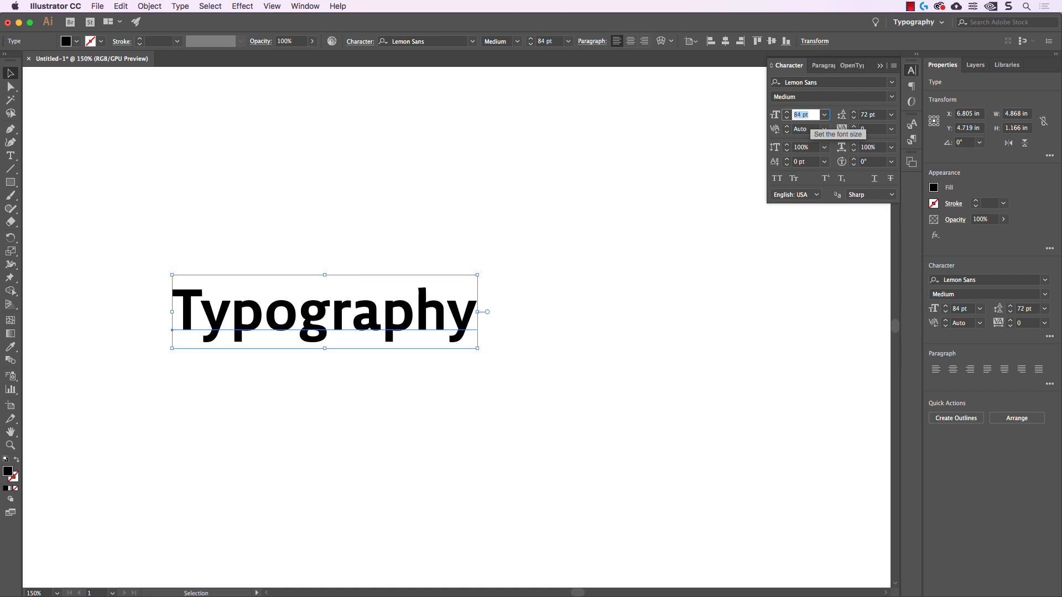
key(Up)
key(Up)
key(Up)
key(Up)
key(Up)
key(Up)
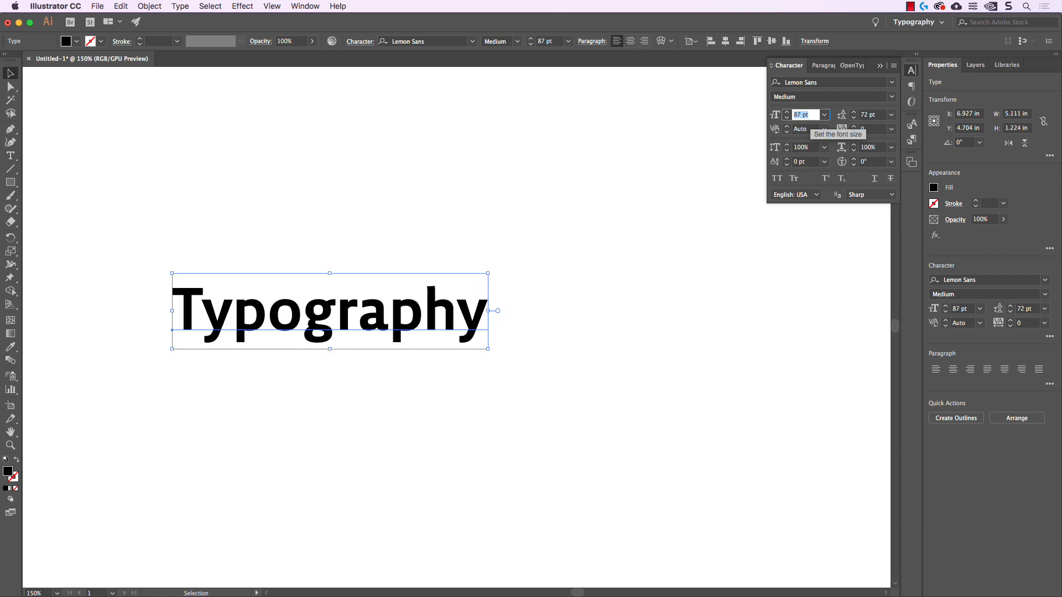
key(Up)
key(Up)
key(Up)
key(Up)
key(Up)
key(Up)
key(Up)
key(Up)
key(Up)
key(Up)
key(Up)
key(Up)
key(Up)
key(Up)
key(Up)
key(Up)
key(Up)
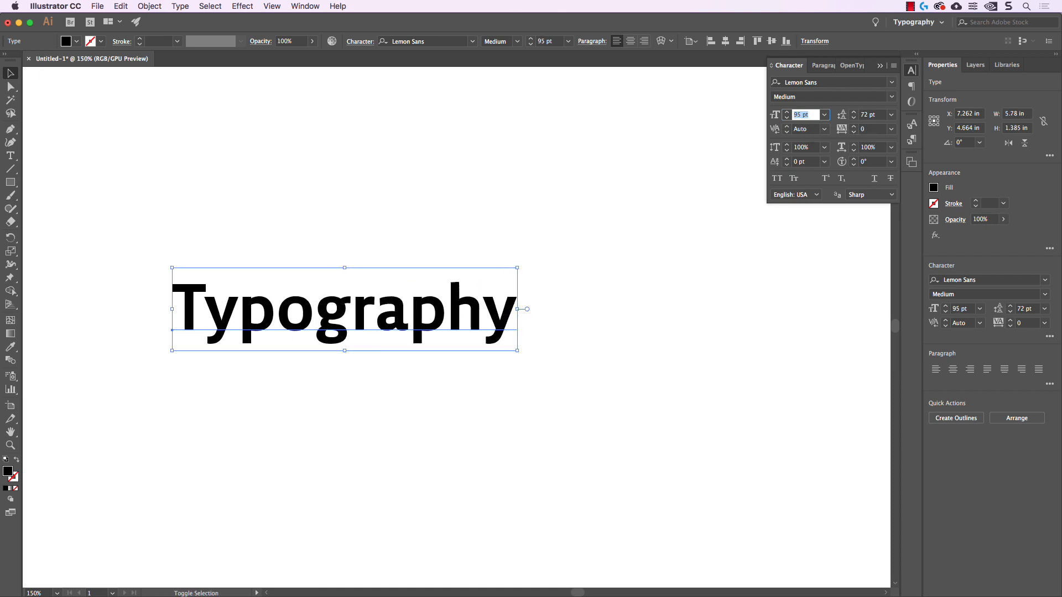
Raise and lower the title's font size in ten-point increments, finishing at 120 pt
key(shift+Up)
key(shift+Up)
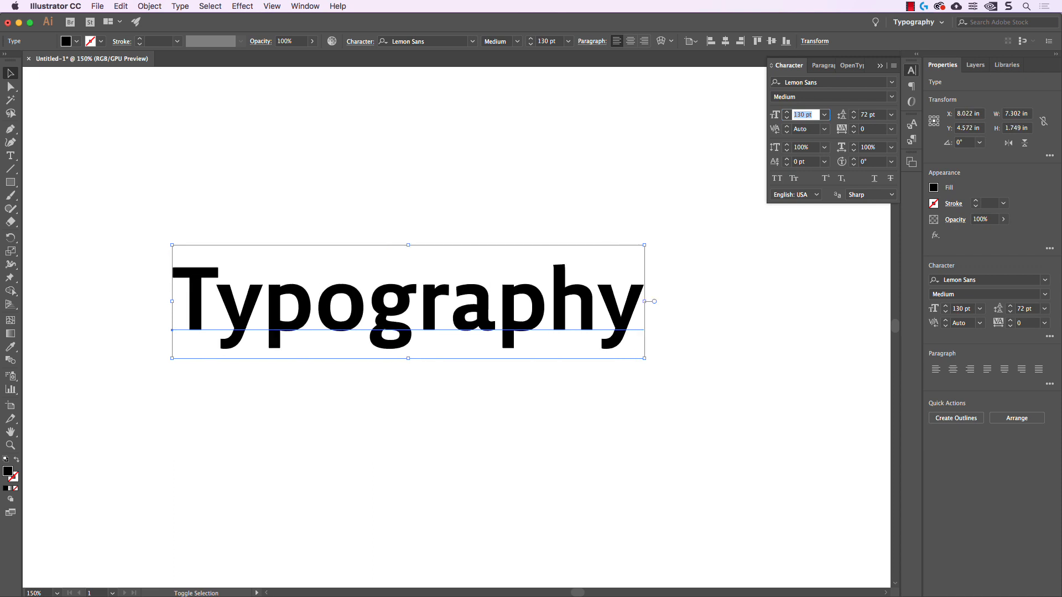
key(shift+Down)
key(shift+Down)
key(shift+Down)
key(shift+Down)
key(shift+Up)
key(shift+Up)
key(shift+Up)
key(shift+Up)
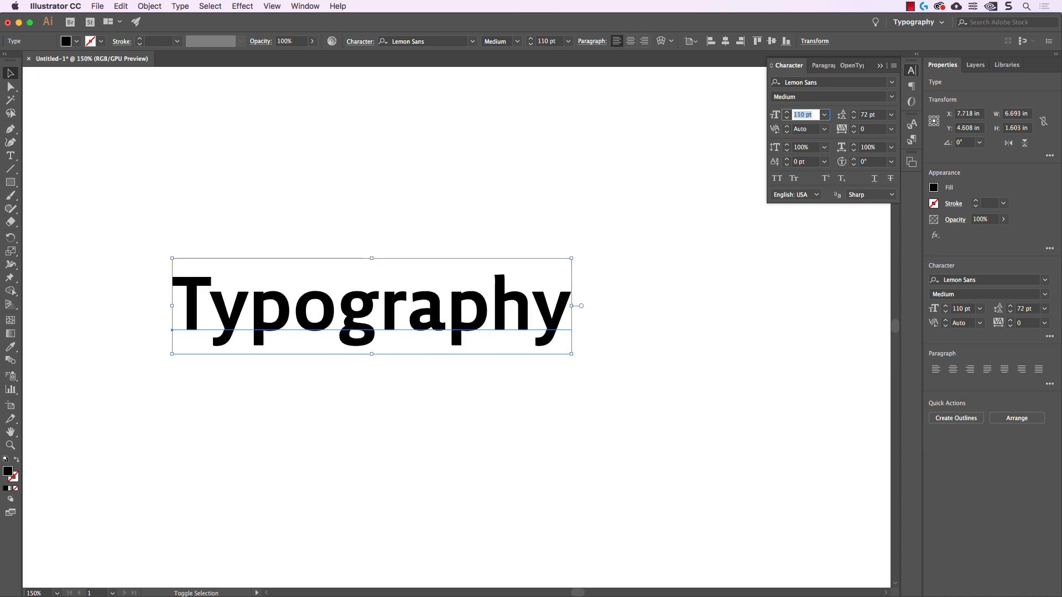
key(shift+Down)
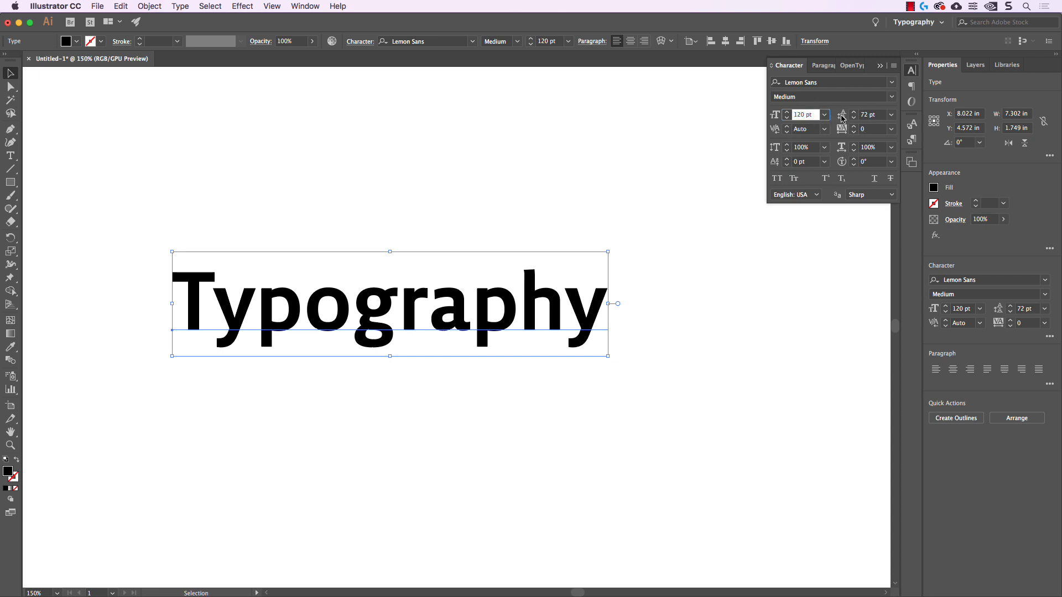
Raise the title's leading in ten-point increments to 100 pt
click(883, 121)
text(80)
key(Return)
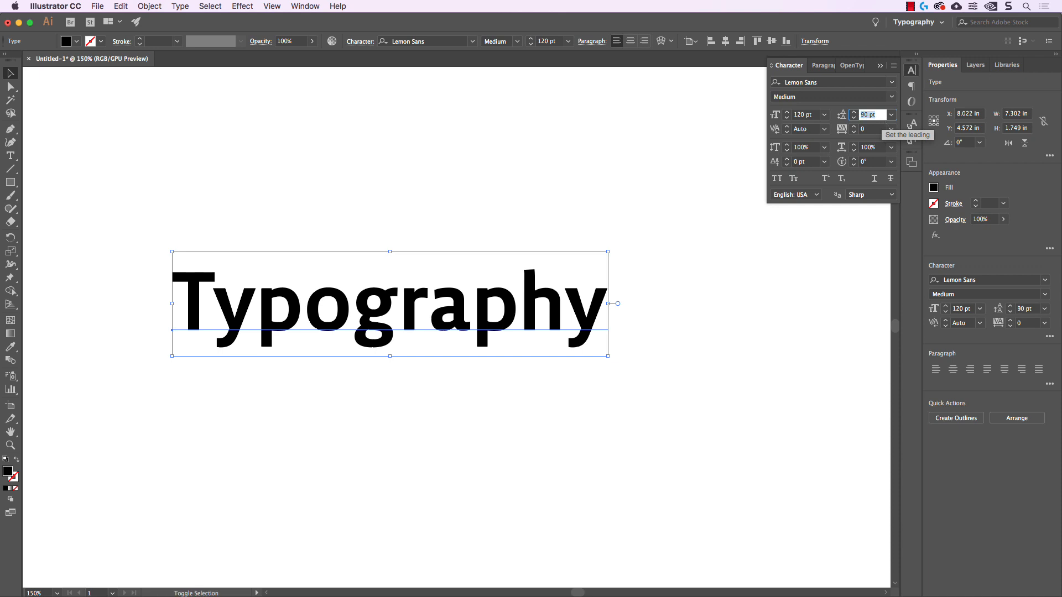
key(shift+Up)
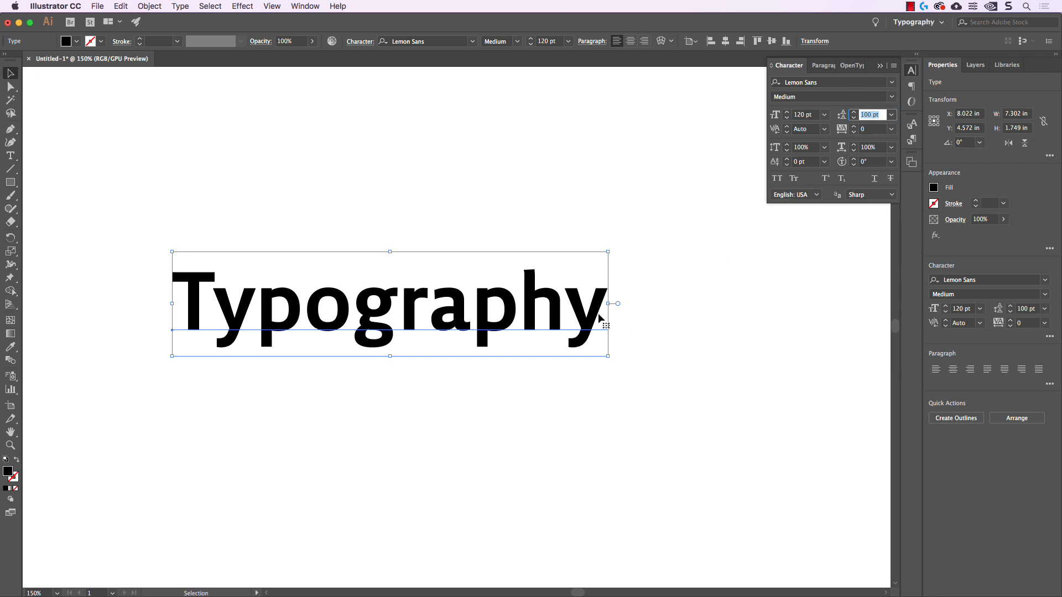
Add a second line reading "Typography" below the title within the same text object
double_click(601, 307)
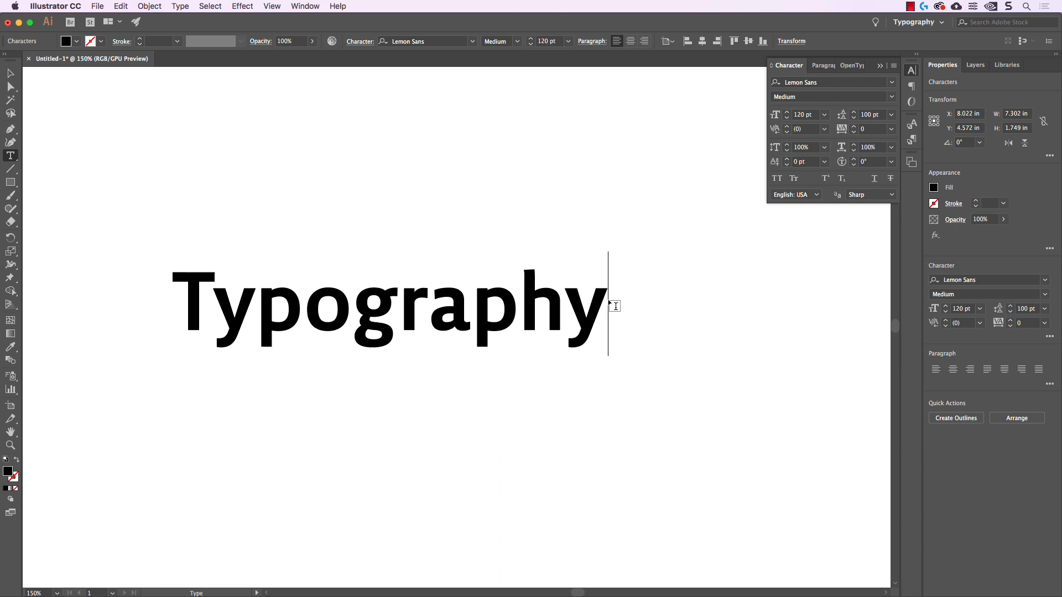
key(Return)
text(Typography)
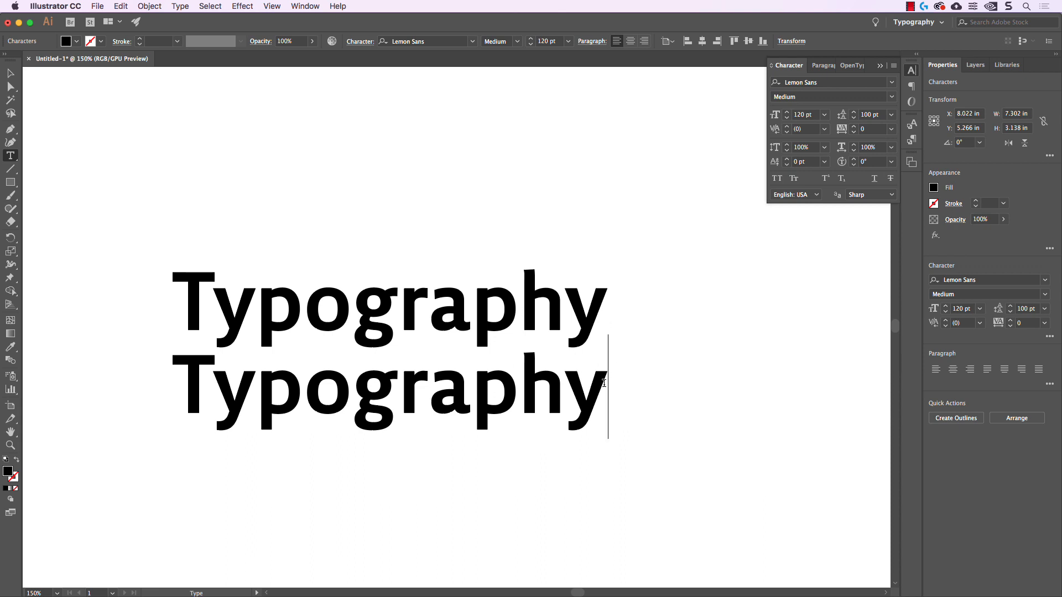
Select the text of both lines and vary their leading in ten-point increments, finishing at 100 pt
drag(624, 389, 127, 289)
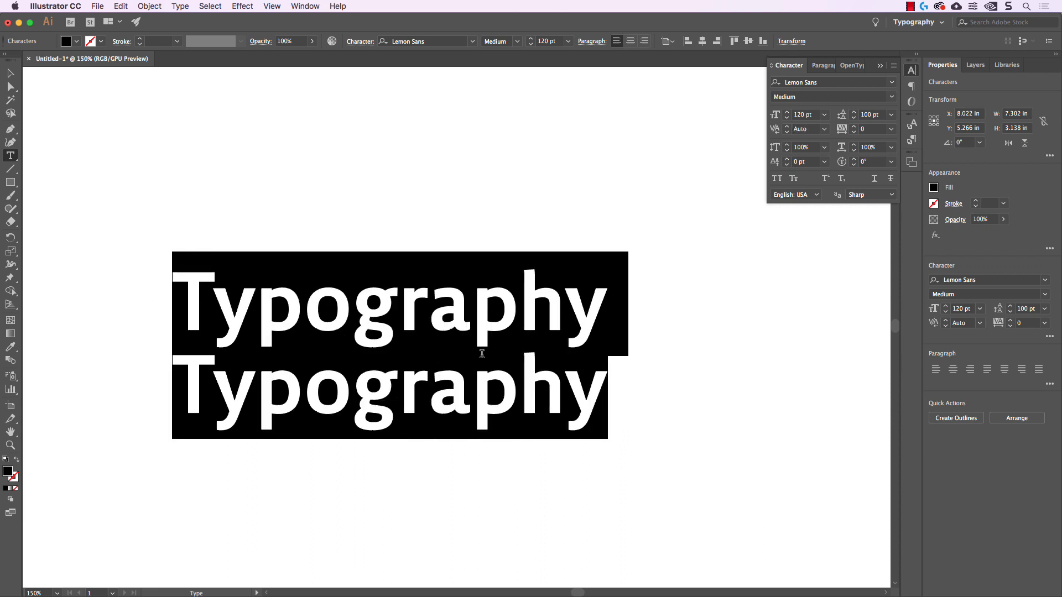
click(882, 116)
key(shift+Up)
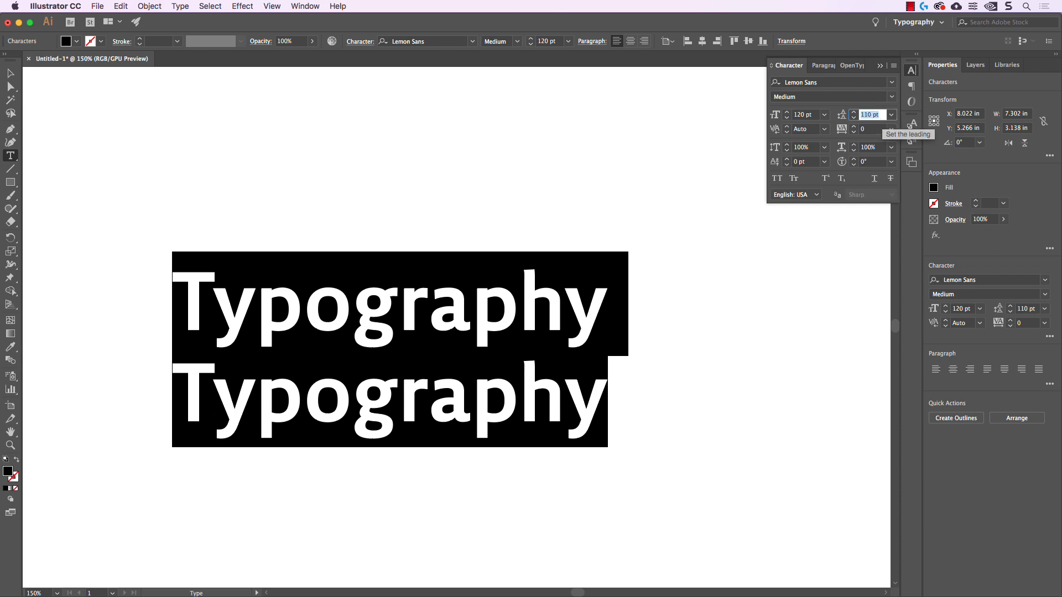
key(shift+Up)
key(shift+Down)
key(shift+Down)
key(shift+Up)
key(shift+Down)
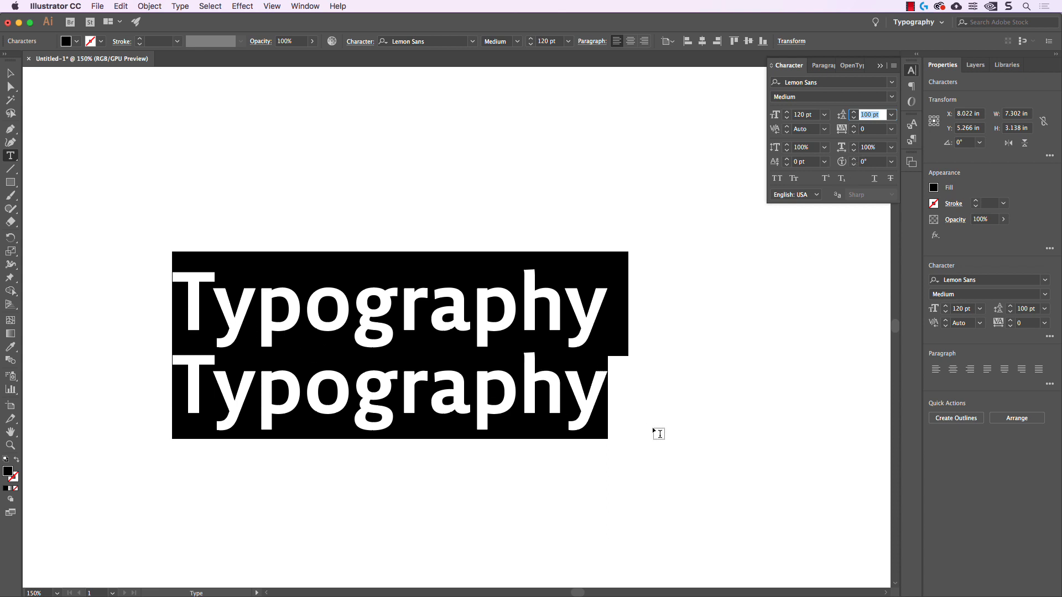
Try changing the leading with only the text cursor placed at the end of the second line, finishing at 100 pt
click(563, 397)
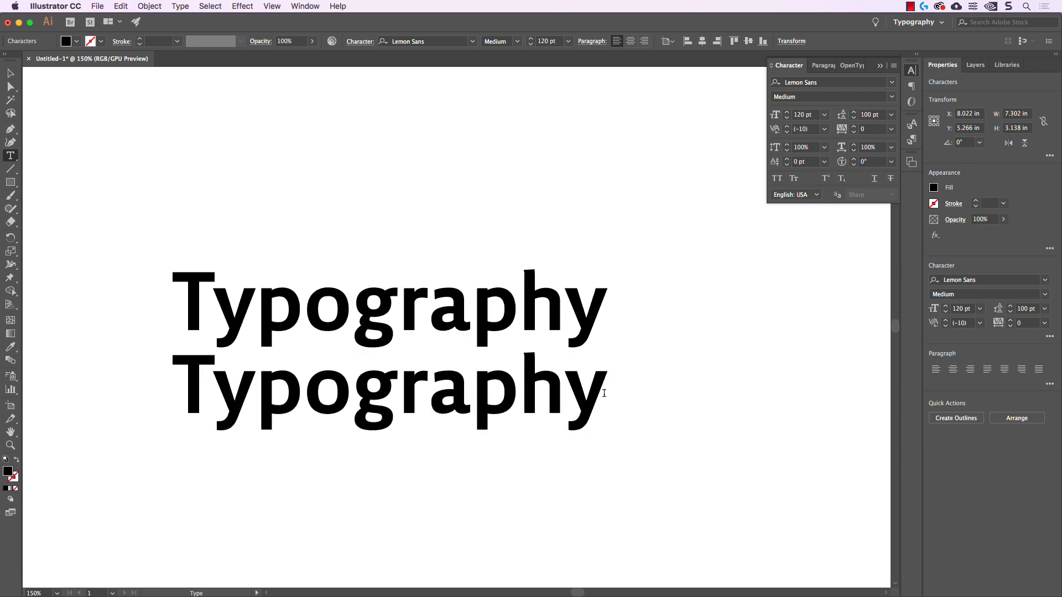
click(607, 391)
click(887, 115)
text(150)
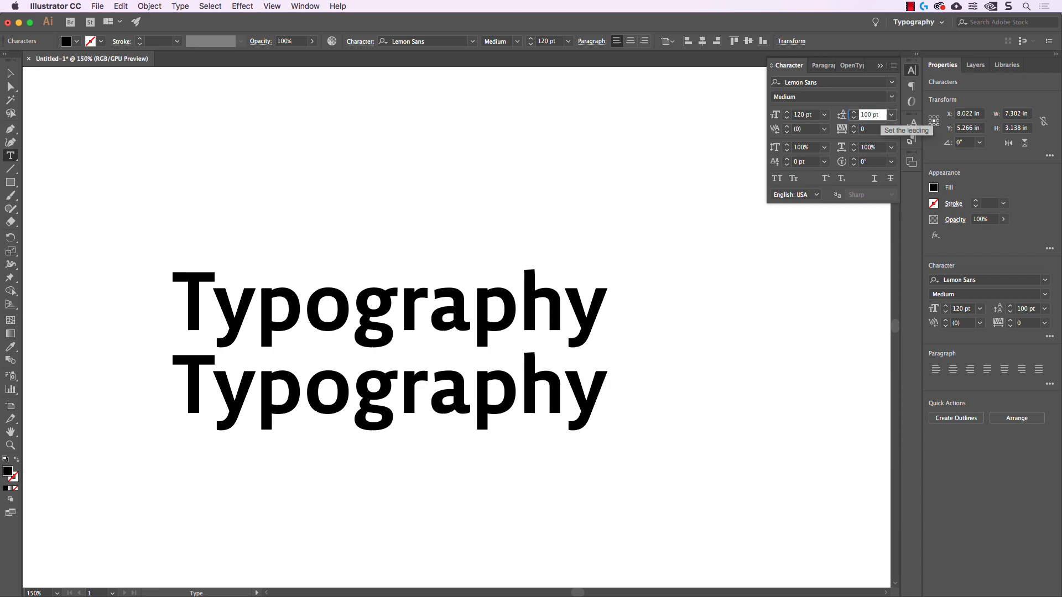
key(Return)
text(120)
key(Return)
text(110)
key(Return)
text(100)
key(Return)
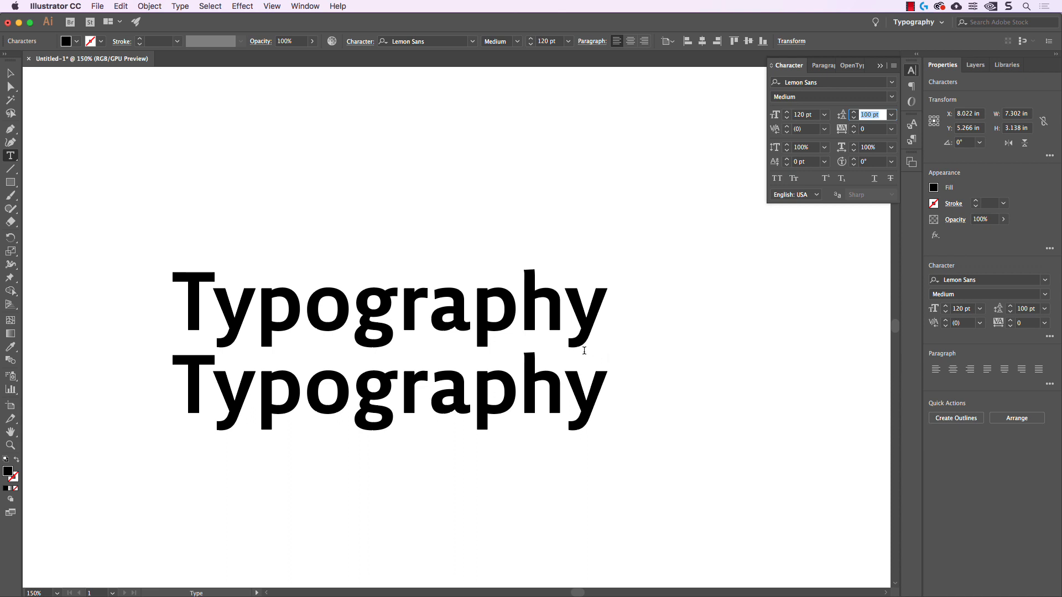
key(Escape)
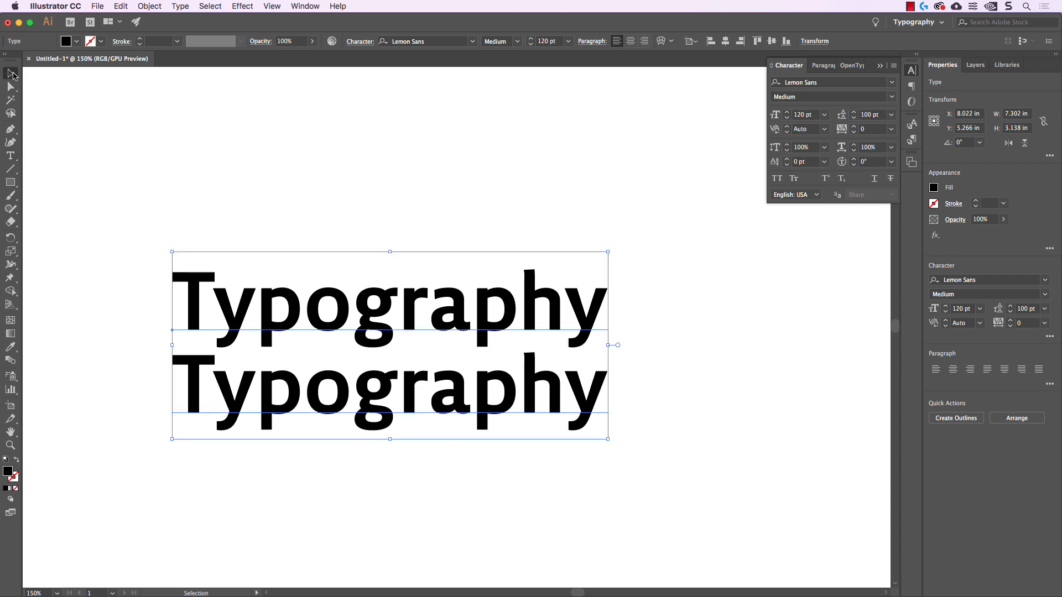
Select the whole two-line text object and vary its leading in ten-point increments, finishing at 110 pt
click(319, 217)
drag(318, 216, 575, 434)
click(881, 120)
key(shift+Up)
key(shift+Up)
key(shift+Up)
key(shift+Up)
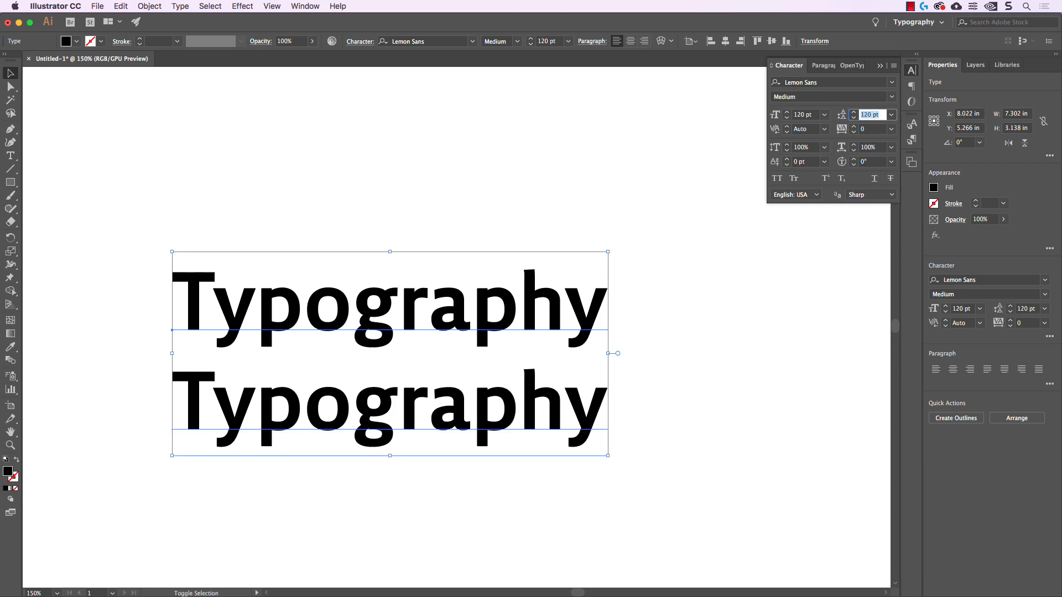
key(shift+Down)
key(shift+Down)
key(shift+Down)
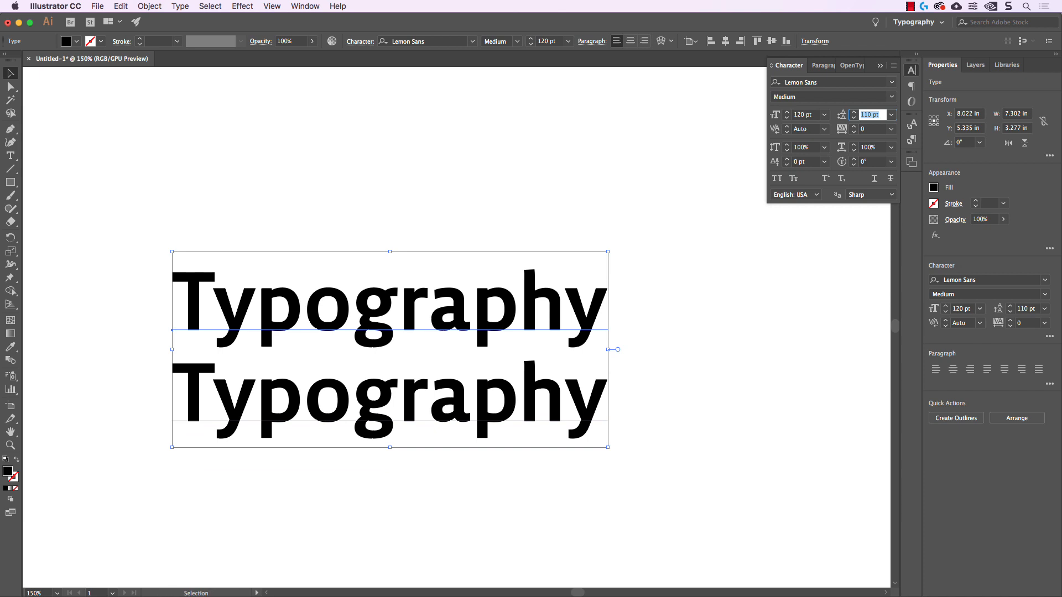
key(shift+Up)
key(shift+Down)
Loosen the tracking of both lines in increments of 10 to 70
click(876, 132)
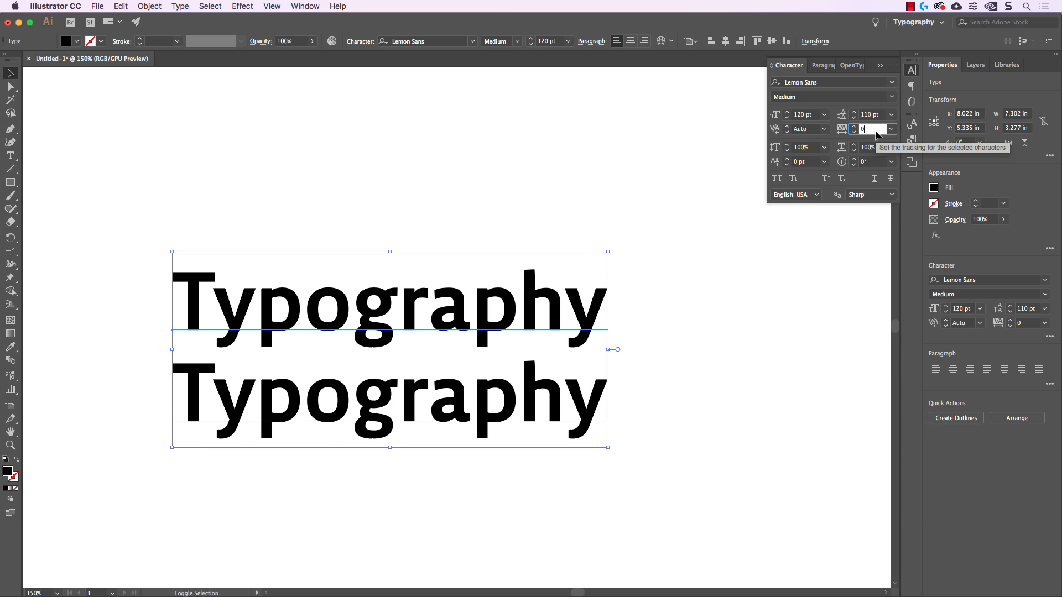
key(shift+Up)
key(shift+Up)
key(shift+Up)
key(shift+Up)
key(shift+Up)
key(shift+Up)
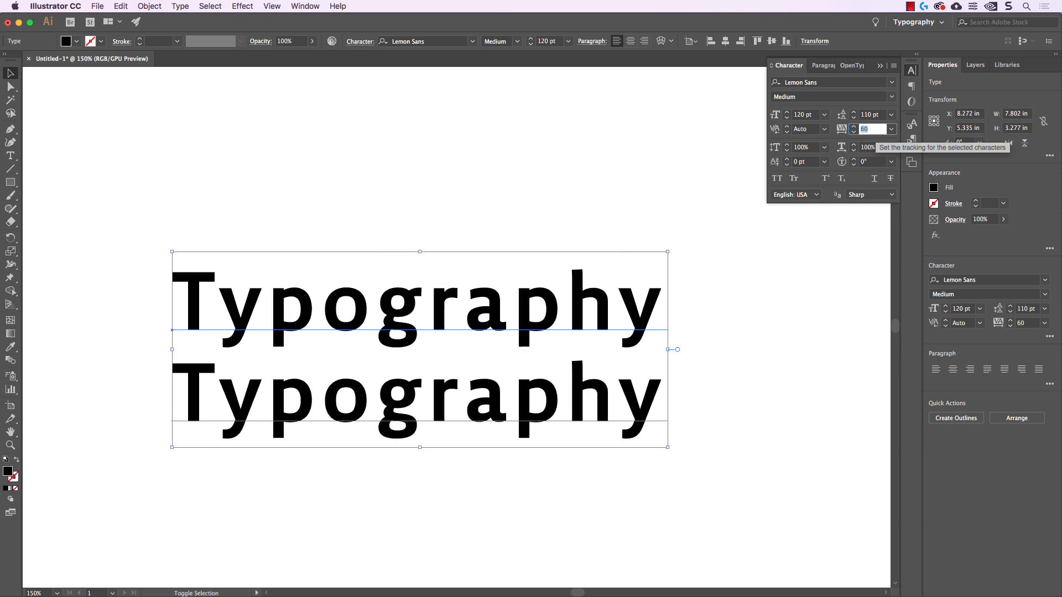
key(shift+Up)
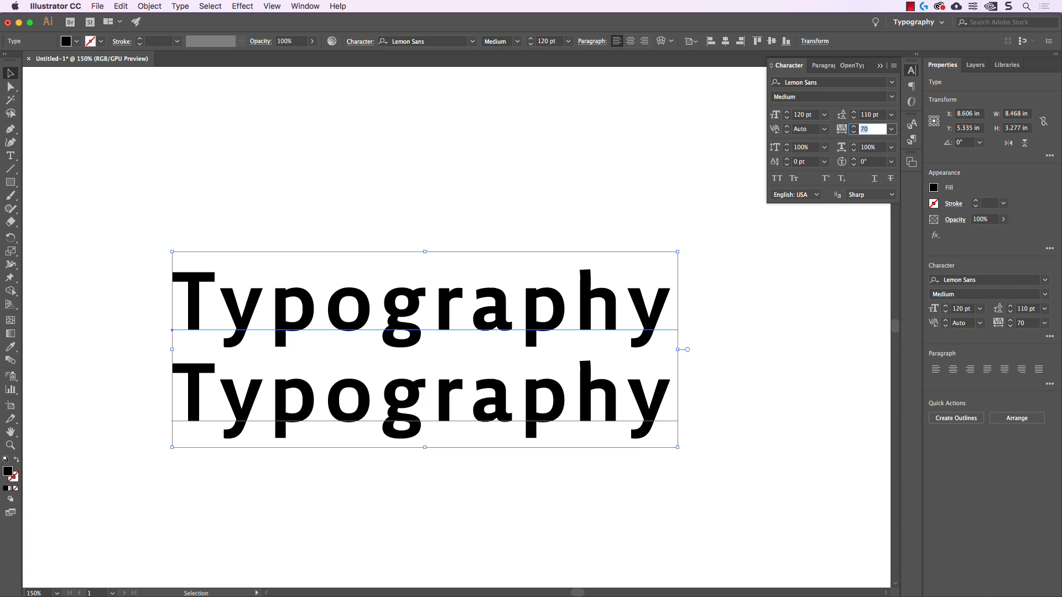
Tighten the tracking of both lines in increments of 10 down to -120
key(shift+Down)
key(shift+Down)
key(shift+Down)
key(shift+Down)
key(shift+Down)
key(shift+Down)
key(shift+Down)
key(shift+Down)
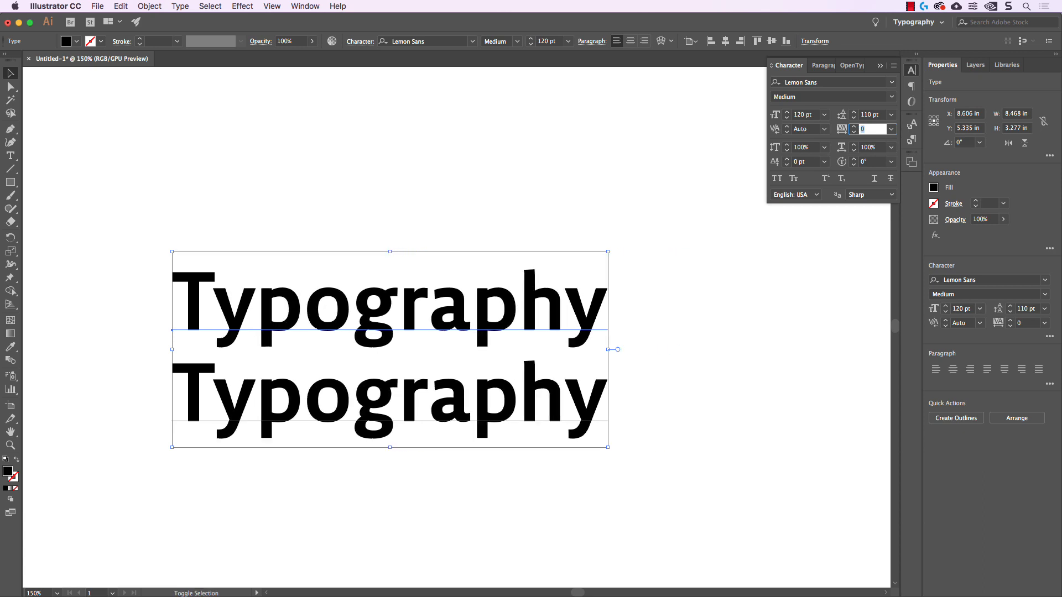
key(shift+Down)
key(shift+Down)
key(shift+Down)
key(shift+Down)
key(shift+Down)
key(shift+Down)
key(shift+Down)
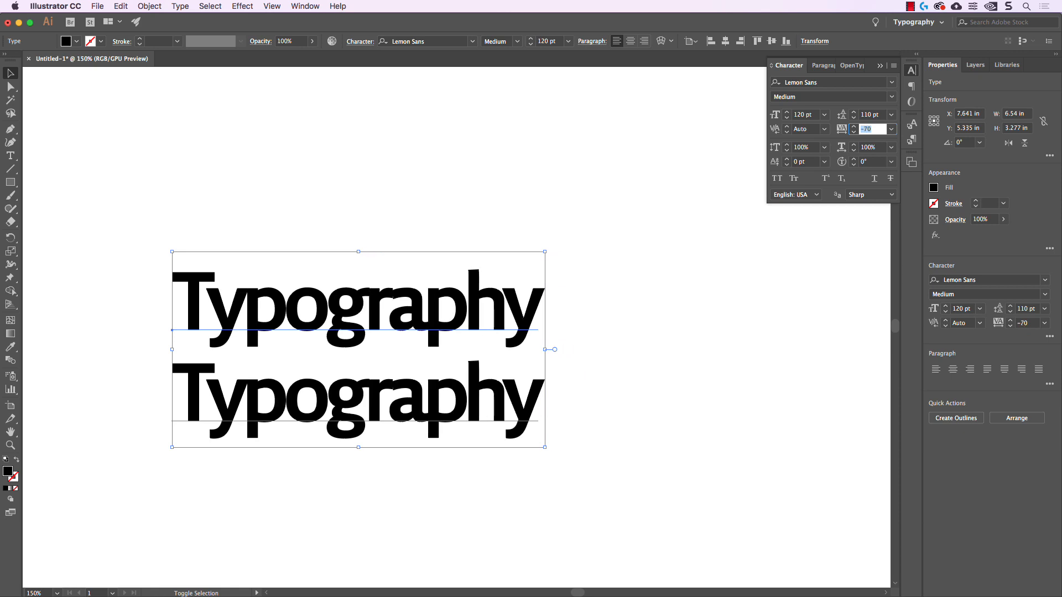
key(shift+Down)
key(shift+Down)
key(shift+Down)
key(shift+Down)
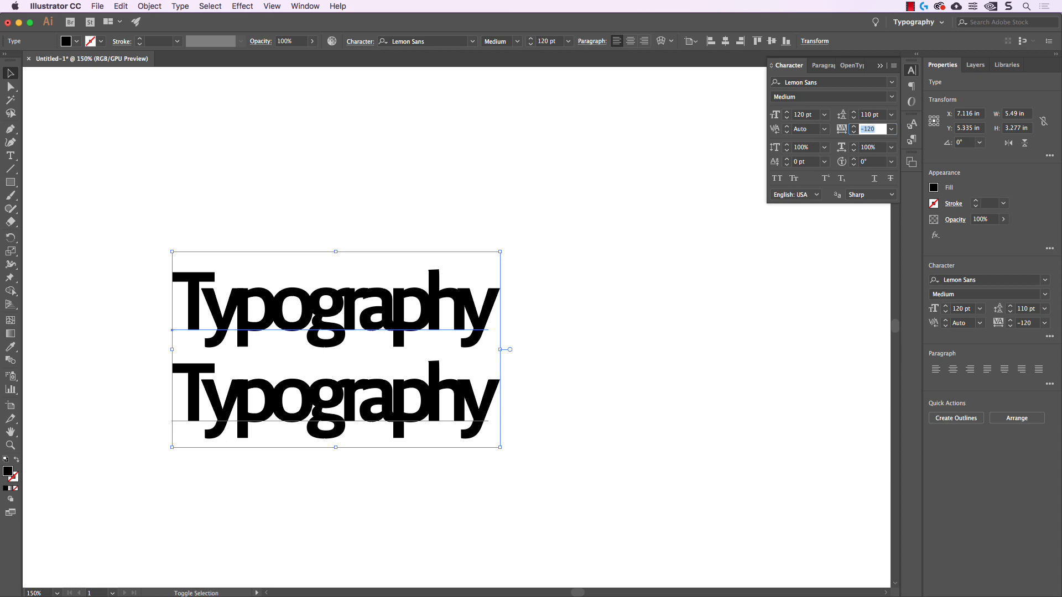
Bring the tracking of both lines back up to 0 in increments of 10
key(shift+Up)
key(shift+Up)
key(shift+Up)
key(shift+Up)
key(shift+Up)
key(shift+Up)
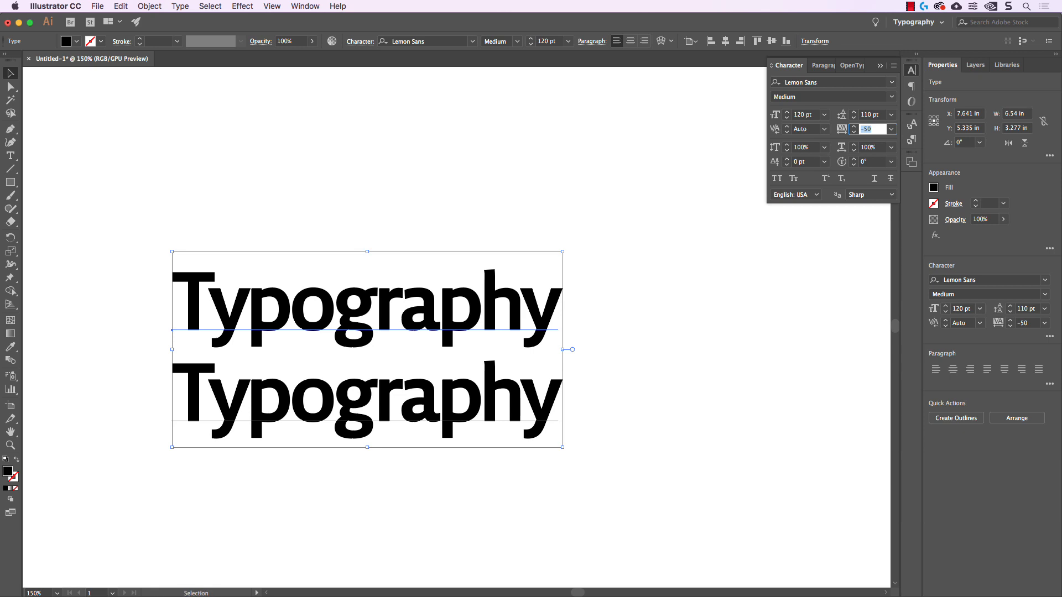
key(shift+Up)
key(shift+Up)
key(shift+Up)
key(shift+Up)
key(shift+Up)
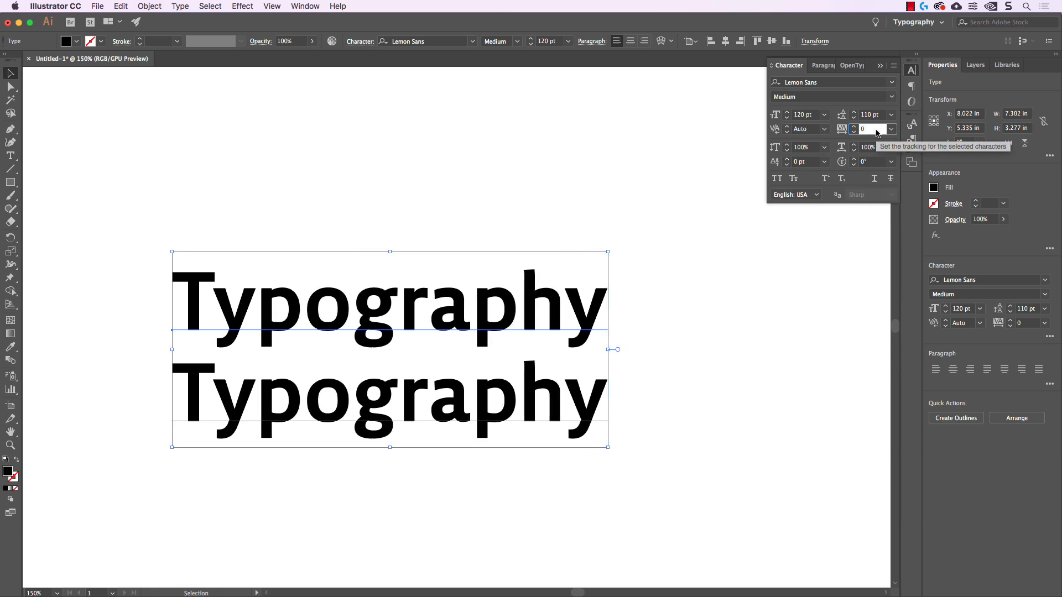
click(806, 129)
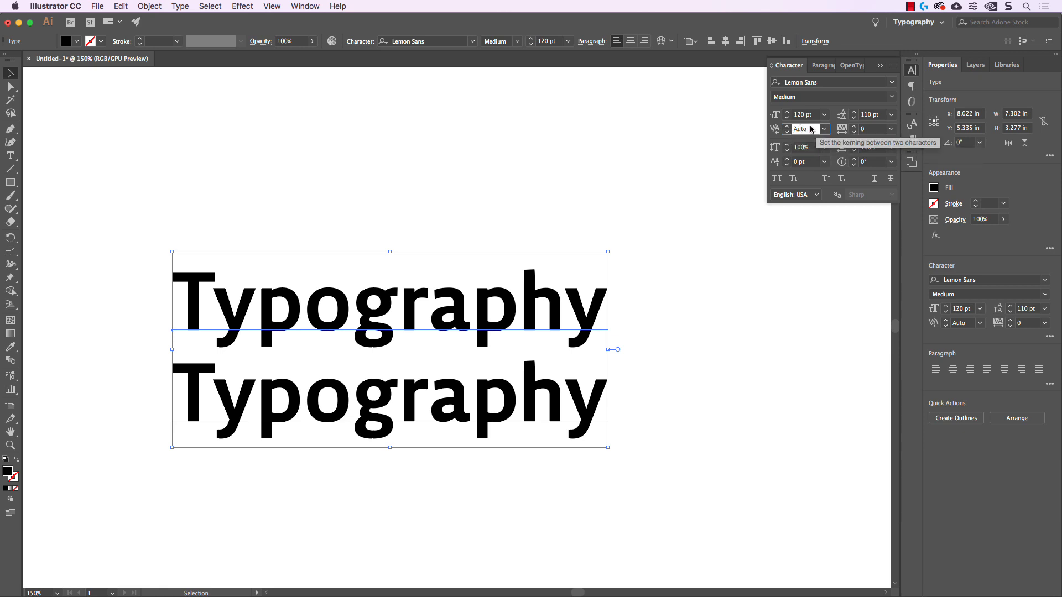
click(866, 129)
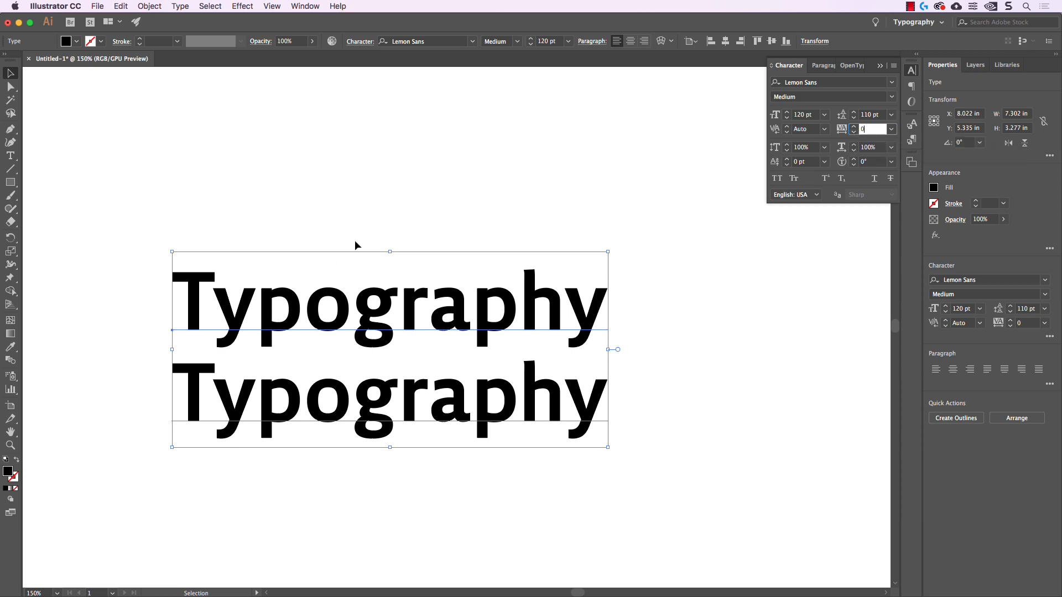
click(808, 128)
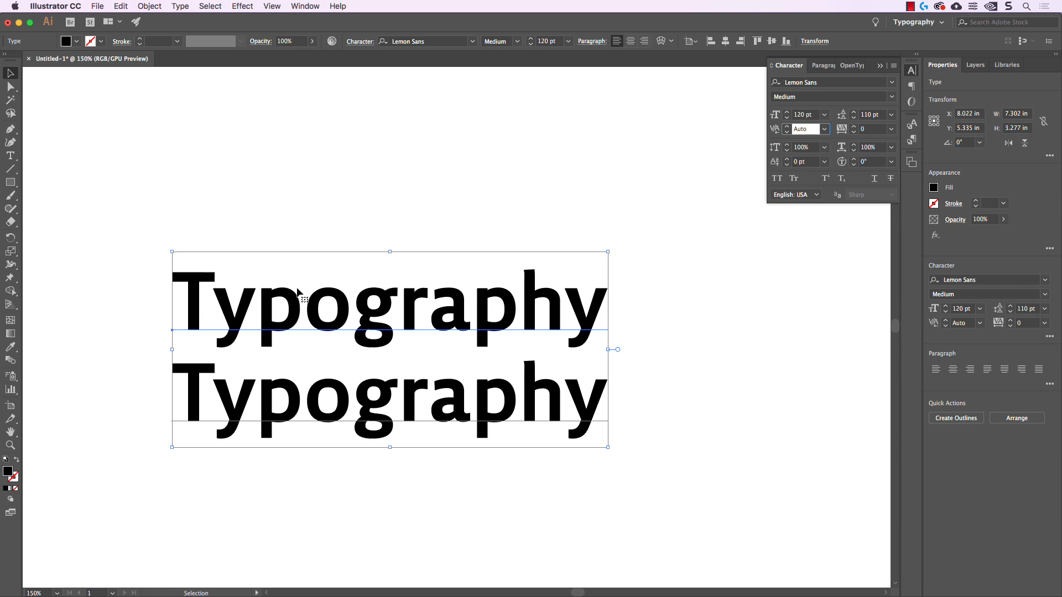
Set the kerning between the "T" and "y" of the upper line to -50
double_click(211, 299)
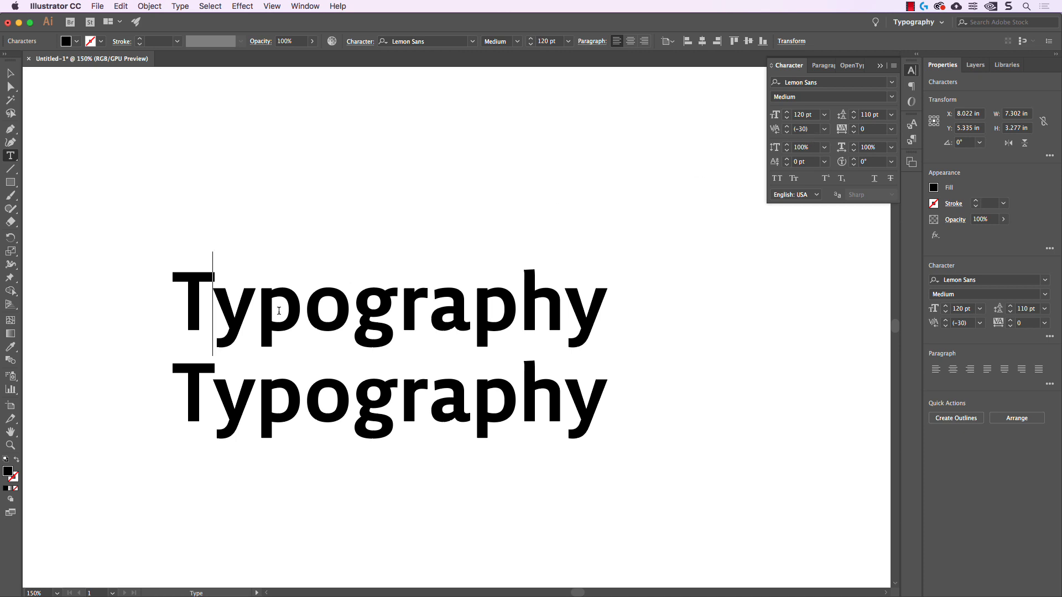
click(811, 130)
text(-50)
key(Return)
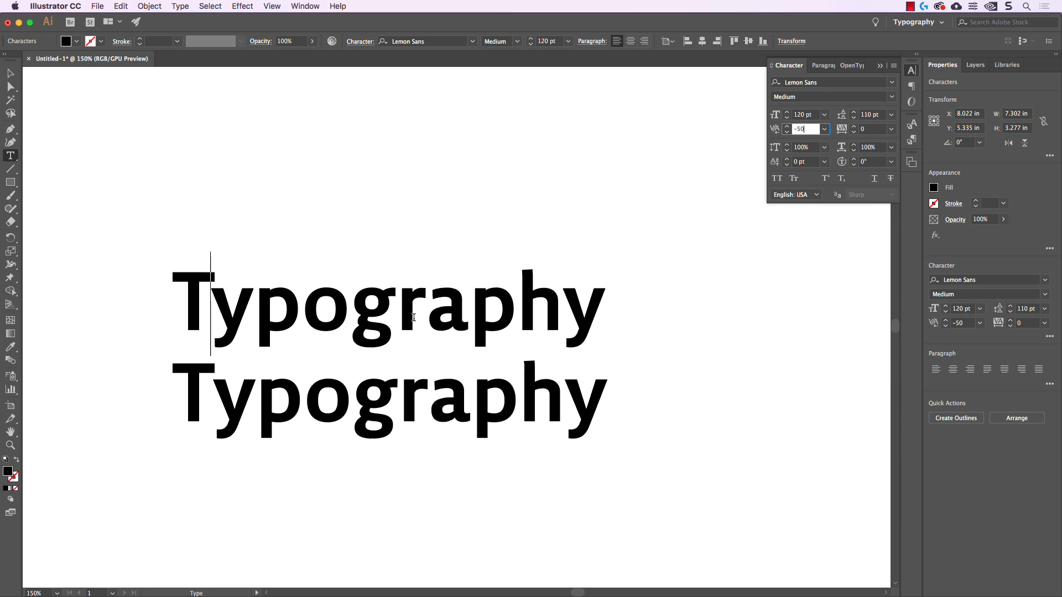
Set the kerning between the "p" and "o" of the upper line to -20
click(298, 309)
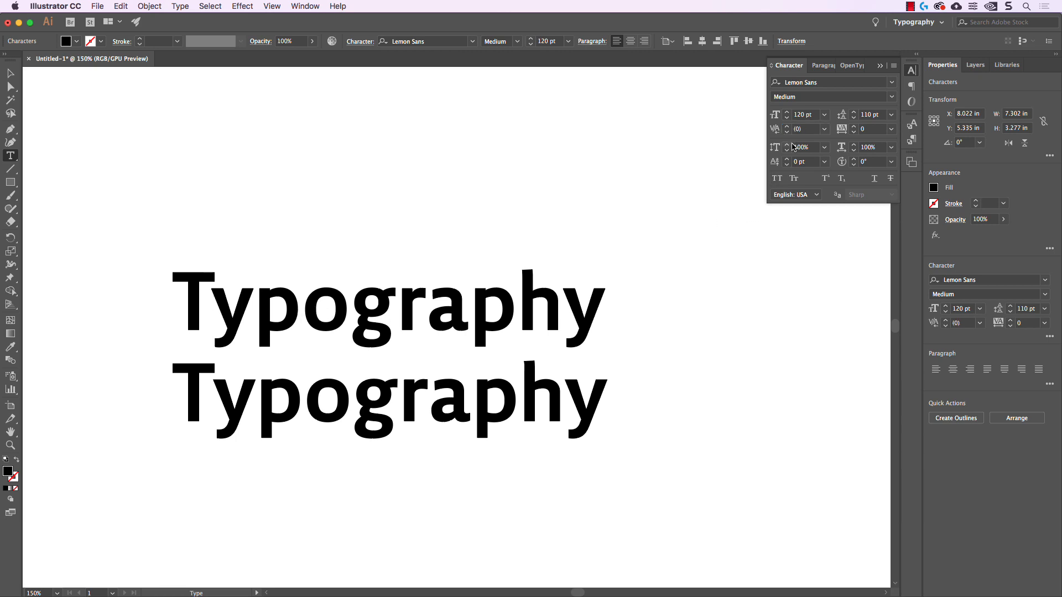
click(805, 129)
text(-10)
key(Return)
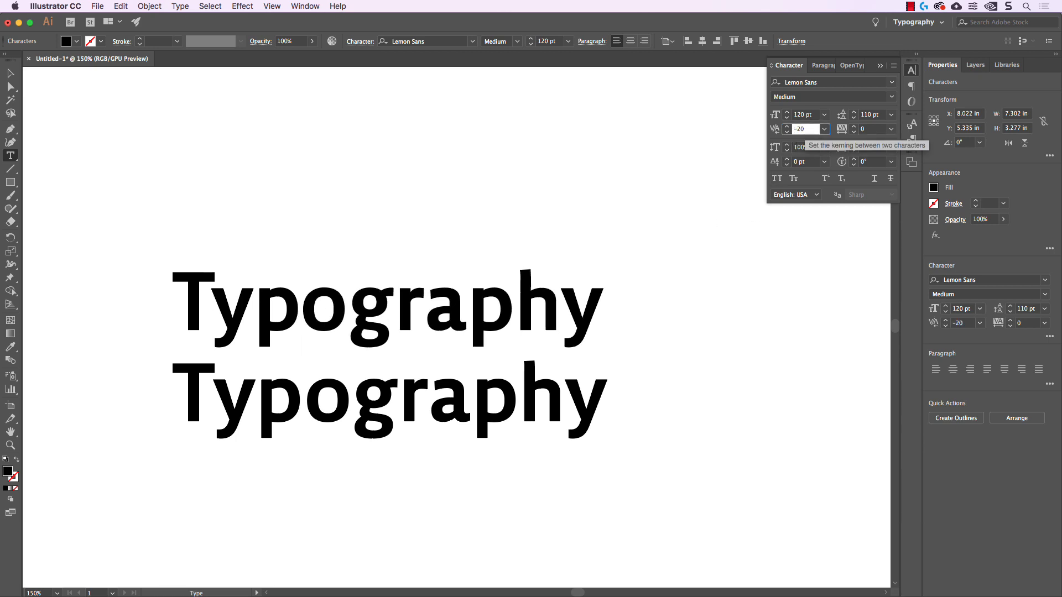
Set the kerning between the "o" and "g" of the upper line to -20
click(348, 302)
click(804, 129)
text(-20)
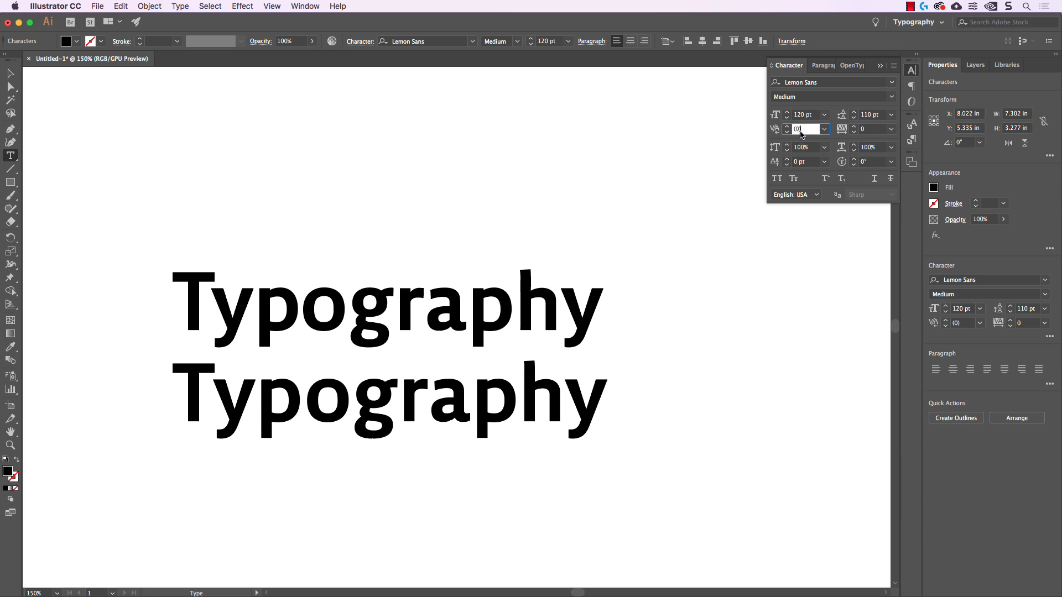
key(Return)
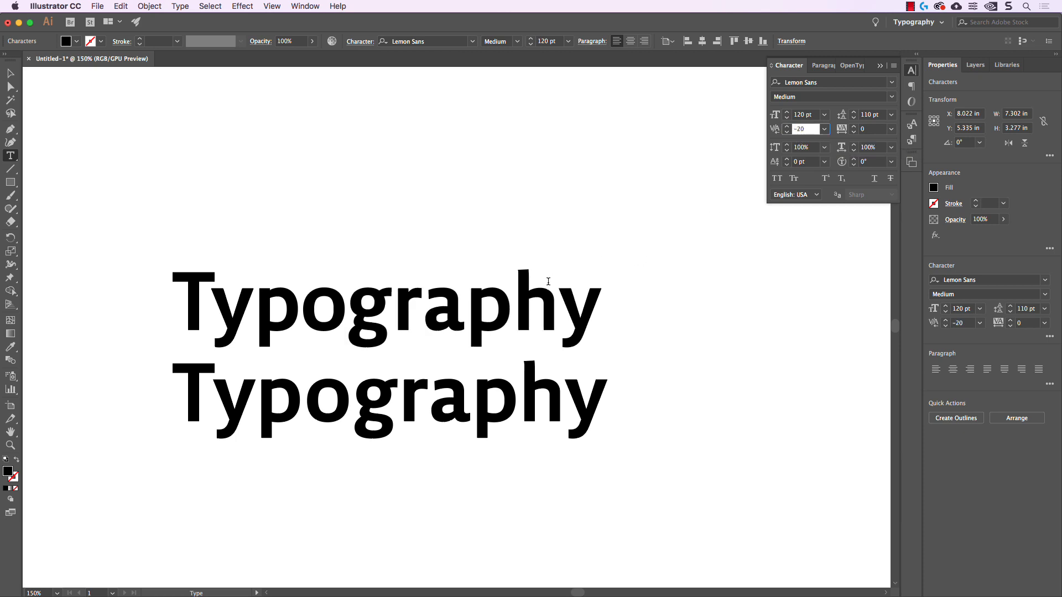
Set the upper line's kerning to -10 between "p" and "h" and -20 between "h" and "y"
click(519, 305)
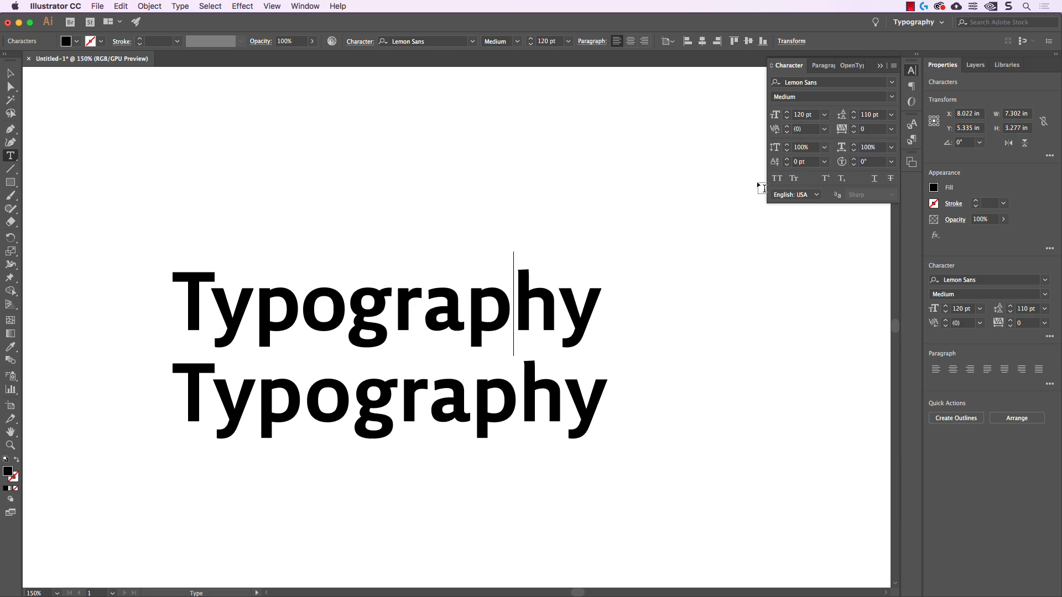
click(805, 129)
text(-10)
key(Return)
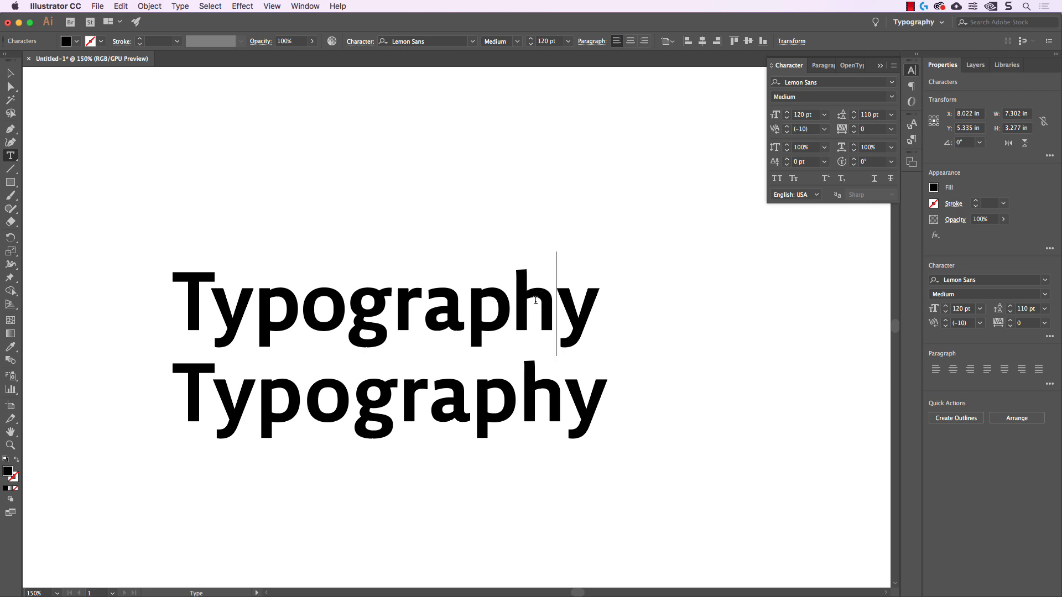
click(806, 129)
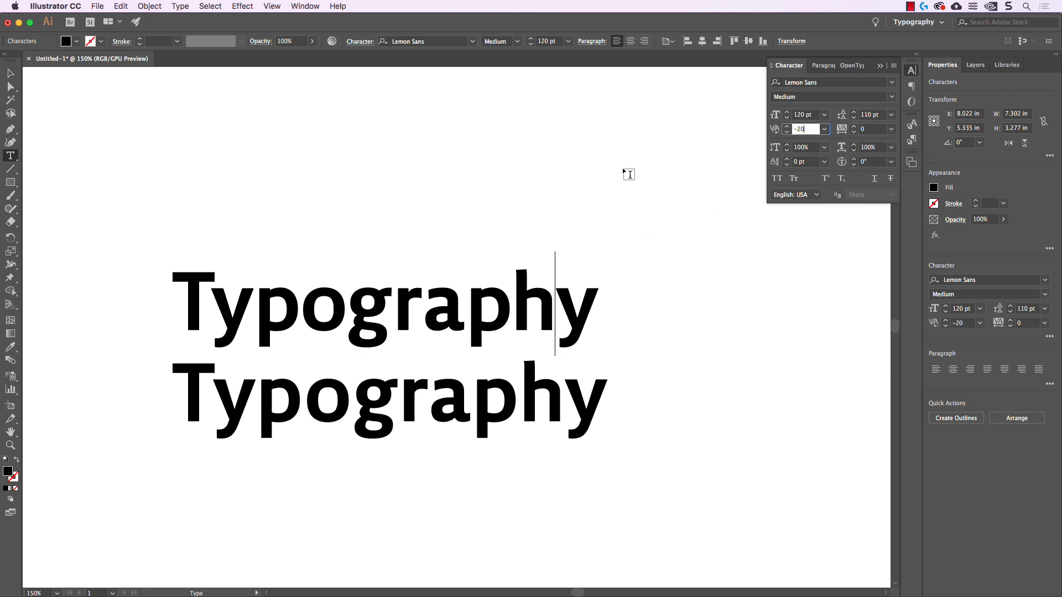
Set the kerning between the "a" and "p" of the upper line to -10 and leave text editing
click(468, 310)
click(809, 129)
text(-10)
key(Return)
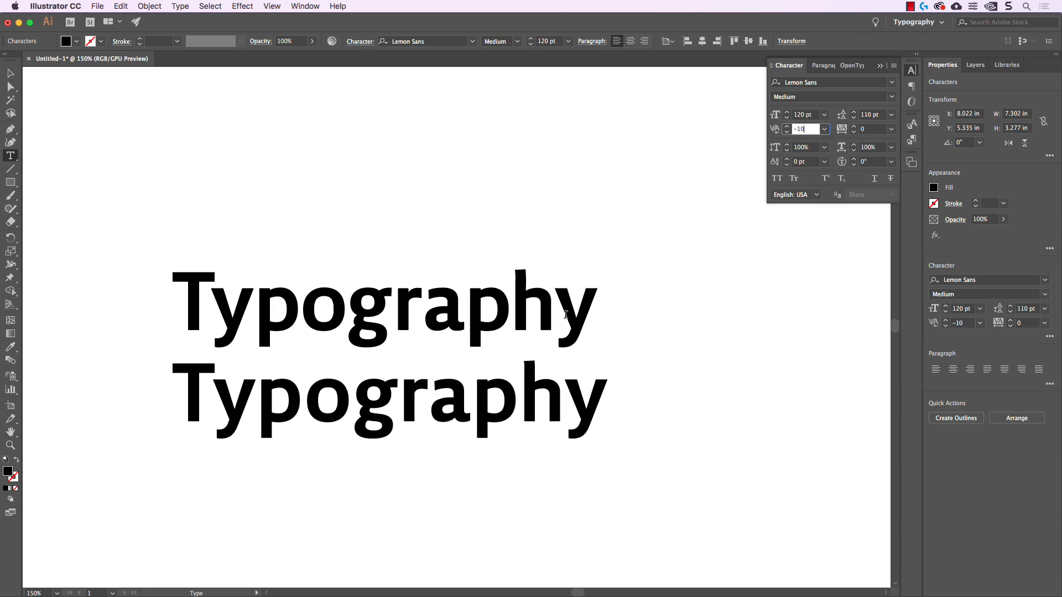
click(10, 73)
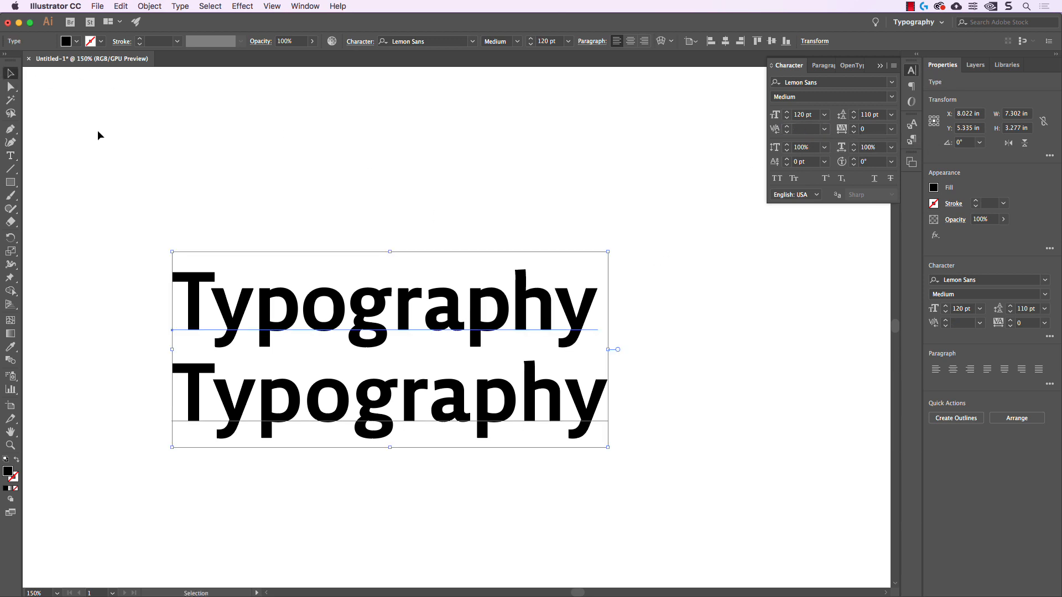
click(177, 129)
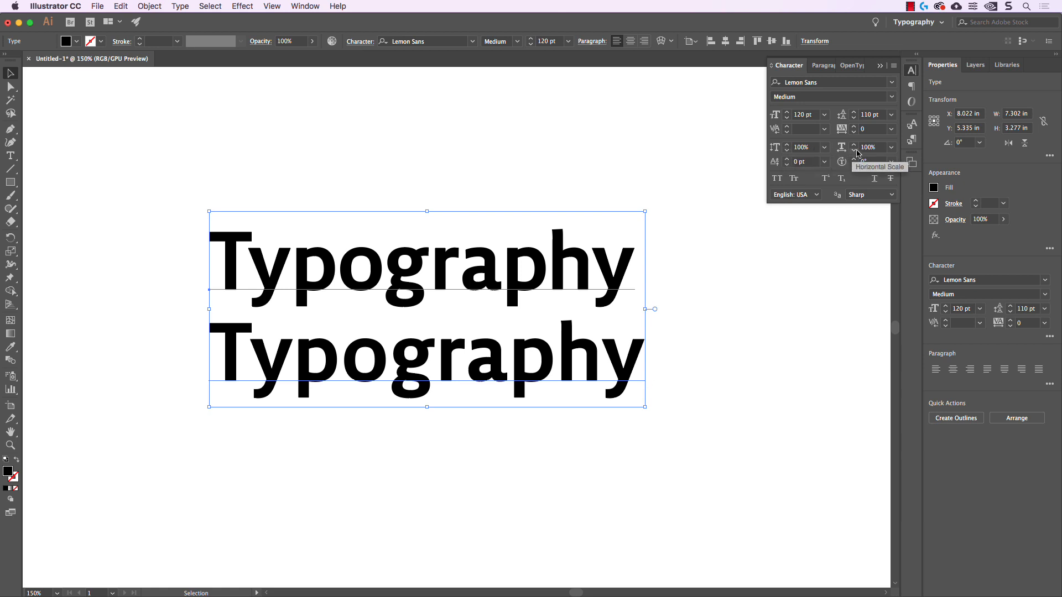
Raise the vertical scale of both lines to 180% in increments of 10
click(820, 148)
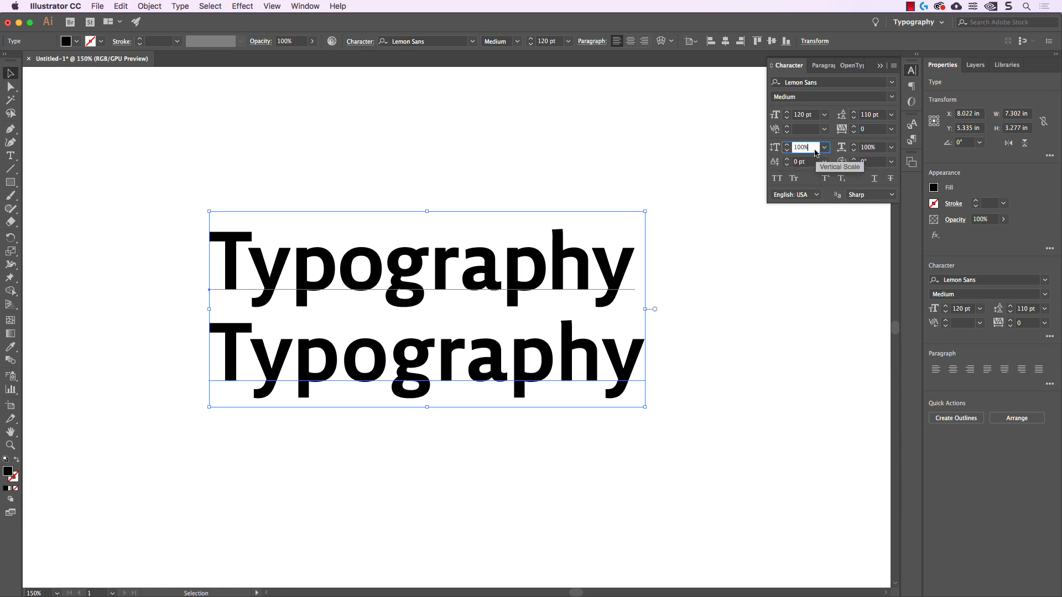
text(110)
key(Return)
key(shift+Up)
key(shift+Up)
key(shift+Up)
key(shift+Up)
key(shift+Up)
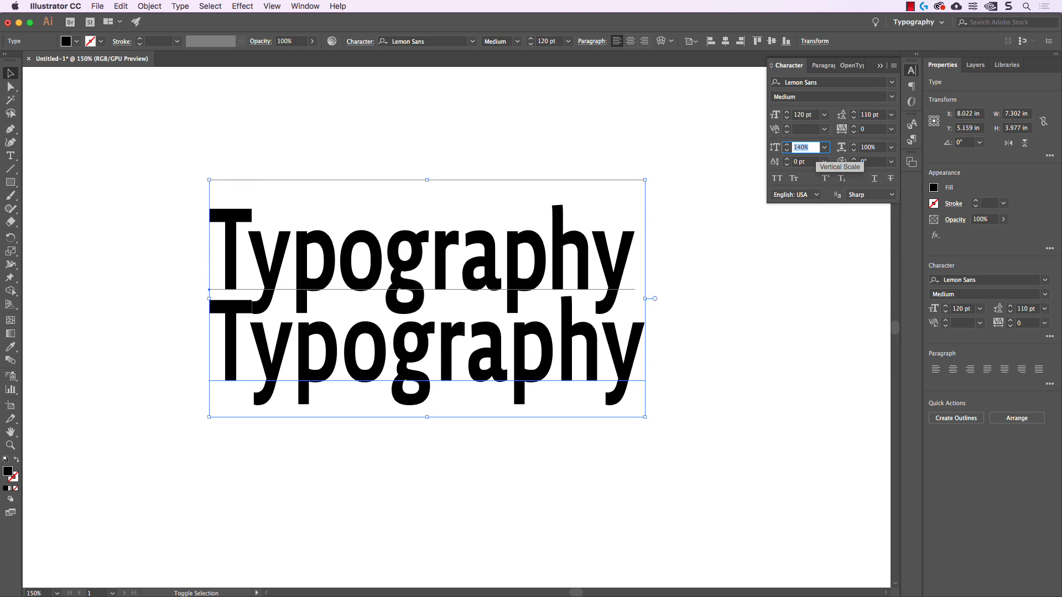
key(shift+Up)
key(shift+Up)
key(shift+Up)
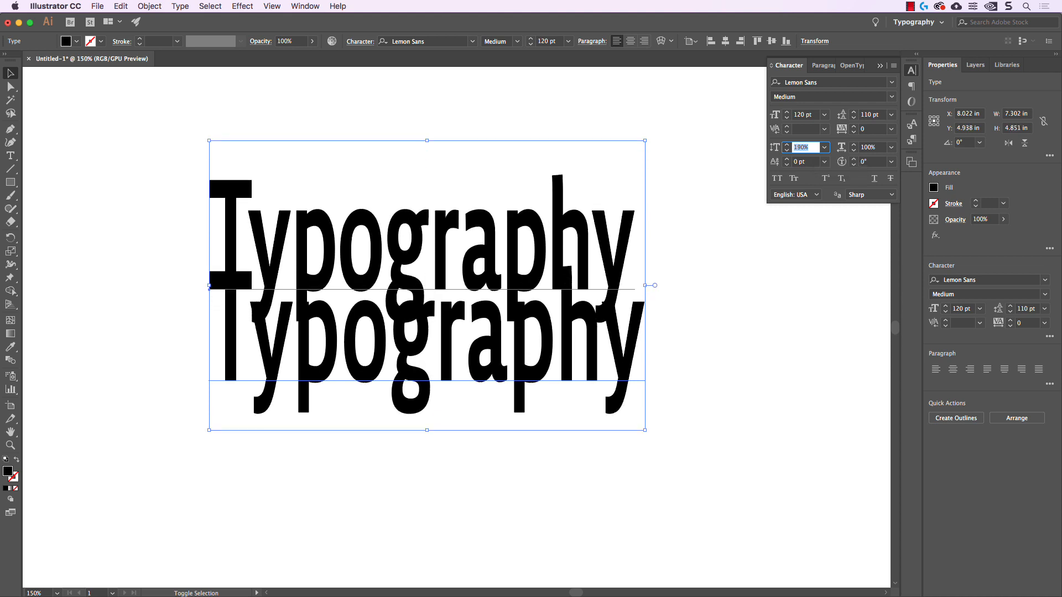
Bring the vertical scale of both lines back down to 100%
key(shift+Down)
key(shift+Down)
key(shift+Down)
key(shift+Down)
key(shift+Down)
key(shift+Down)
key(shift+Down)
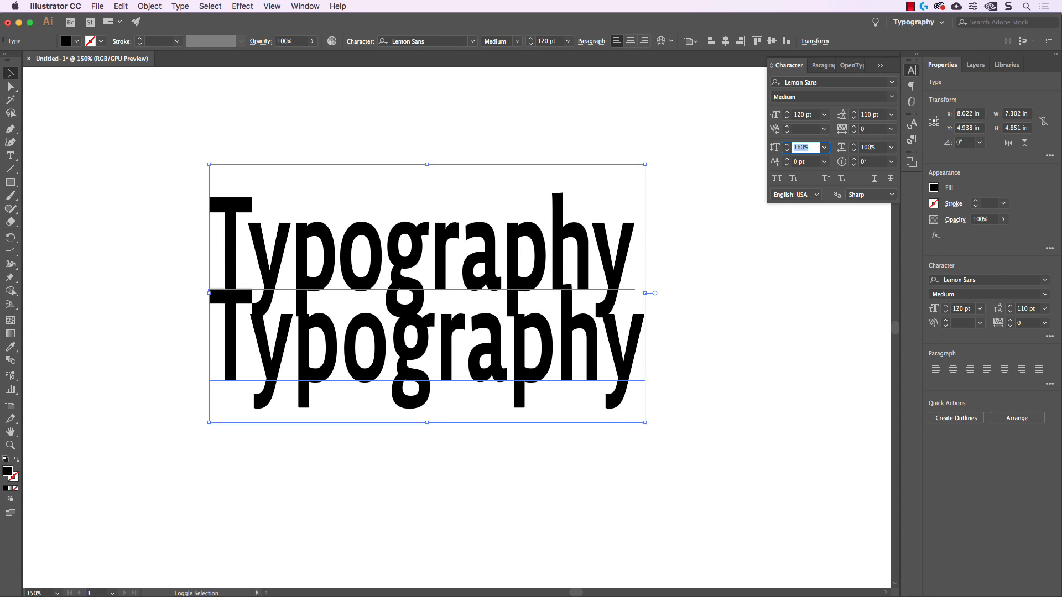
key(shift+Down)
key(shift+Down)
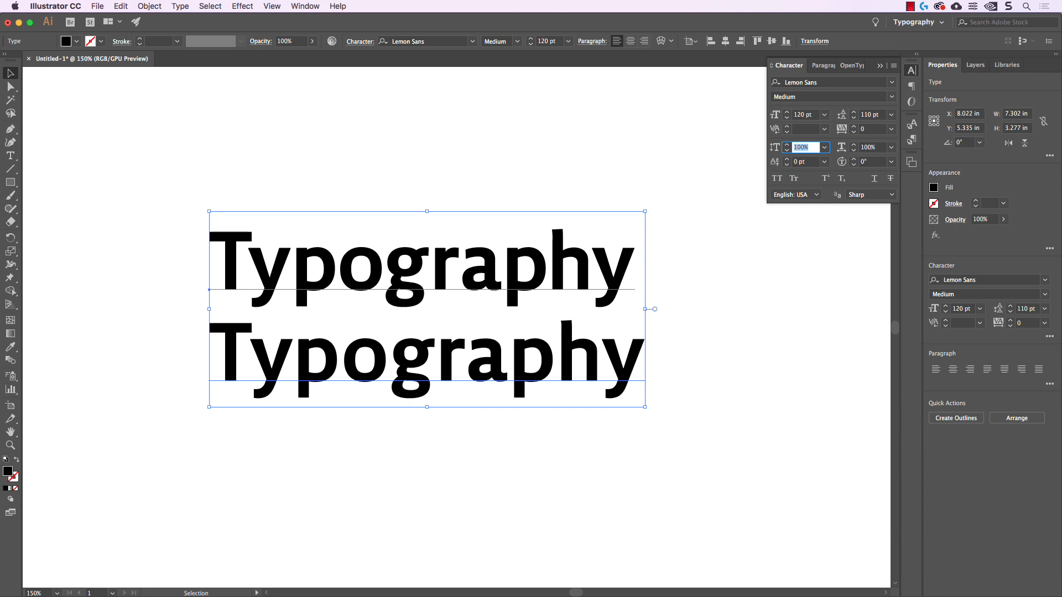
Raise the horizontal scale of both lines to 150% in increments of 10 and reset it to 100%
key(Tab)
key(shift+Up)
key(shift+Up)
key(shift+Up)
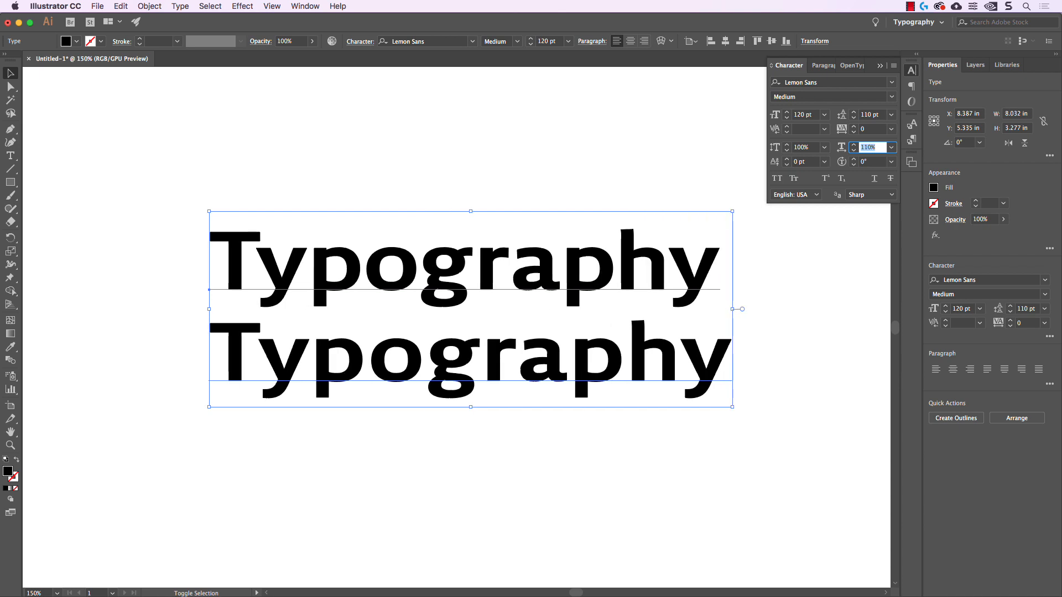
key(shift+Up)
key(shift+Up)
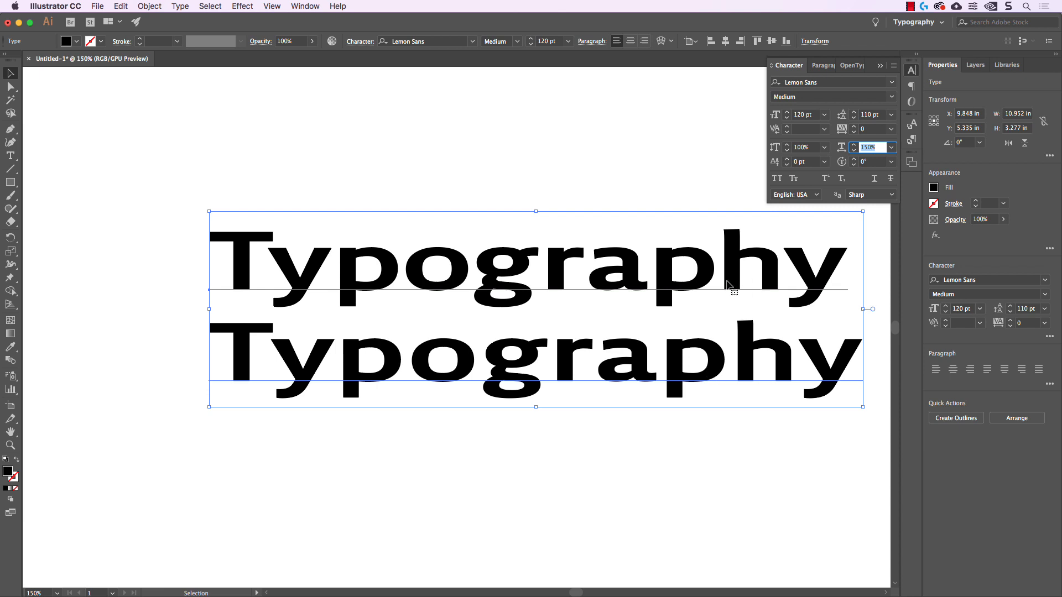
text(100)
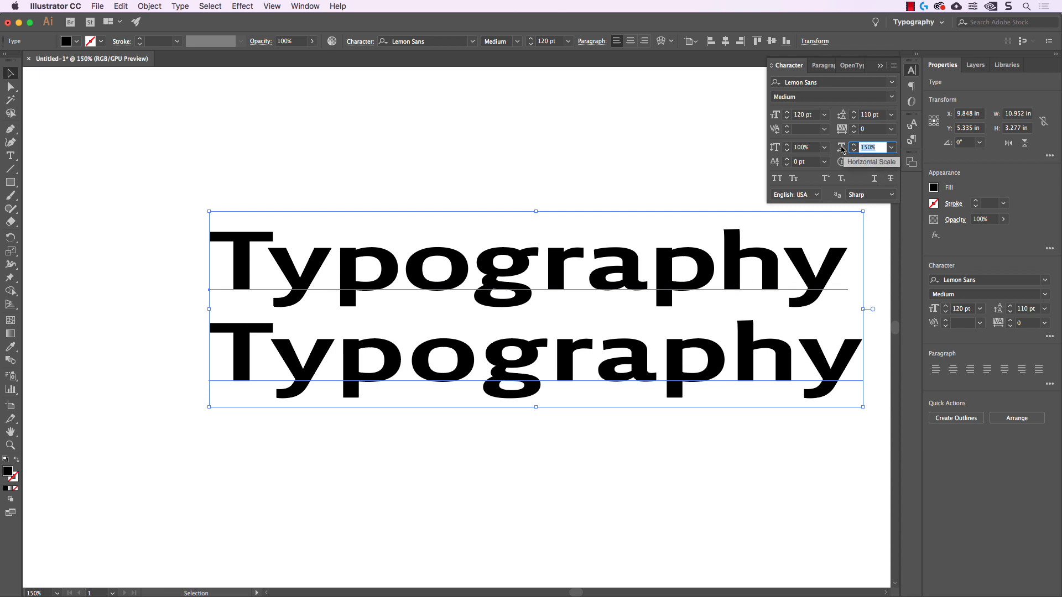
key(Tab)
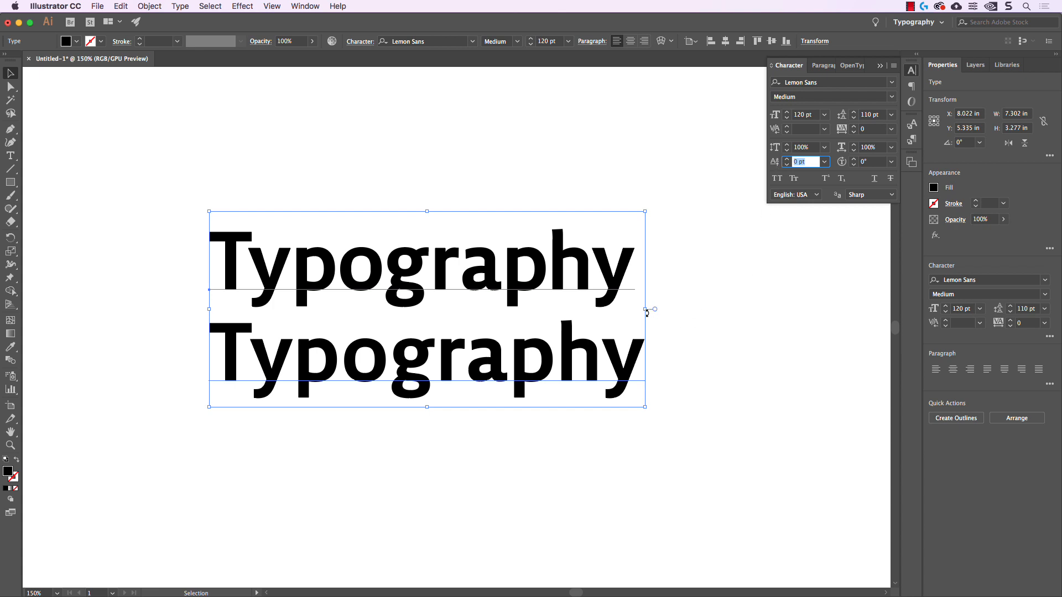
Stretch the text block to about 8.76 in wide by its side handle, reset its horizontal scale to 100%, and deselect it
drag(645, 308, 733, 311)
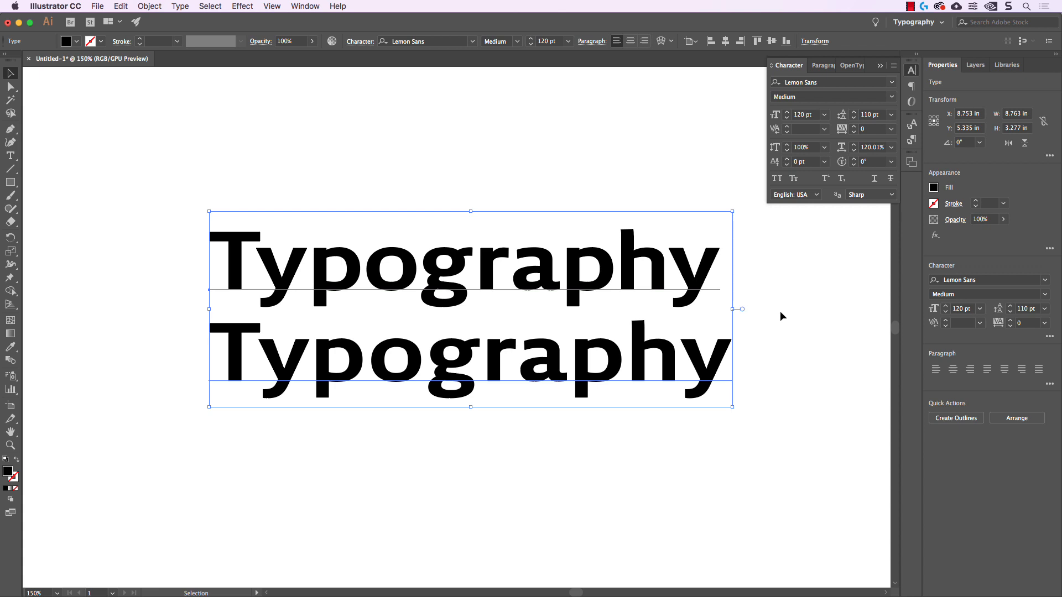
click(877, 148)
text(100%)
key(Return)
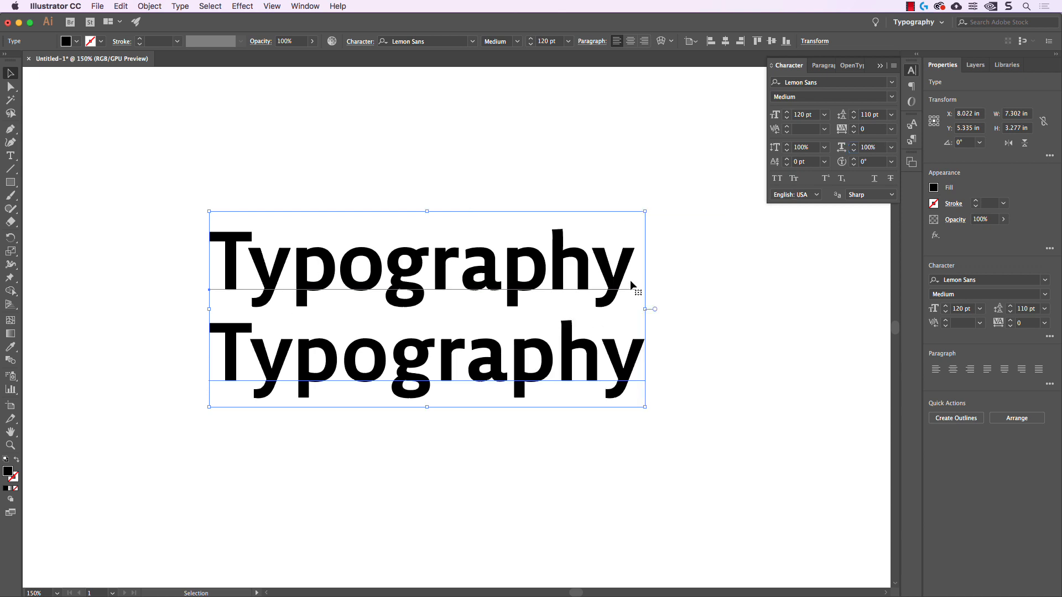
click(826, 214)
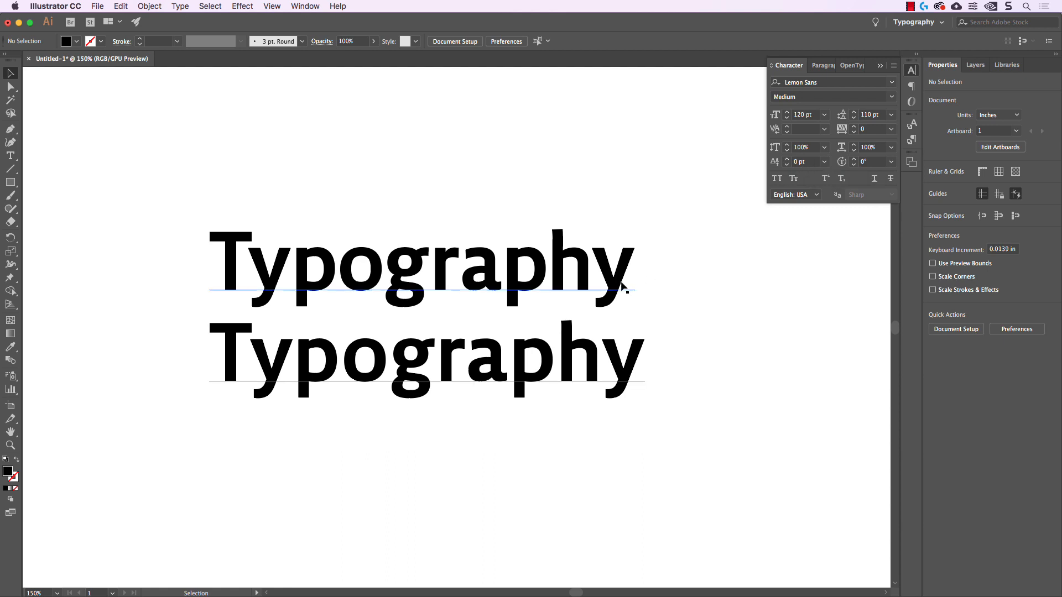
Raise the baseline shift of the upper line's last "y" to 20 pt
double_click(603, 266)
drag(599, 263, 614, 263)
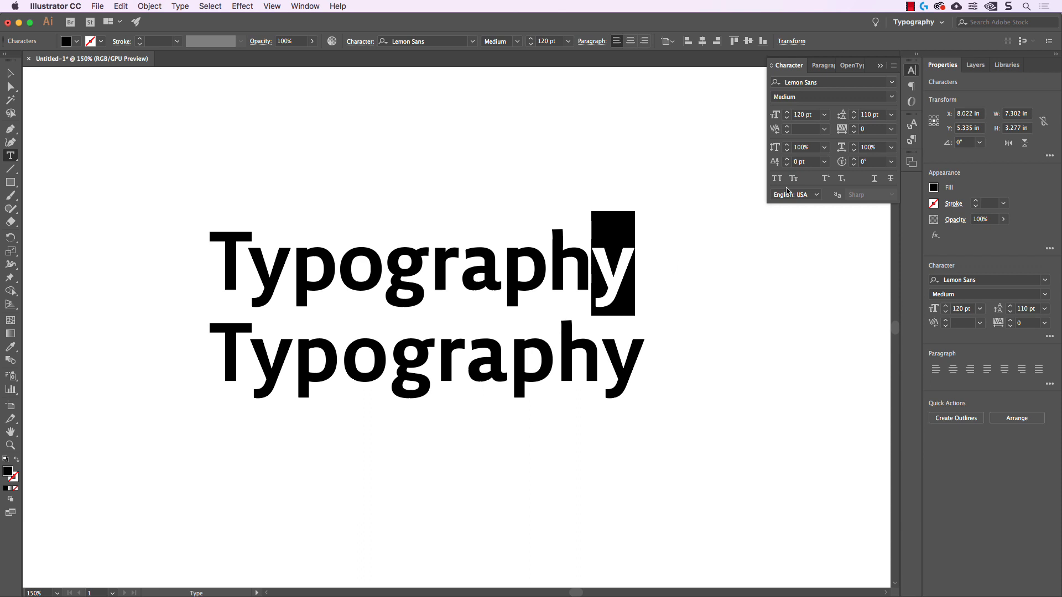
click(805, 161)
text(10)
key(Return)
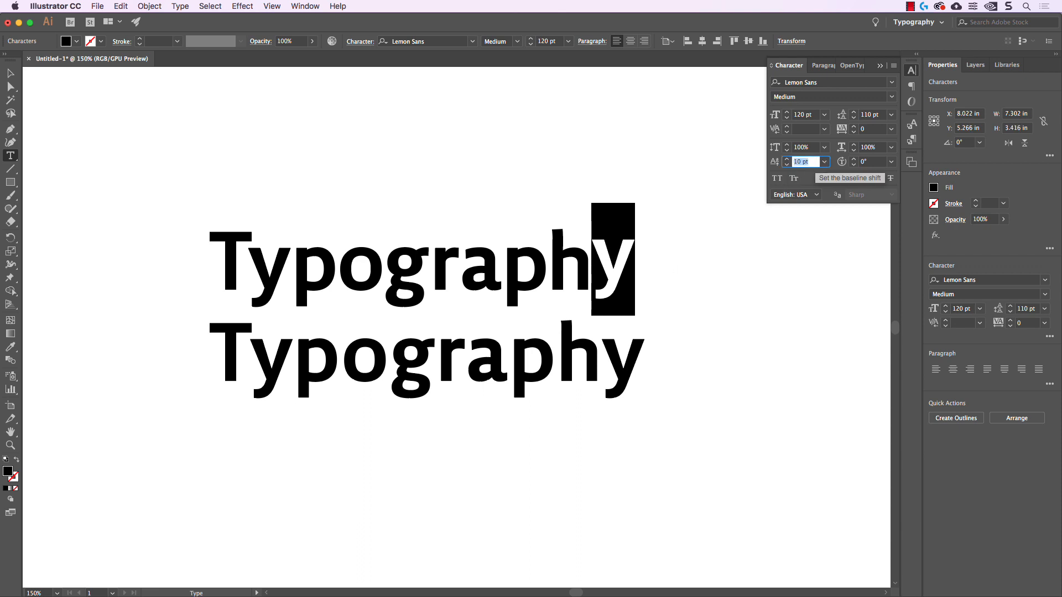
key(shift+Up)
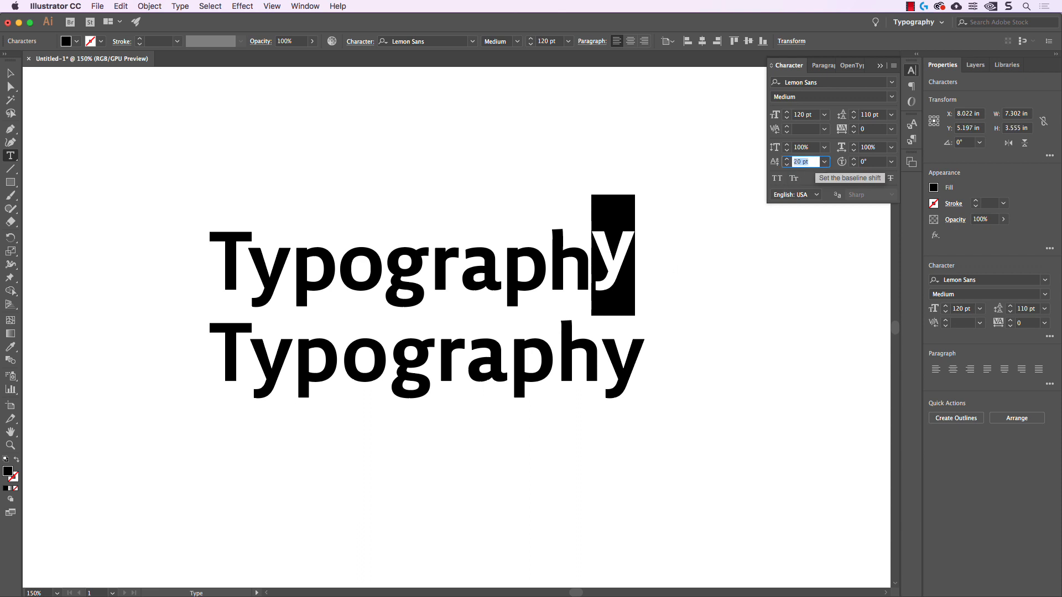
Lower the last "y" to a baseline shift of -20 pt, reset it to 0 pt, and leave text editing
key(shift+Down)
key(shift+Down)
key(shift+Down)
key(shift+Down)
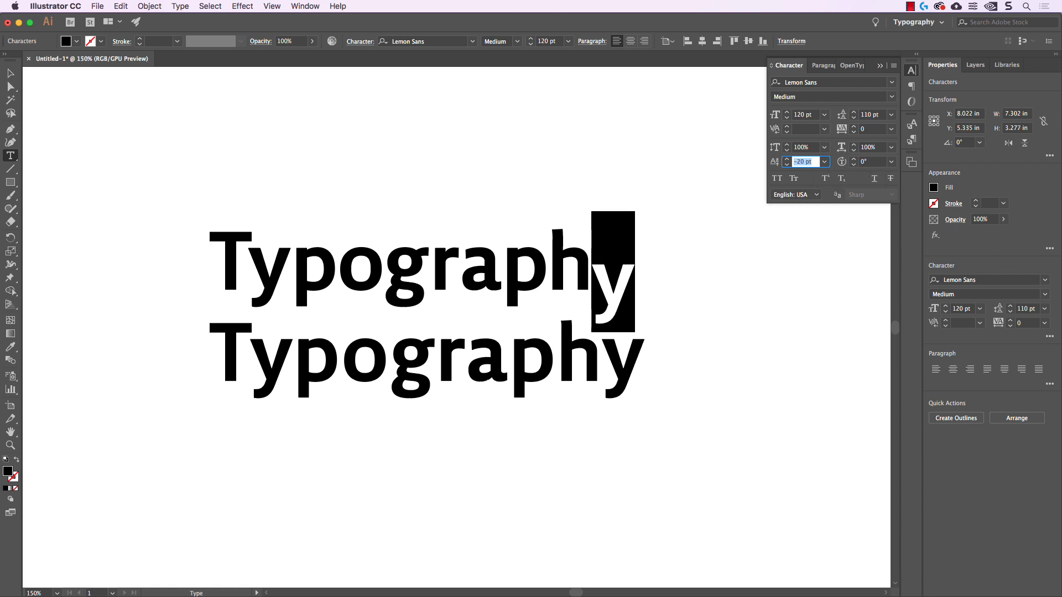
text(0)
key(Tab)
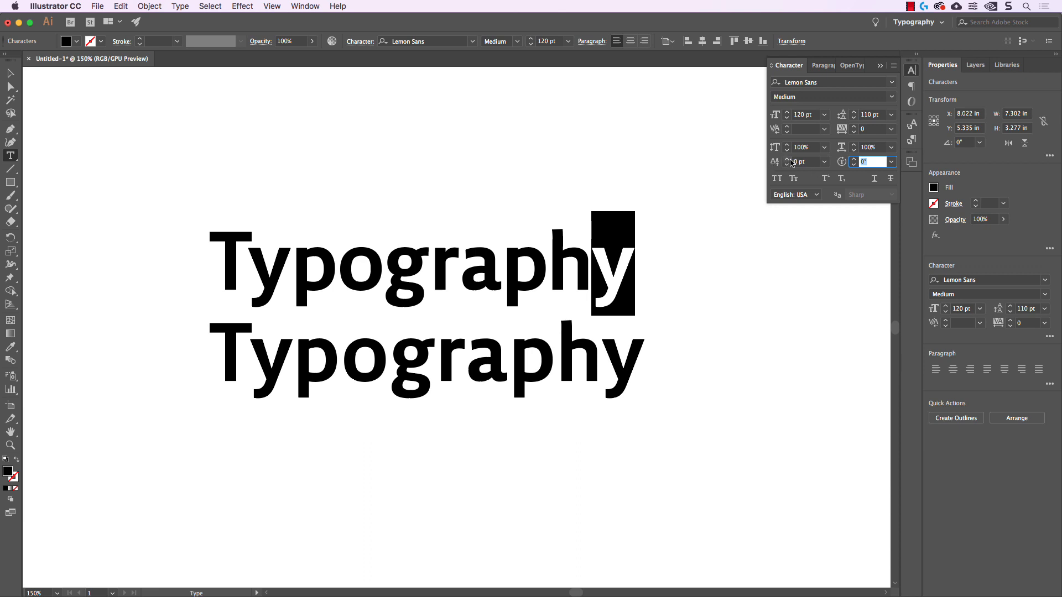
click(11, 73)
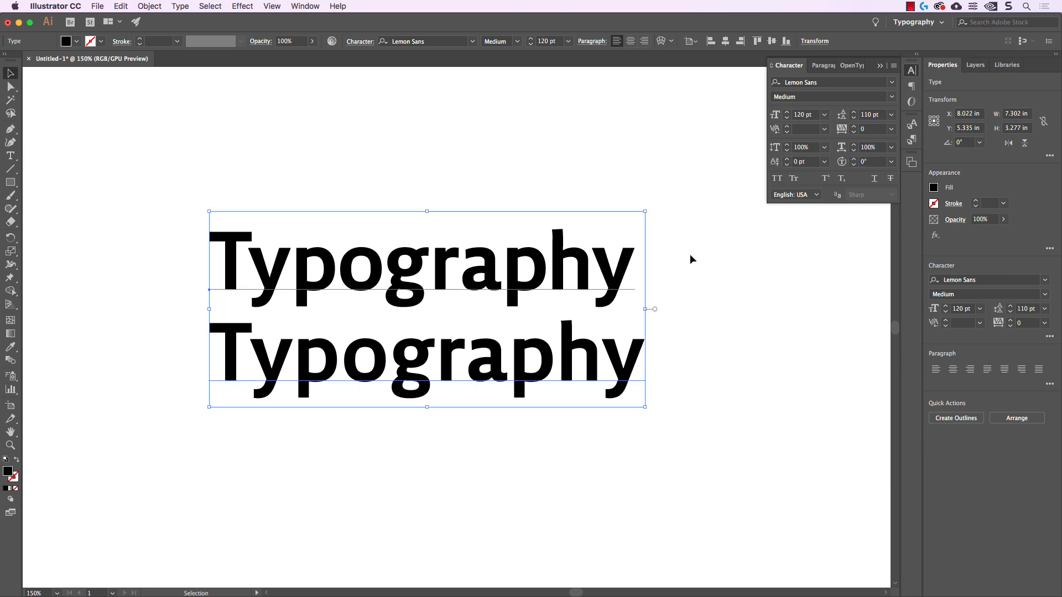
Select the whole text block and raise its baseline shift to 30 pt in increments of 10
click(703, 276)
key(super+a)
click(806, 162)
key(shift+Up)
key(shift+Up)
key(shift+Up)
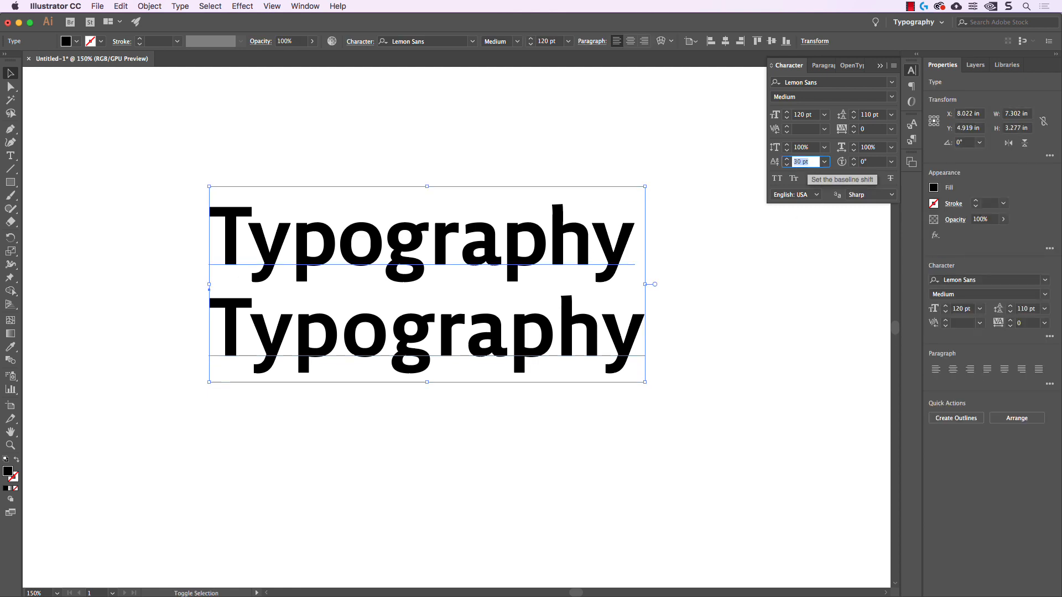
Return the baseline shift of both lines to 0 pt
key(shift+Down)
key(shift+Down)
key(shift+Down)
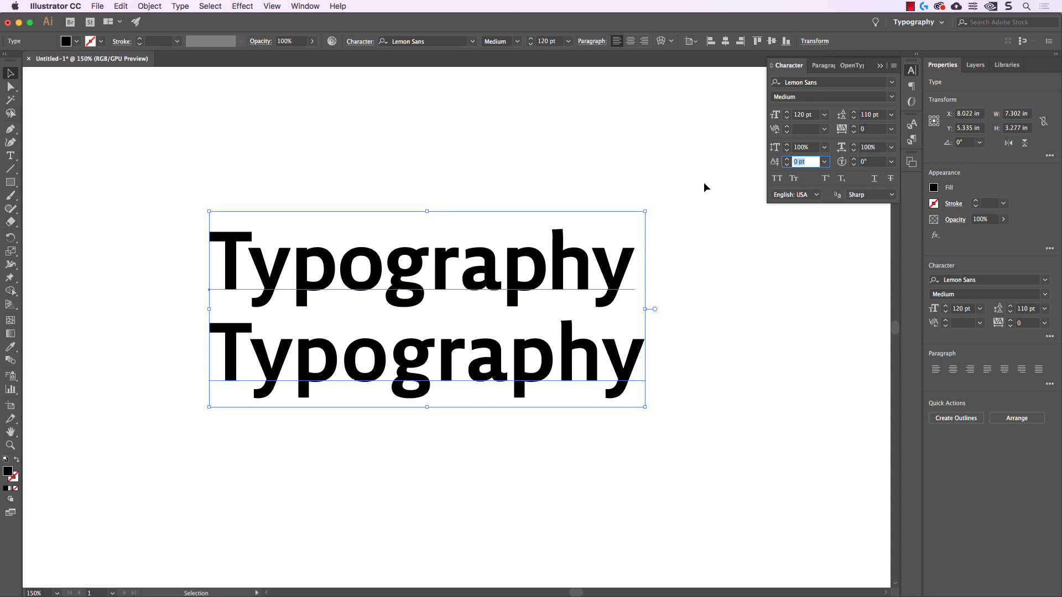
Move the text block straight up on the artboard and undo the move
click(633, 237)
drag(610, 240, 611, 218)
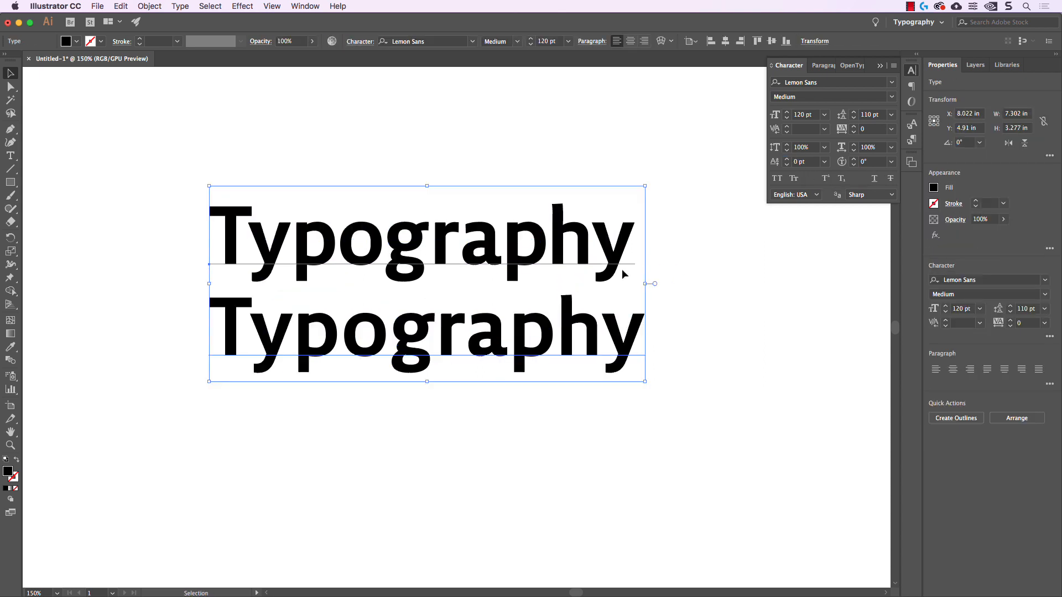
key(t)
key(super+z)
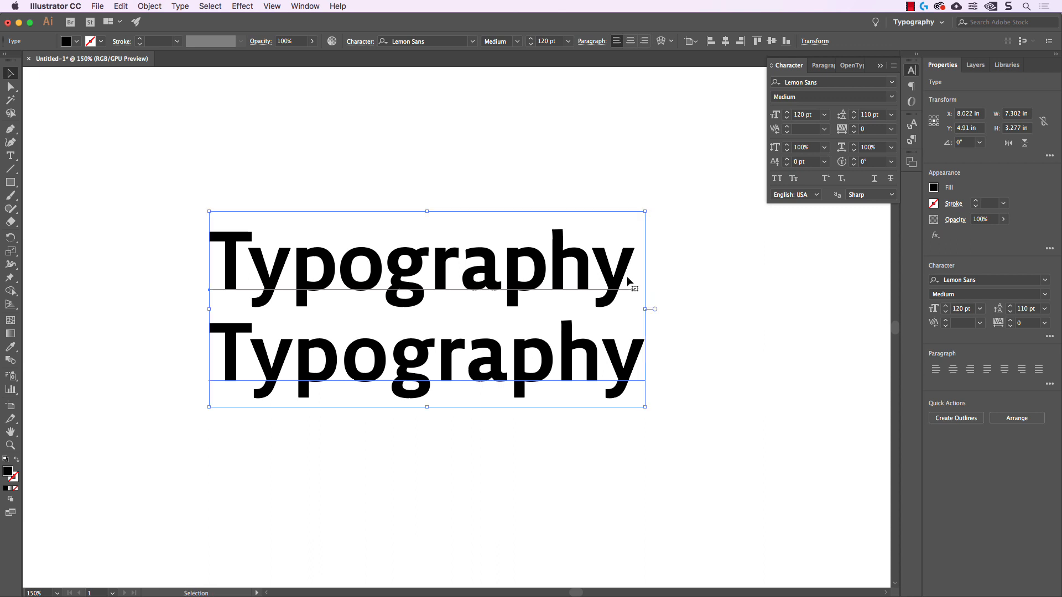
Set the character rotation of the upper line's last "y" to 30°
click(595, 263)
drag(596, 263, 636, 265)
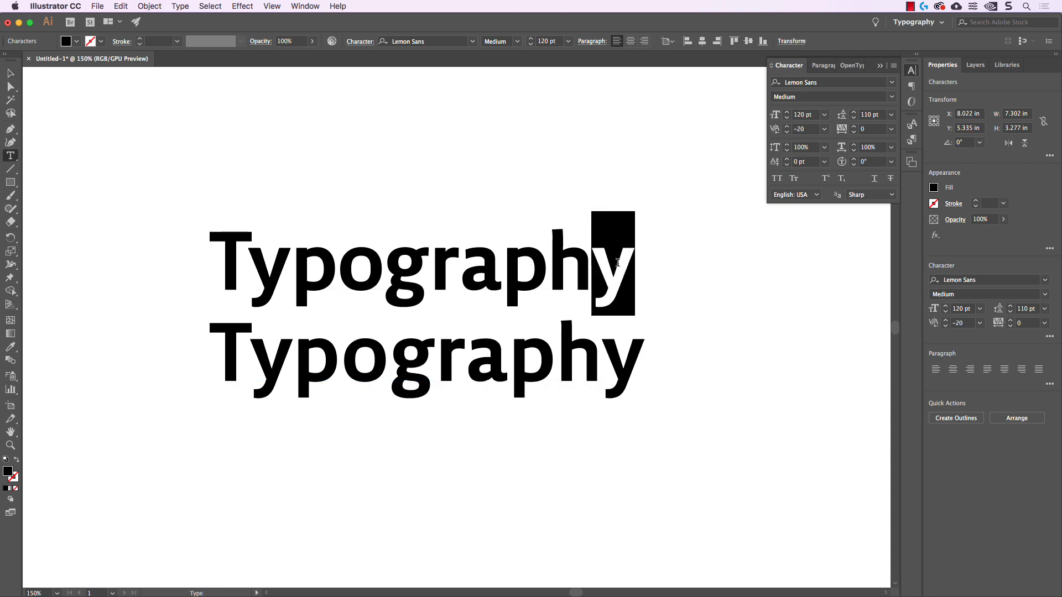
click(867, 161)
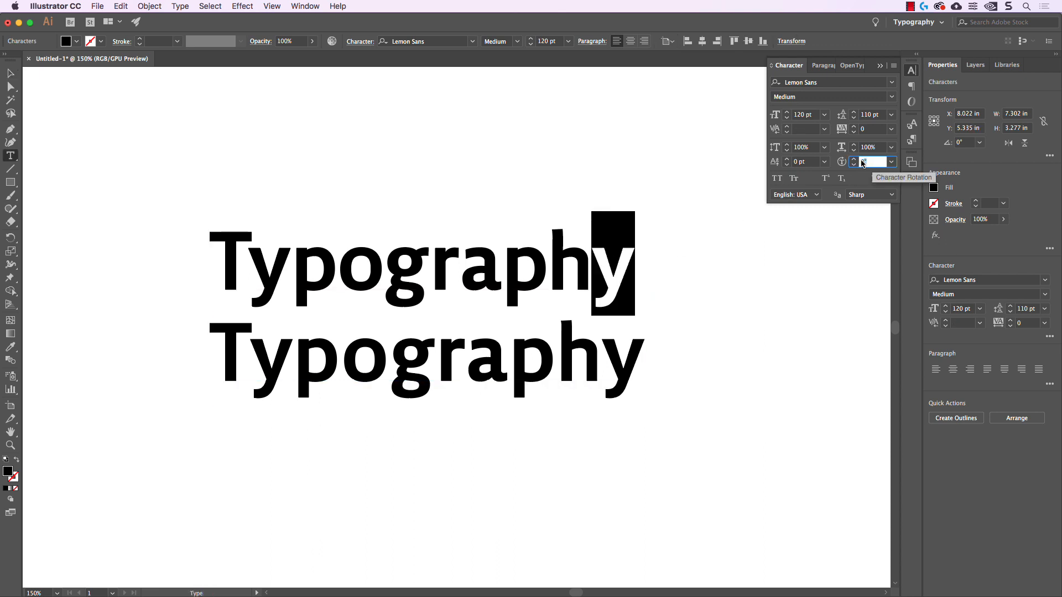
text(10)
key(Return)
key(shift+Up)
key(shift+Up)
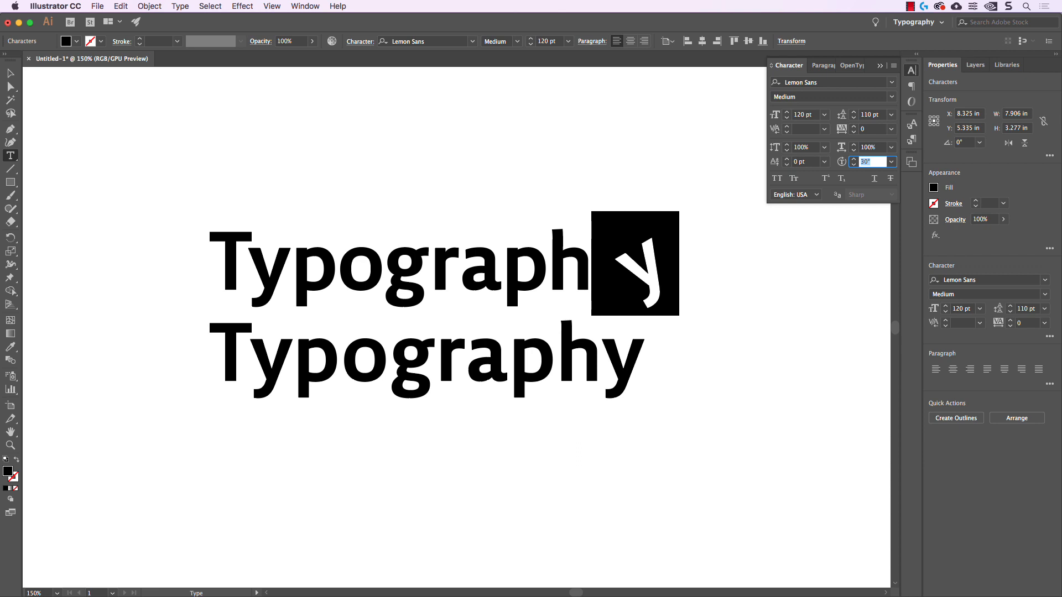
Return the character rotation of the last "y" to 0°
key(shift+Down)
key(shift+Down)
key(shift+Down)
Leave text editing and apply All Caps to both lines of the text block
key(Escape)
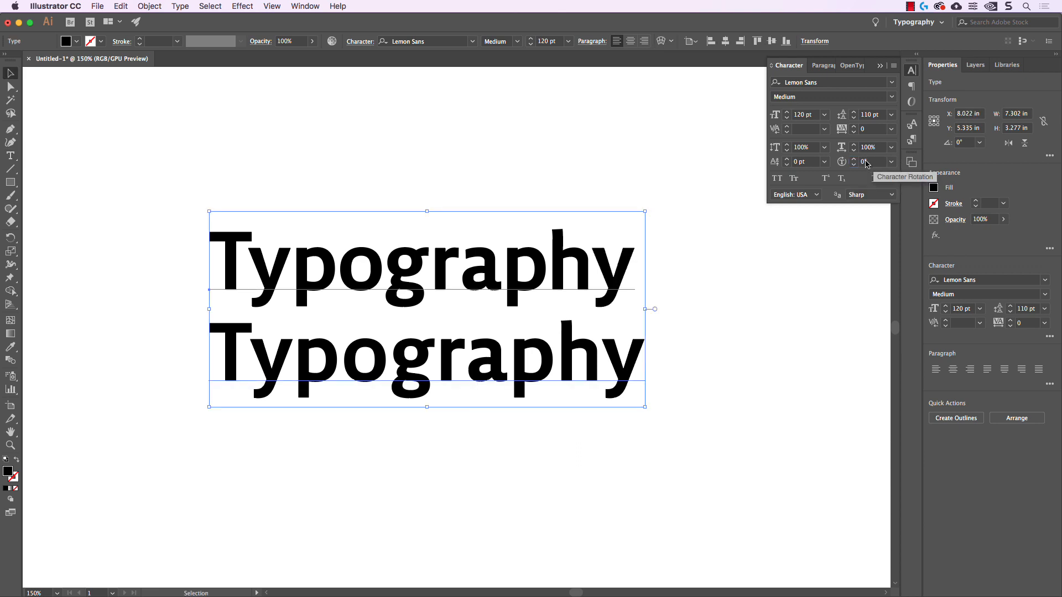
click(777, 179)
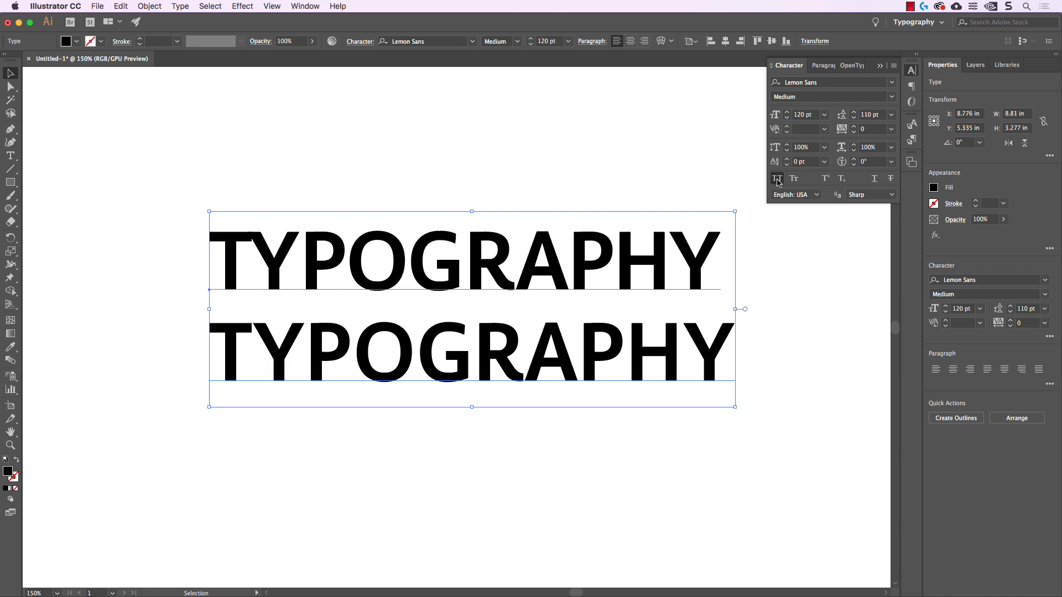
Turn off All Caps for both lines of the text block
click(777, 178)
click(777, 180)
click(778, 180)
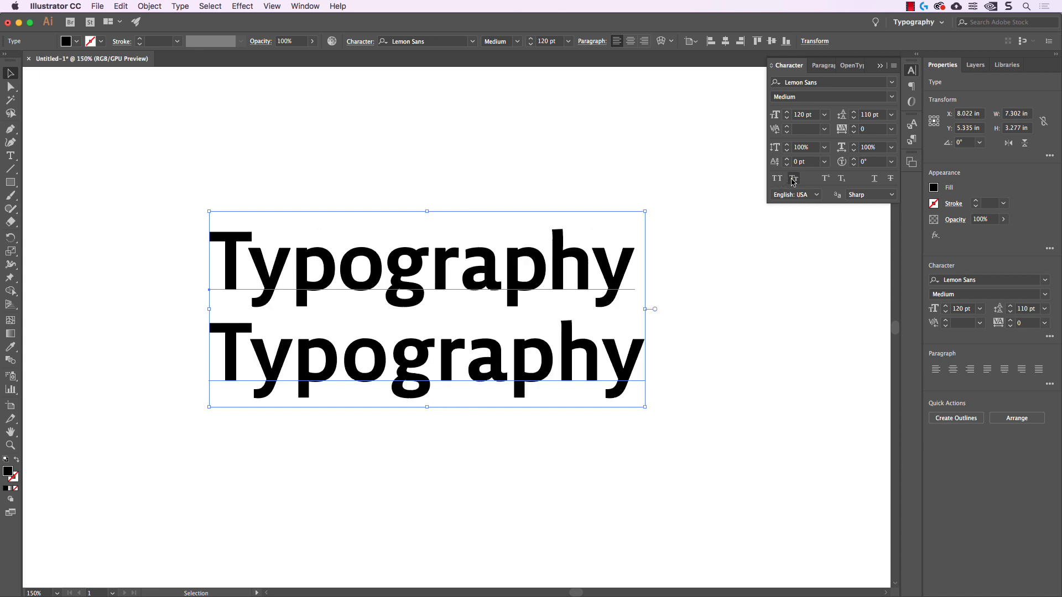
Try Small Caps on both lines of the text block, and restore the regular case
click(794, 179)
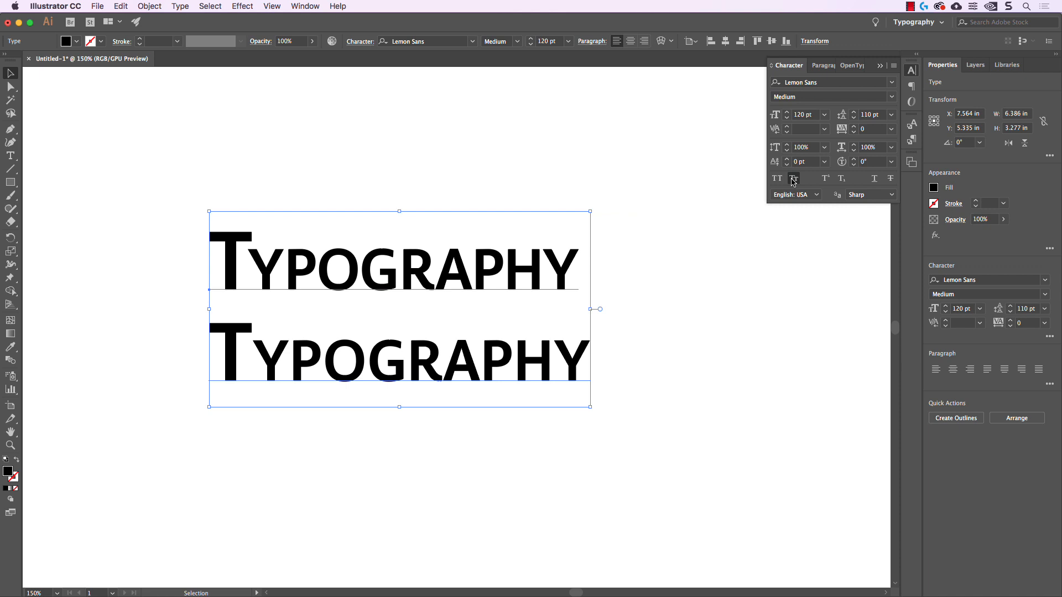
click(793, 179)
click(794, 179)
click(793, 179)
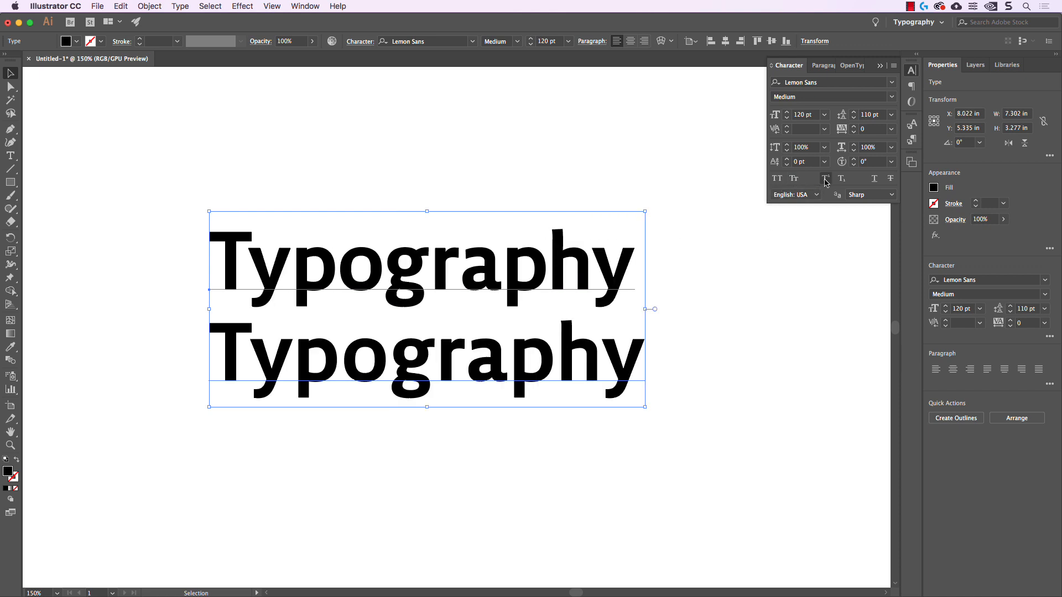
Try Superscript and Subscript in turn on the upper line's last "y", removing each one
double_click(595, 260)
drag(596, 260, 645, 257)
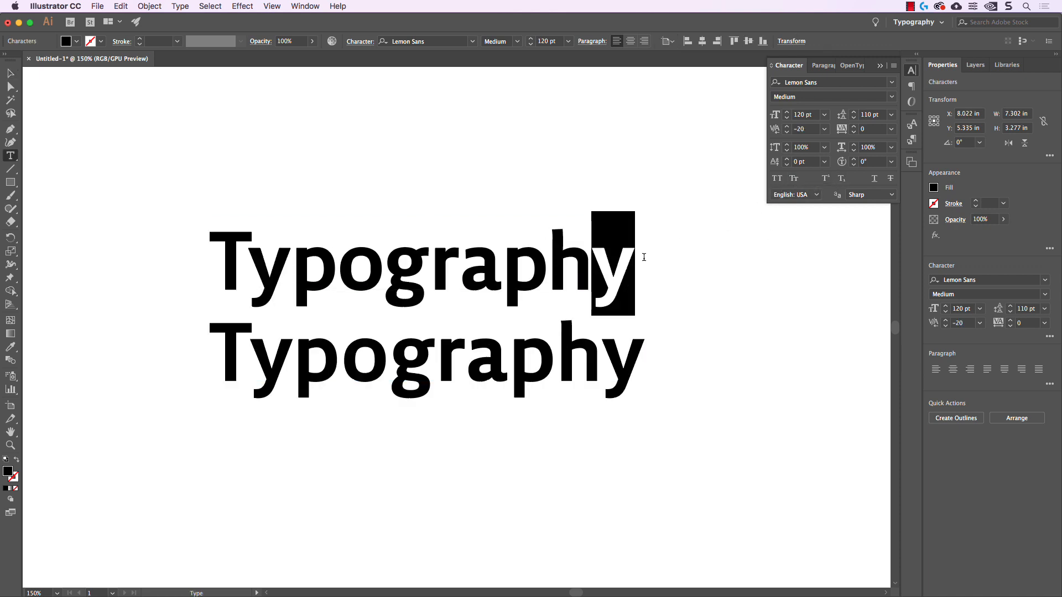
click(826, 179)
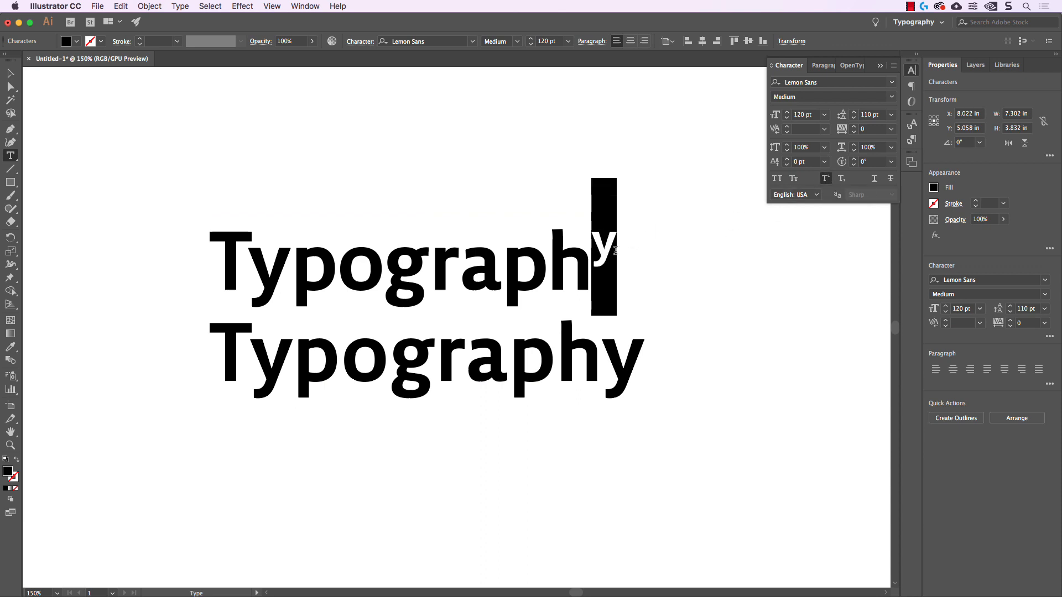
click(826, 178)
click(840, 179)
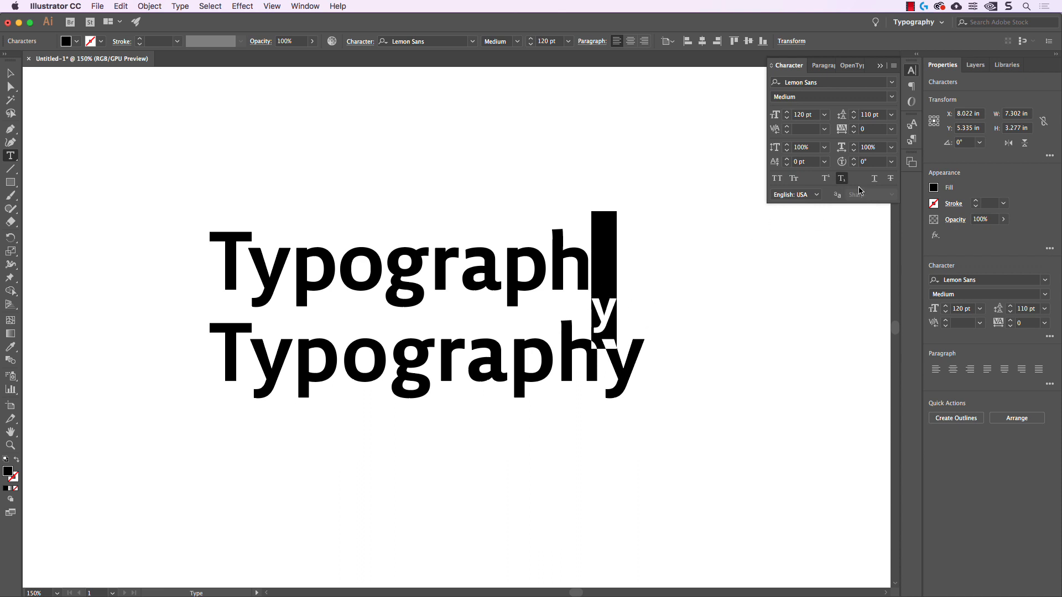
click(841, 179)
Try Underline on the upper line's last "y", and replace it with Strikethrough
click(875, 180)
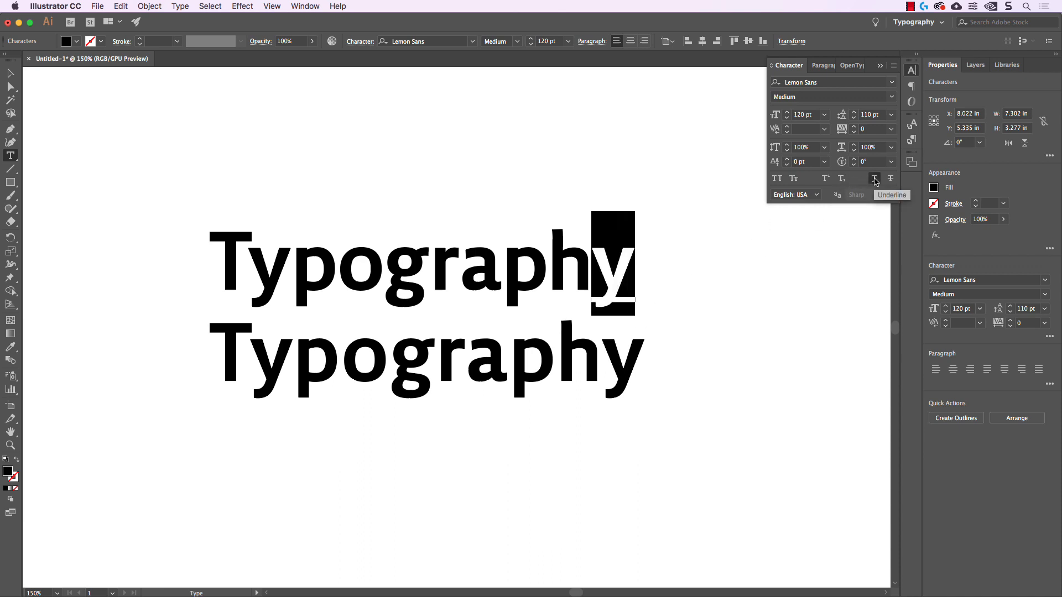
click(875, 180)
click(890, 179)
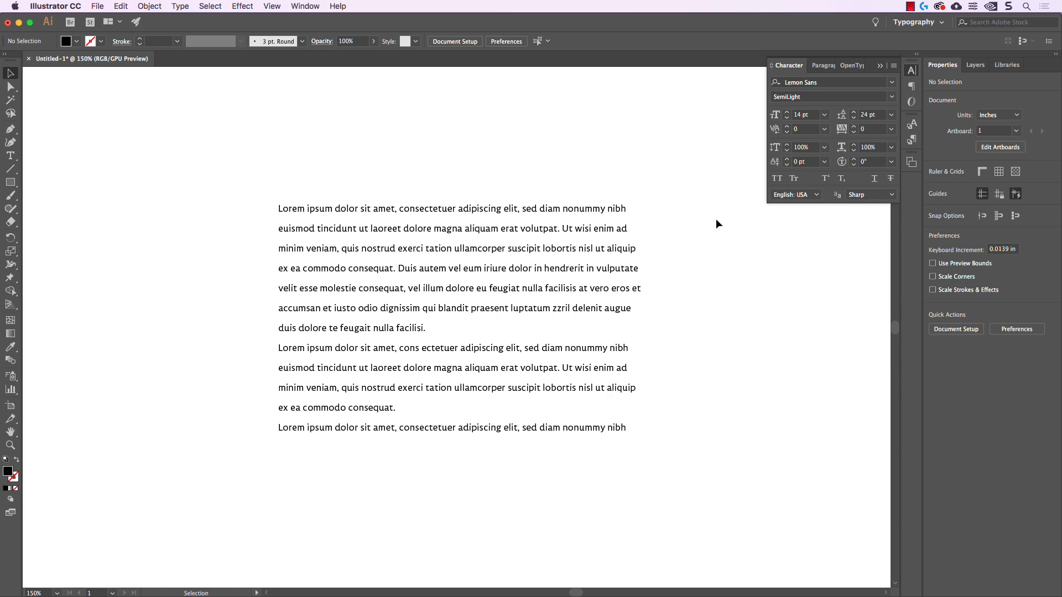
Select the lorem ipsum text block and bring up its paragraph formatting options
click(604, 216)
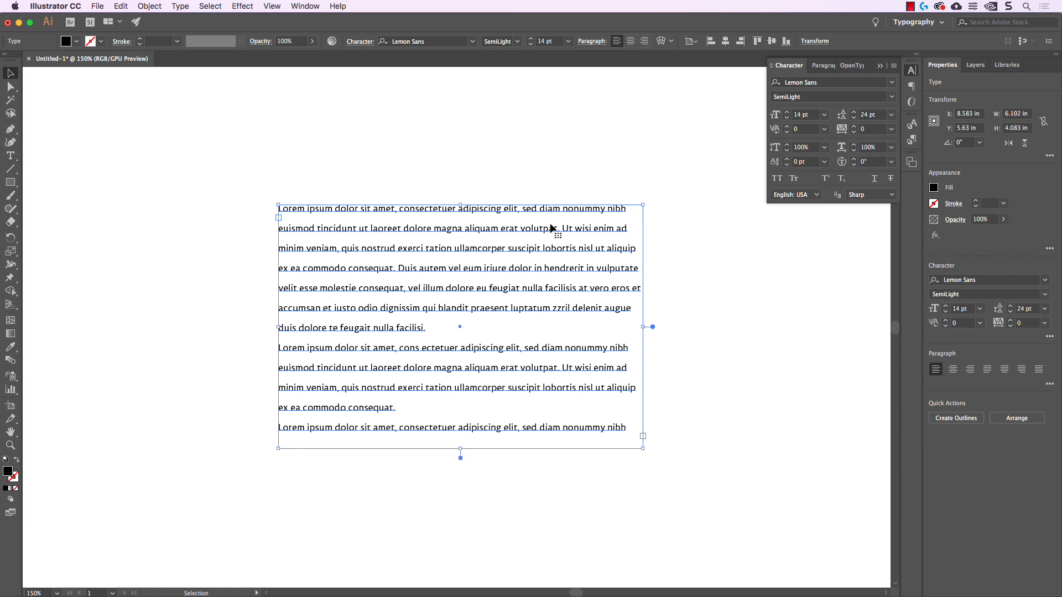
click(912, 86)
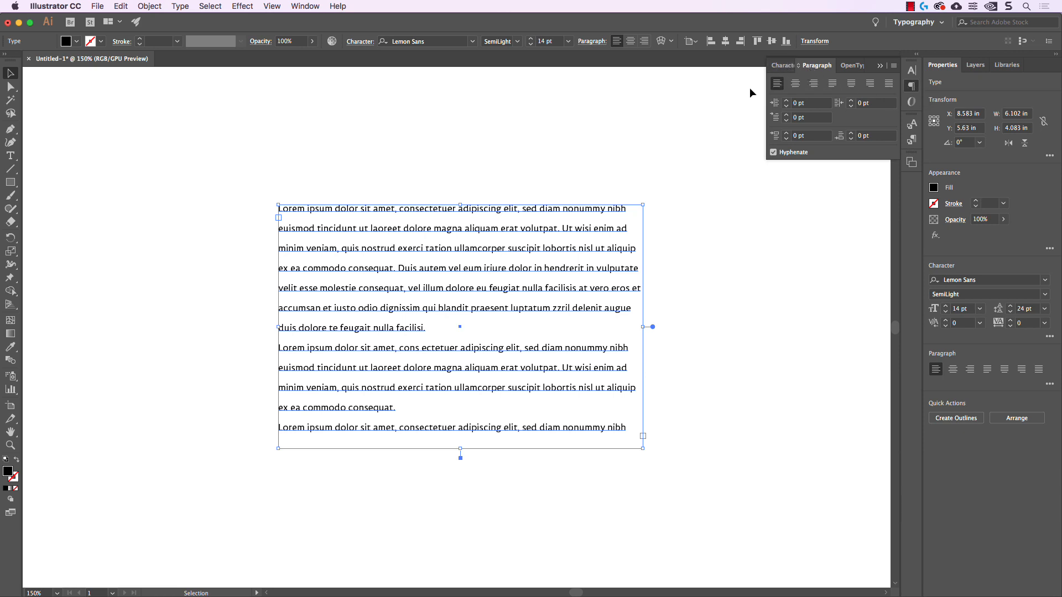
click(307, 7)
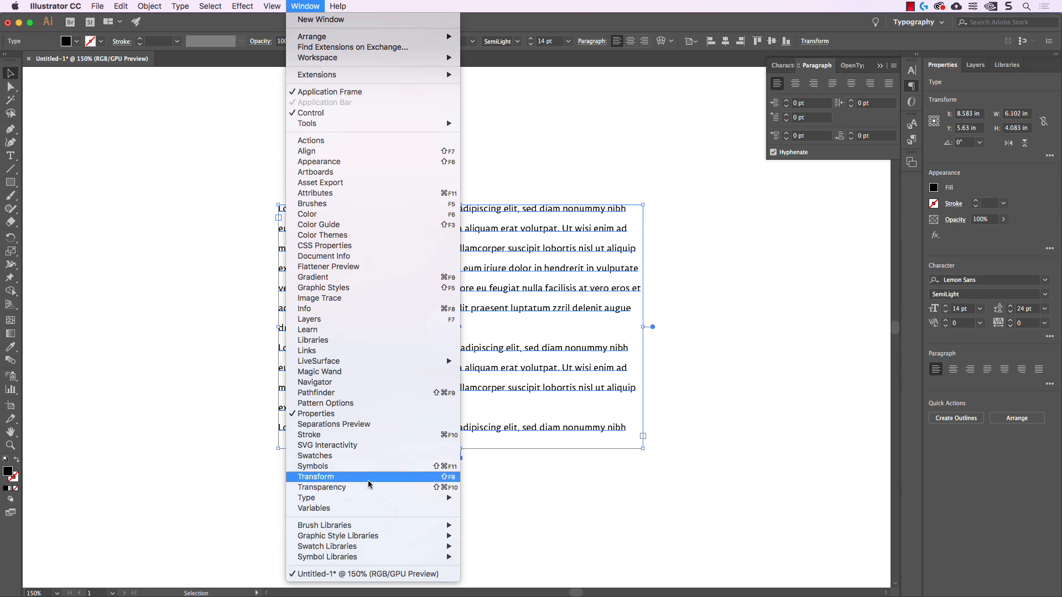
mouse_move(377, 499)
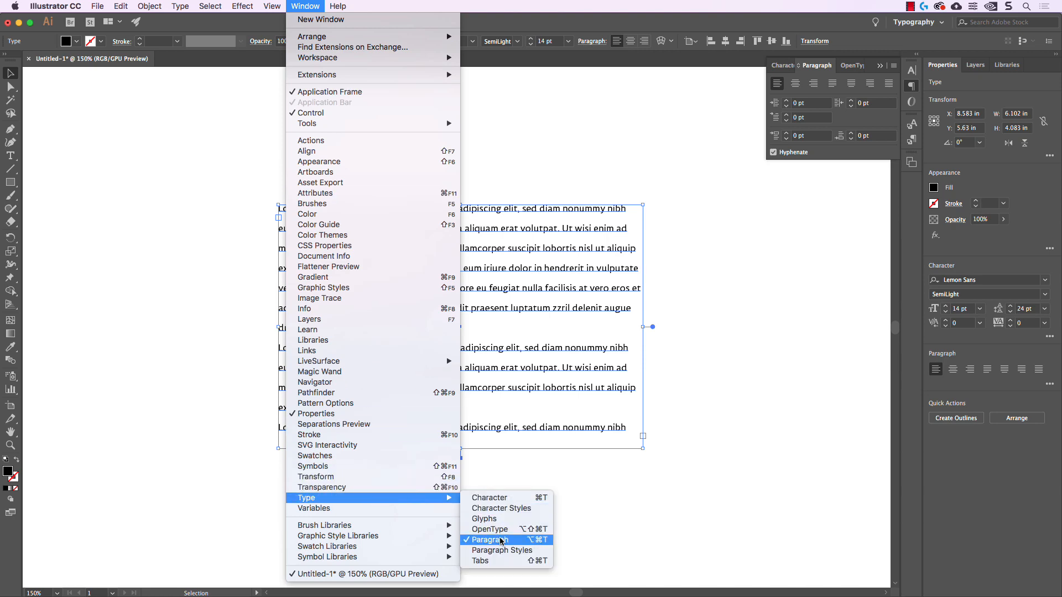
click(766, 466)
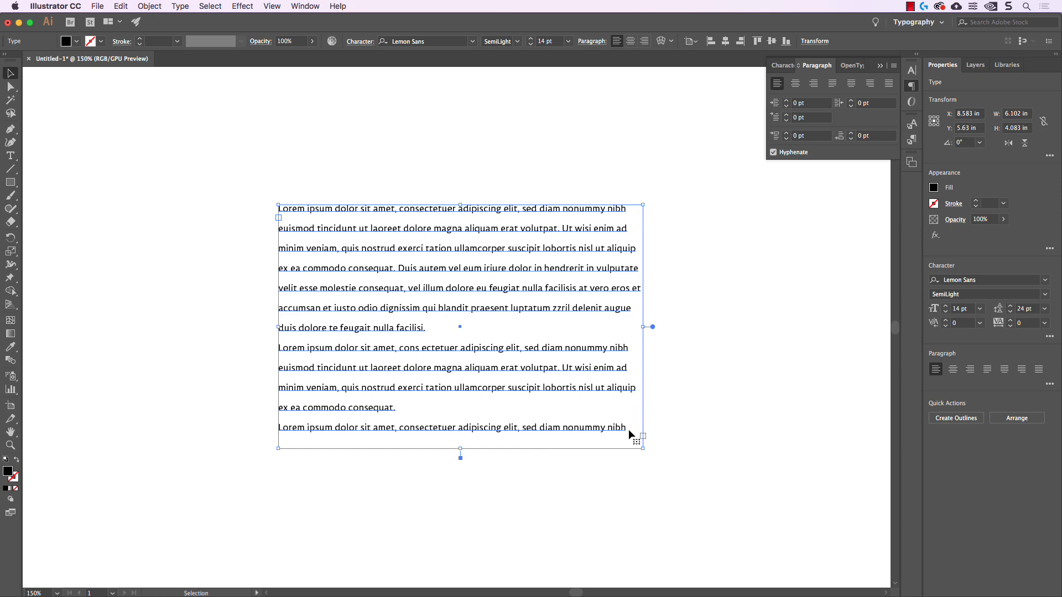
Try right alignment and centre alignment on the lorem ipsum text block
click(814, 84)
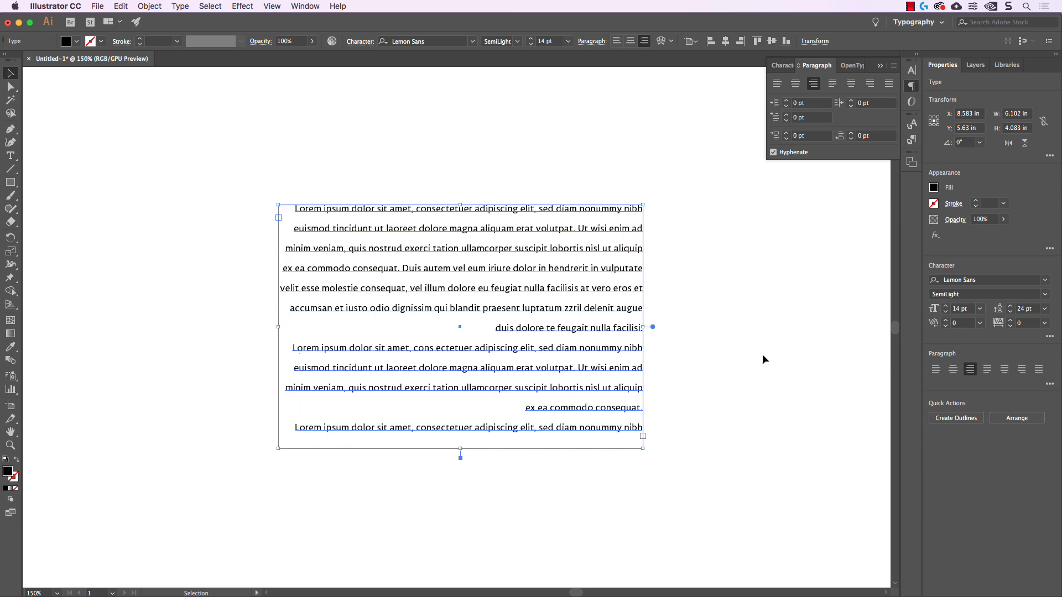
click(797, 84)
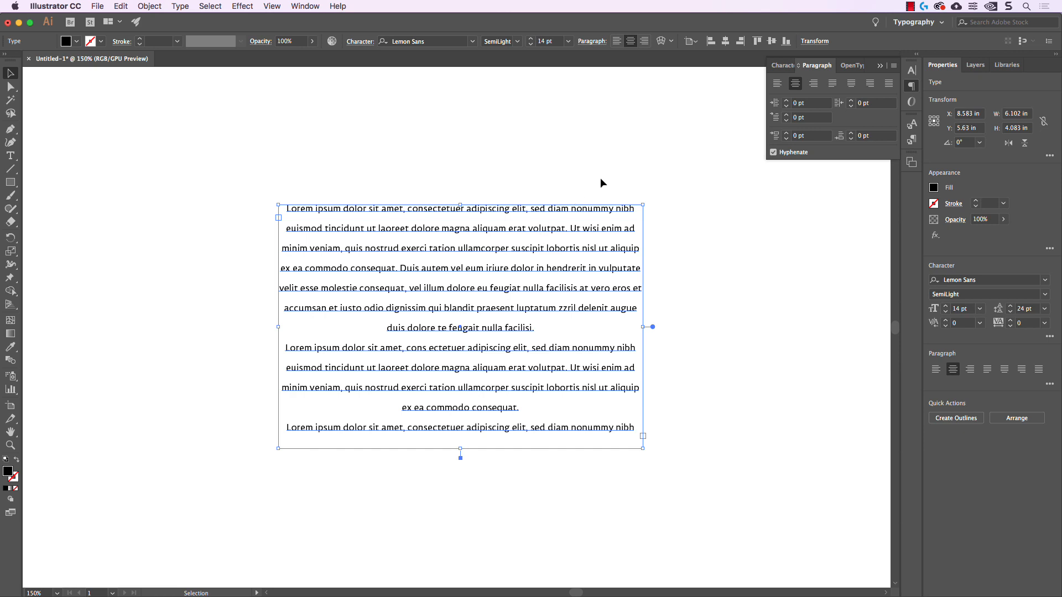
Justify the lorem ipsum text with the last lines aligned left, and return it to left alignment
click(832, 83)
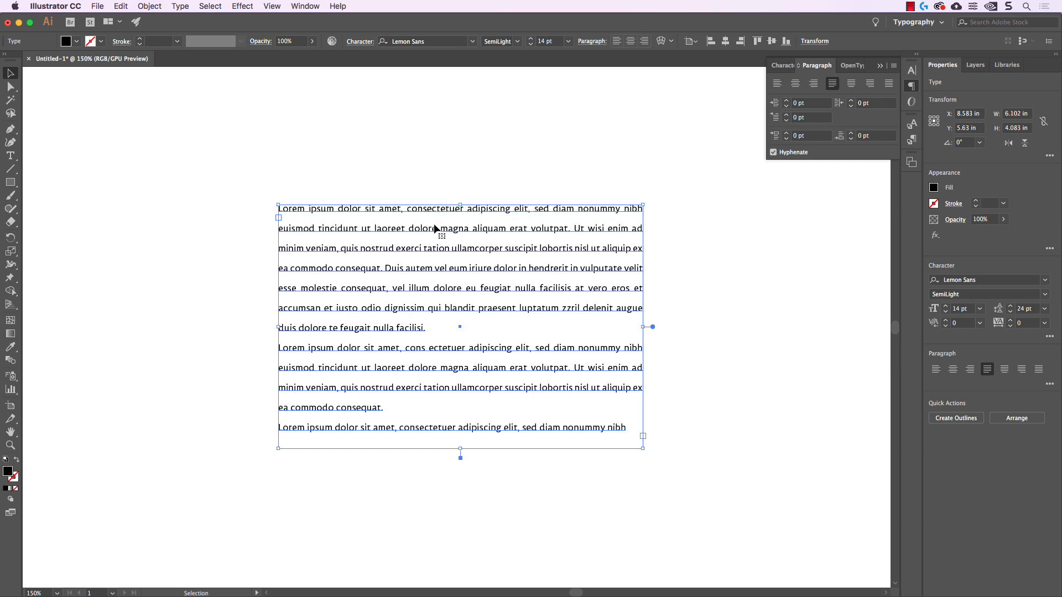
click(699, 302)
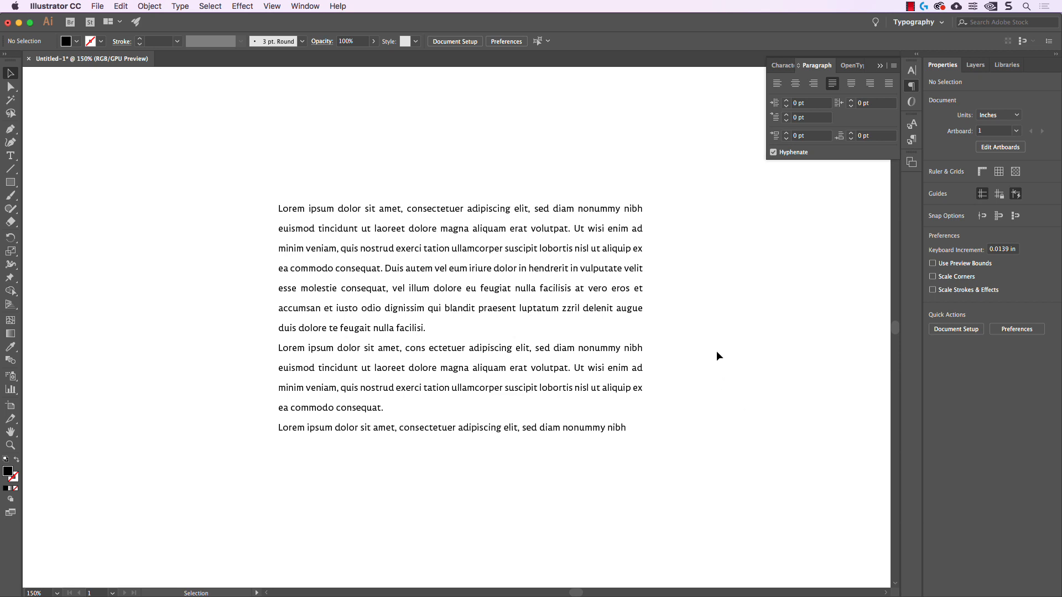
click(636, 242)
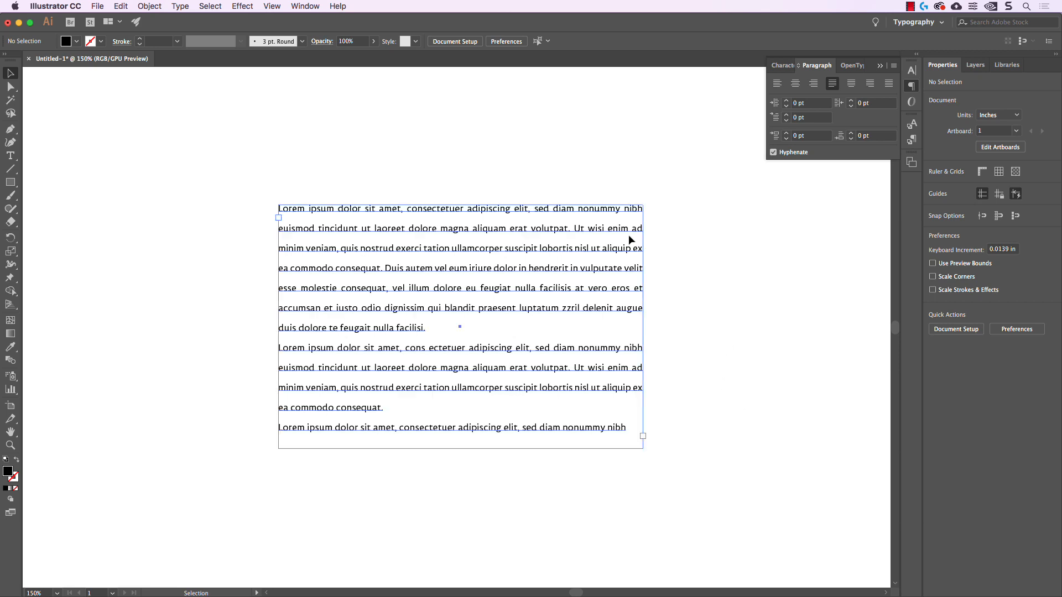
key(super+shift+l)
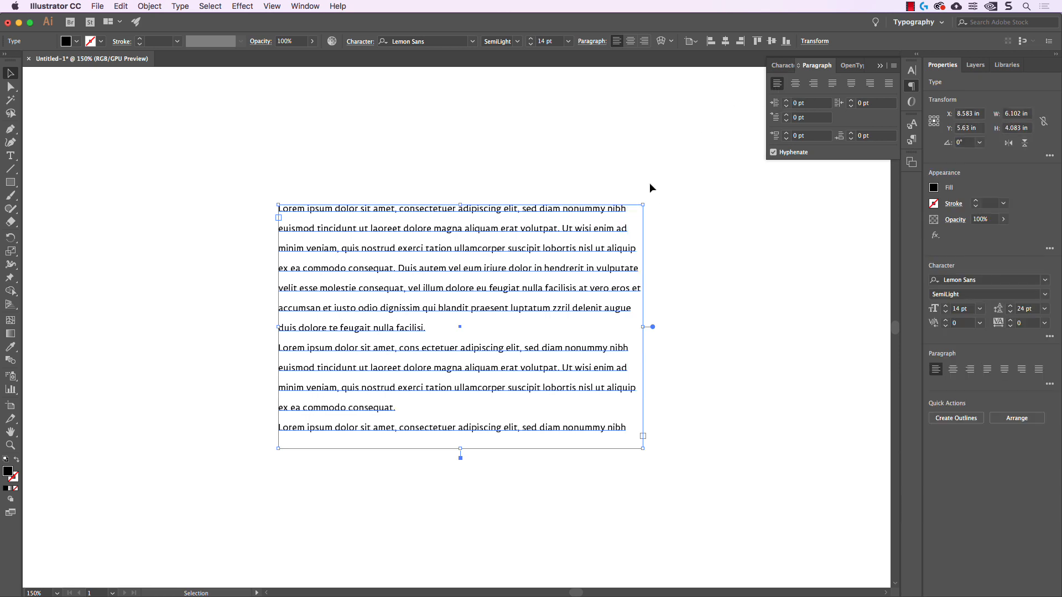
Try a left indent of 30 pt on the lorem ipsum text and reset it to 0 pt
click(813, 103)
key(shift+Up)
key(shift+Up)
key(shift+Up)
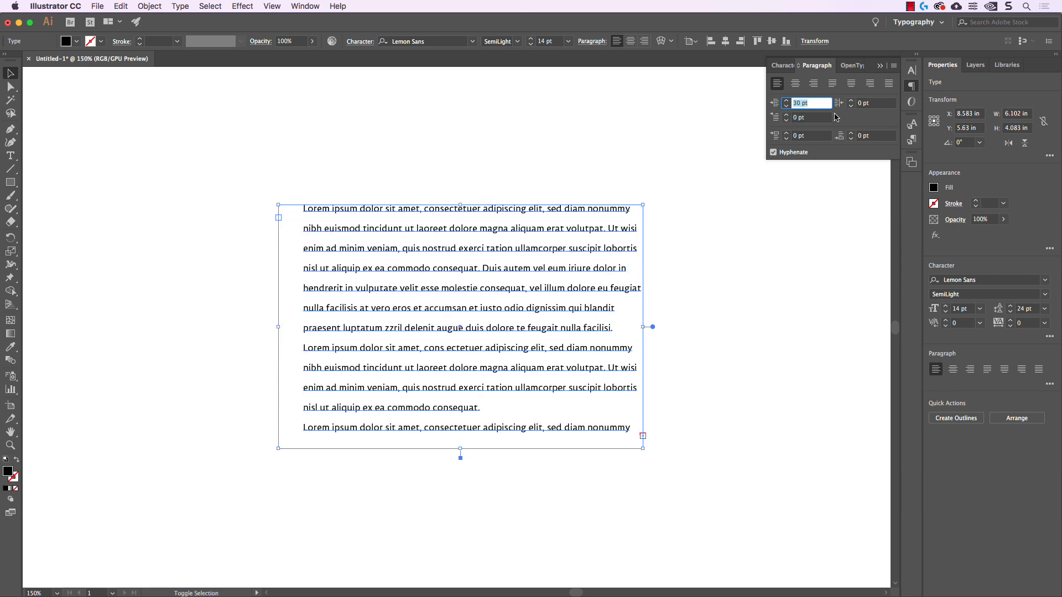
key(shift+Down)
key(shift+Down)
key(shift+Down)
Try a right indent of up to 80 pt on the lorem ipsum text and reset it to 0 pt
click(874, 104)
key(shift+Up)
key(shift+Up)
key(shift+Up)
key(shift+Up)
key(shift+Up)
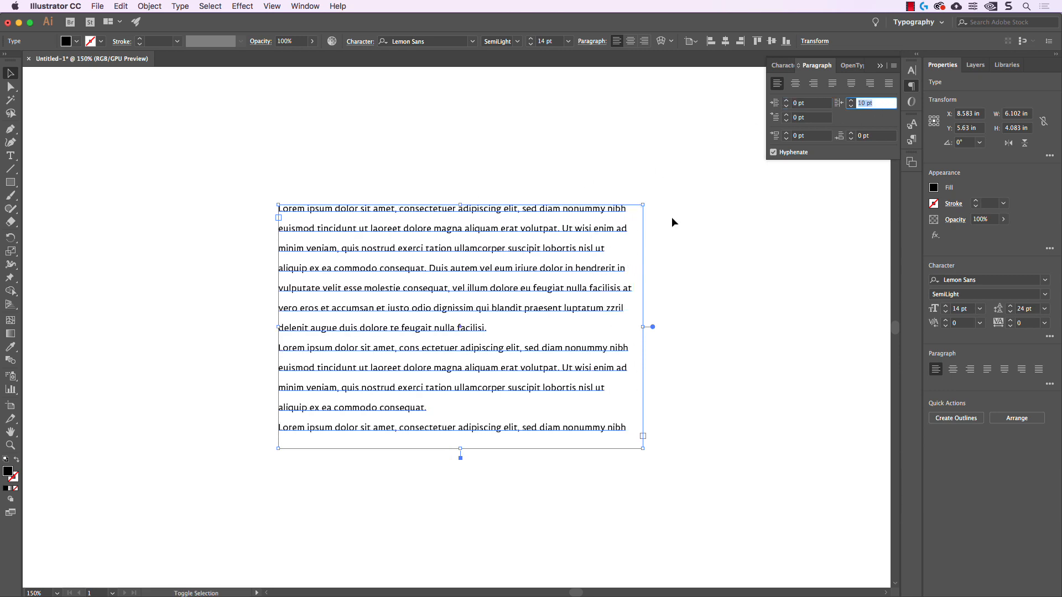
key(shift+Up)
key(shift+Up)
key(shift+Up)
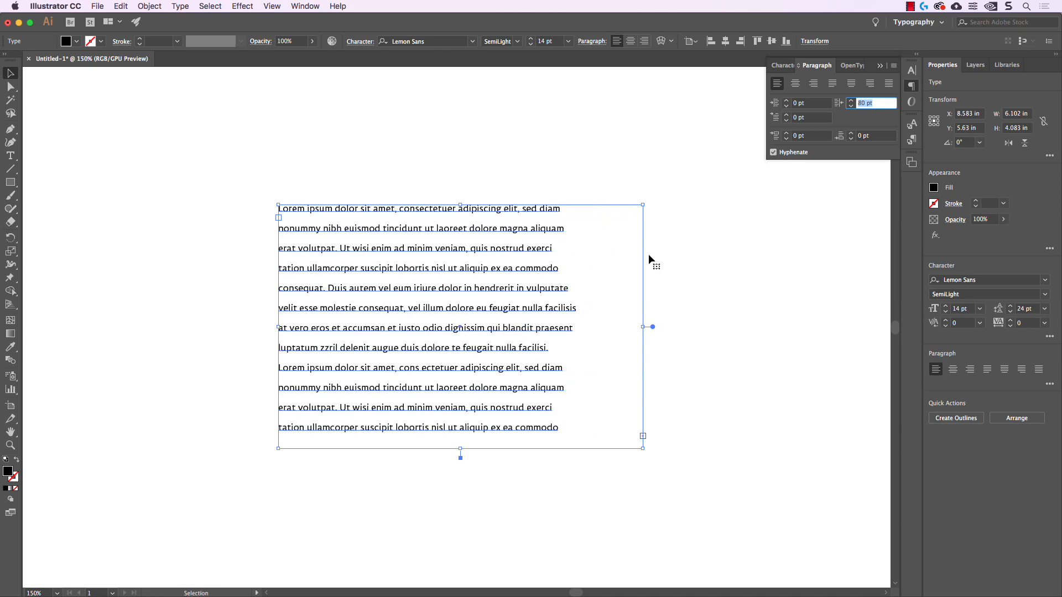
key(shift+Down)
key(shift+Down)
key(shift+Down)
key(shift+Down)
key(shift+Down)
key(shift+Down)
key(shift+Down)
key(shift+Down)
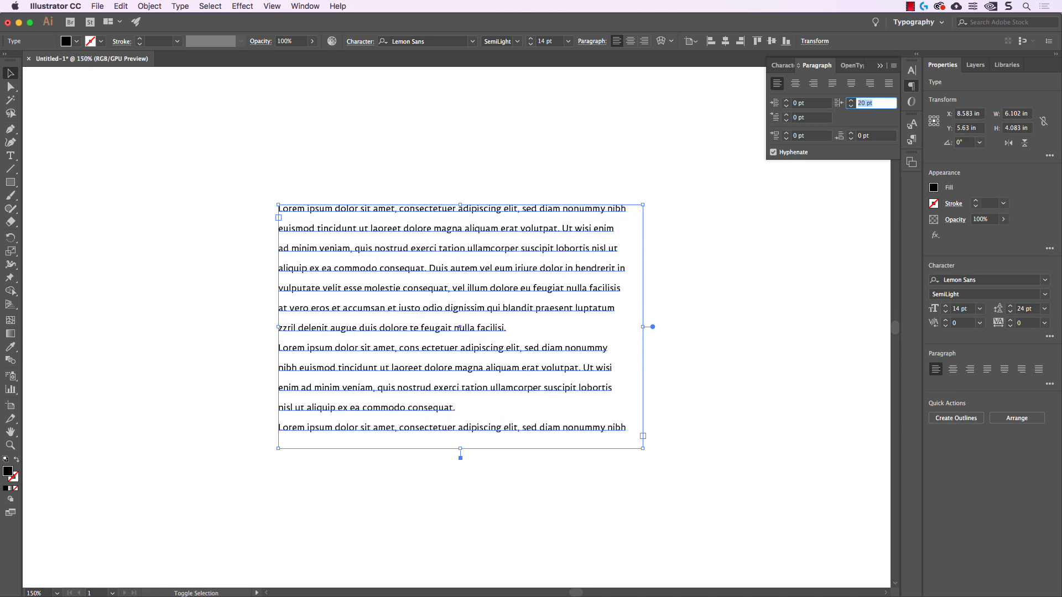
Try a first-line indent of 30 pt on the lorem ipsum paragraphs and reset it to 0 pt
click(807, 118)
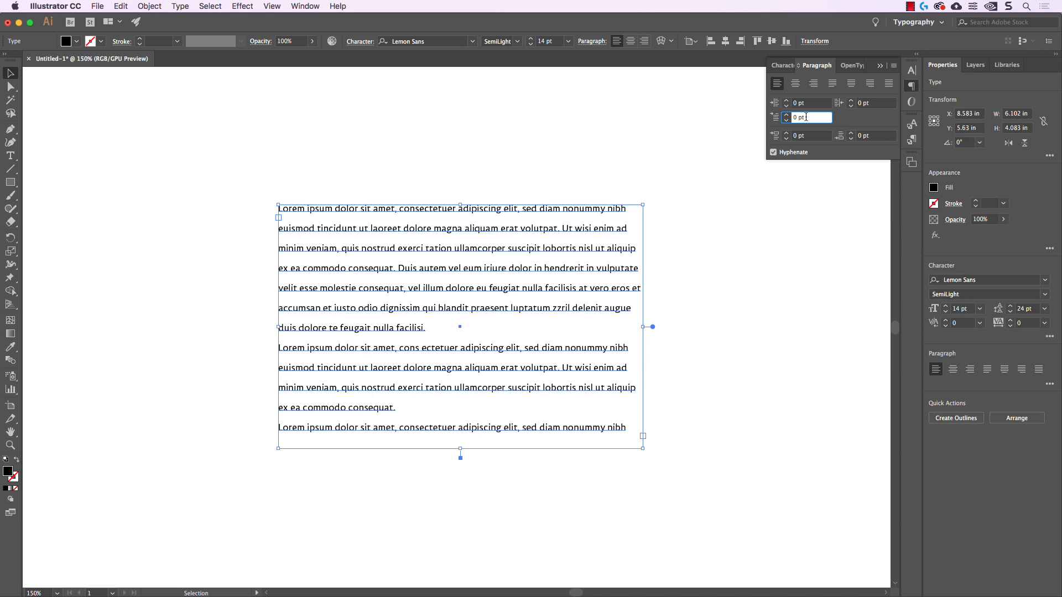
key(shift+Up)
key(shift+Up)
key(shift+Up)
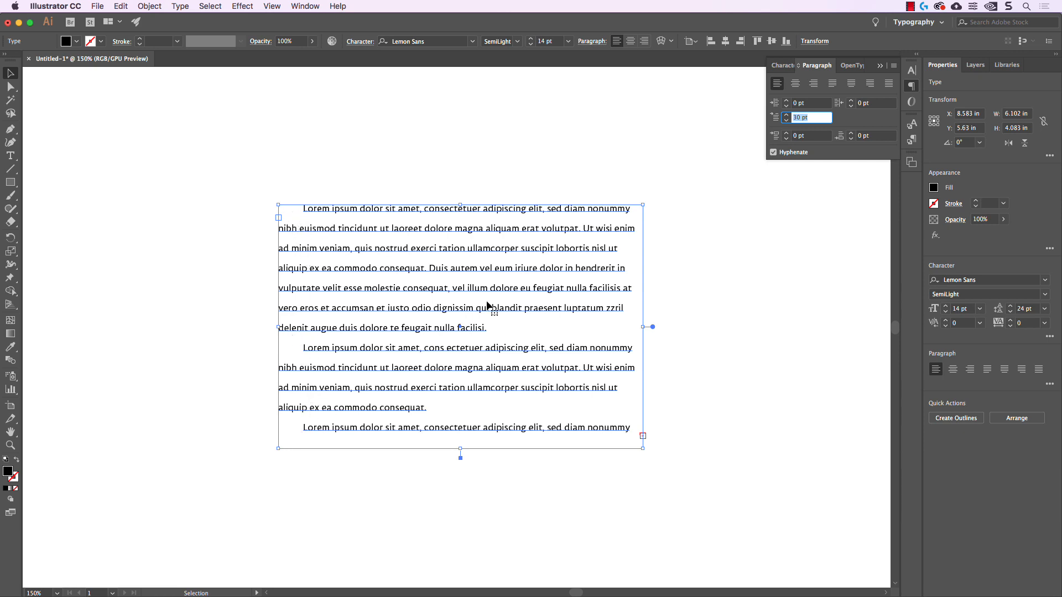
text(0)
key(Return)
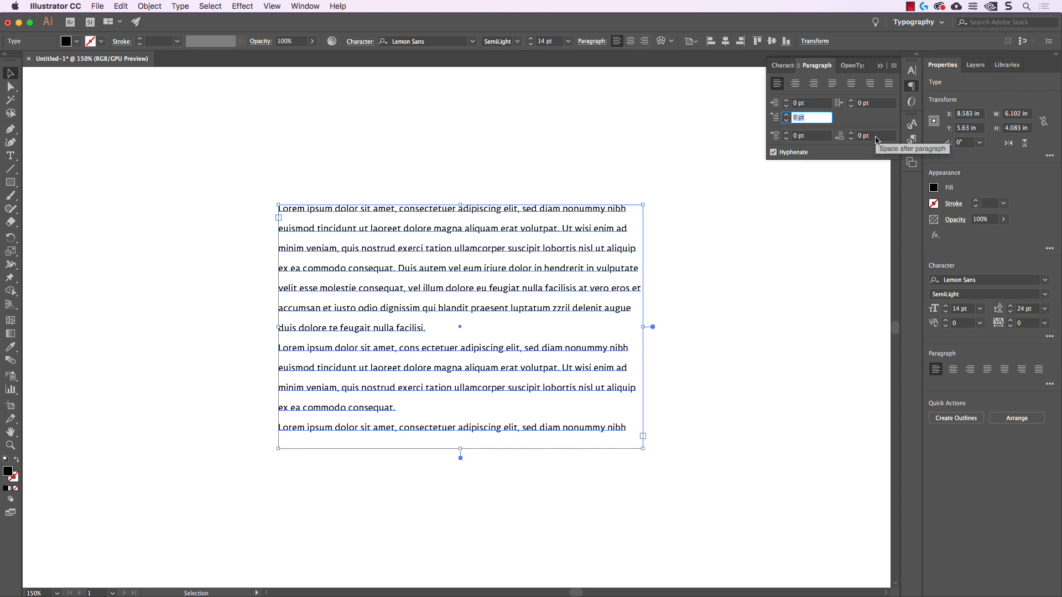
Set the space before the lorem ipsum paragraphs to 20 pt, and undo the change
click(811, 139)
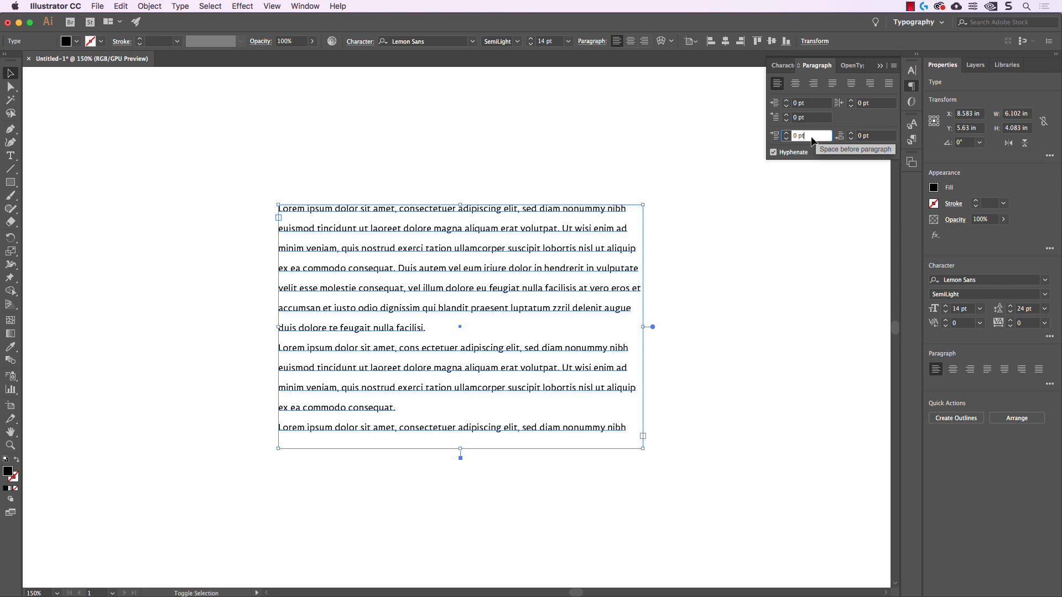
key(shift+Up)
key(shift+Up)
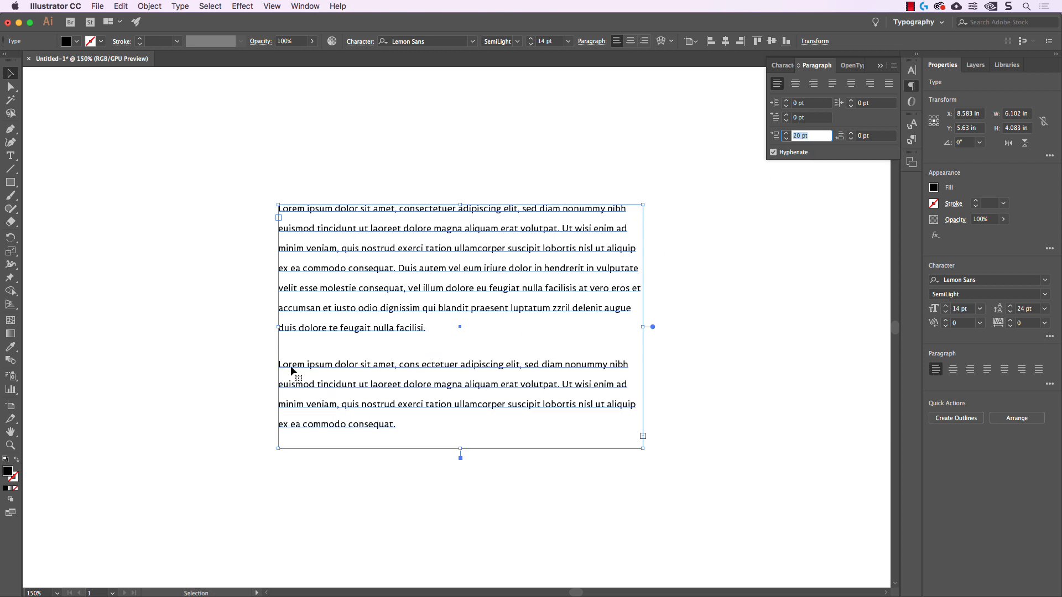
key(Return)
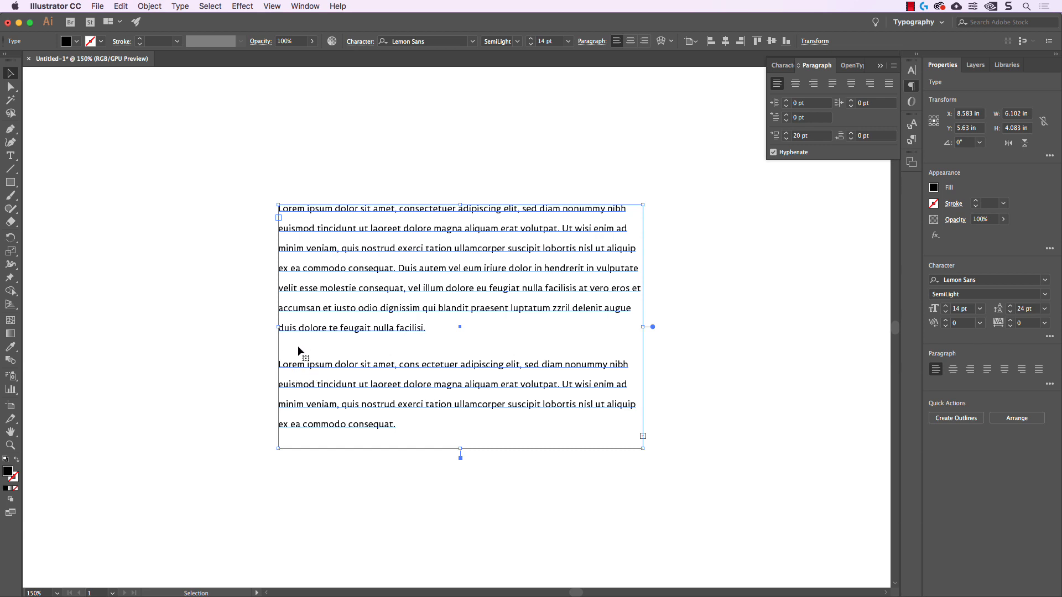
key(a)
key(cmd+z)
Set the space after the lorem ipsum paragraphs to 20 pt, and undo the change
click(875, 136)
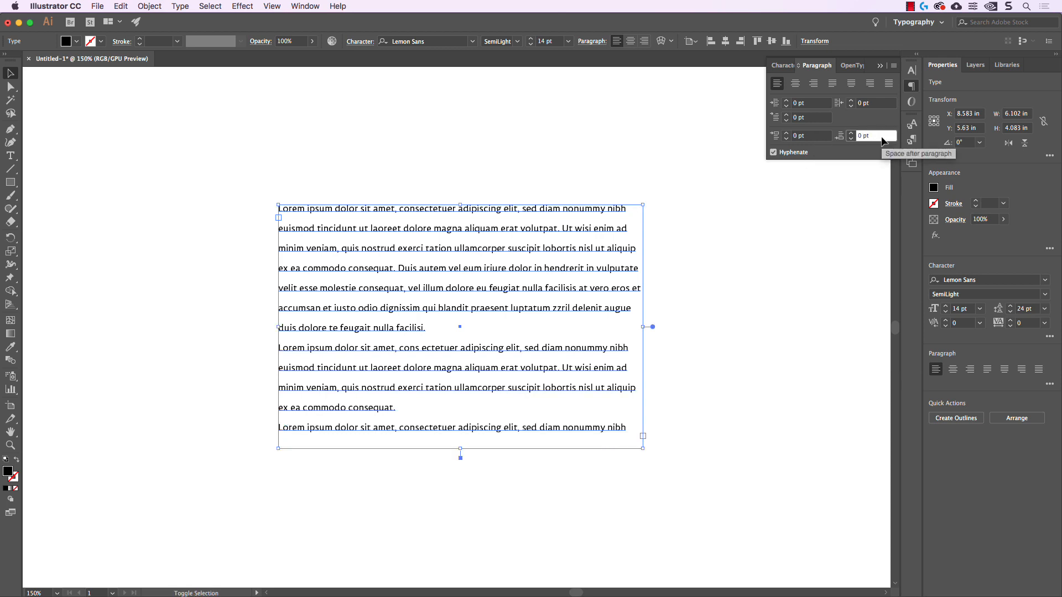
key(shift+Up)
key(shift+Up)
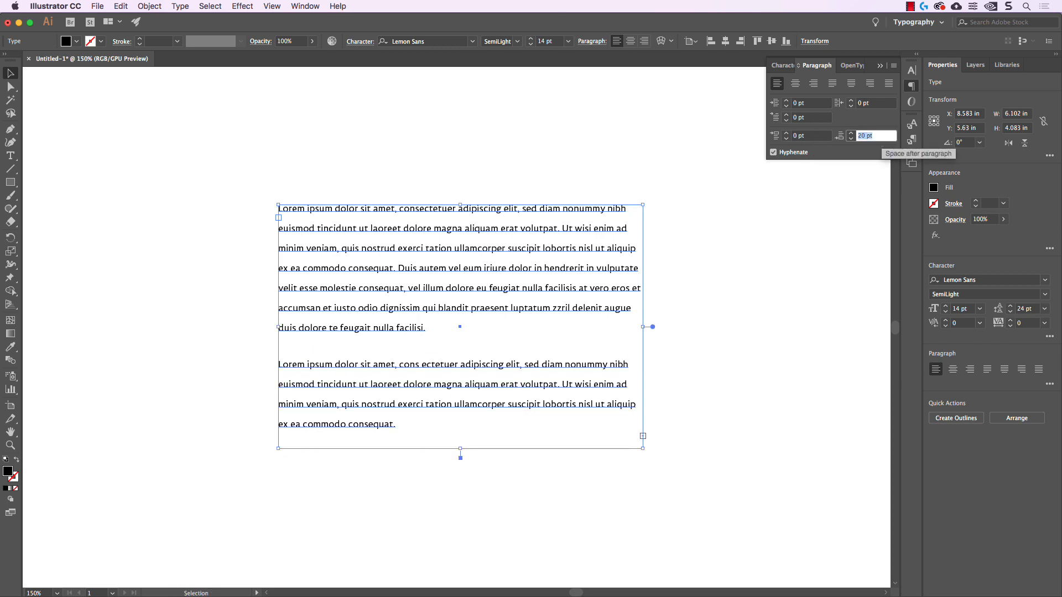
double_click(397, 327)
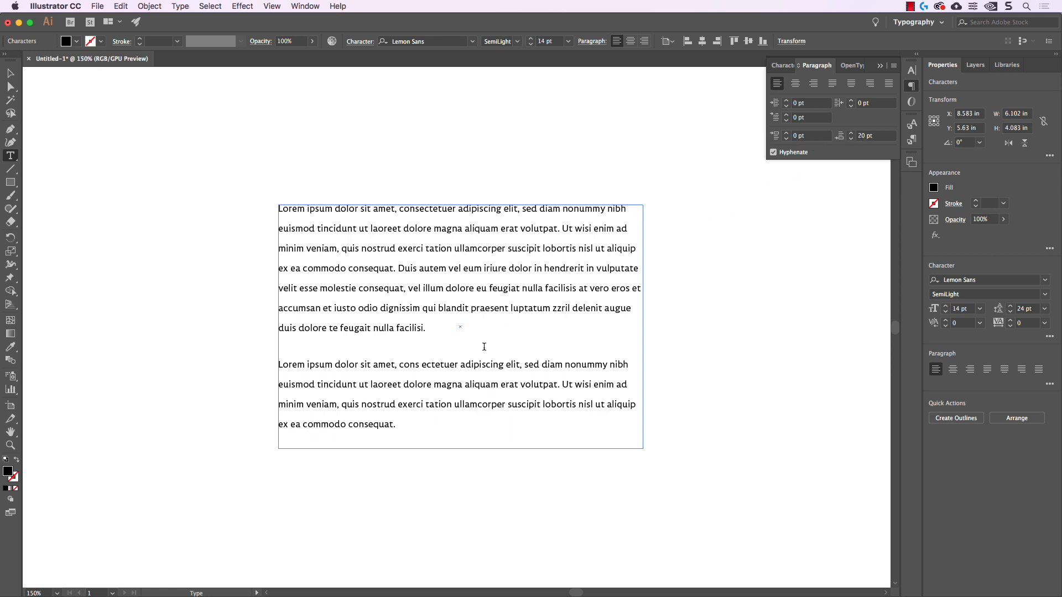
key(super+z)
key(super+z)
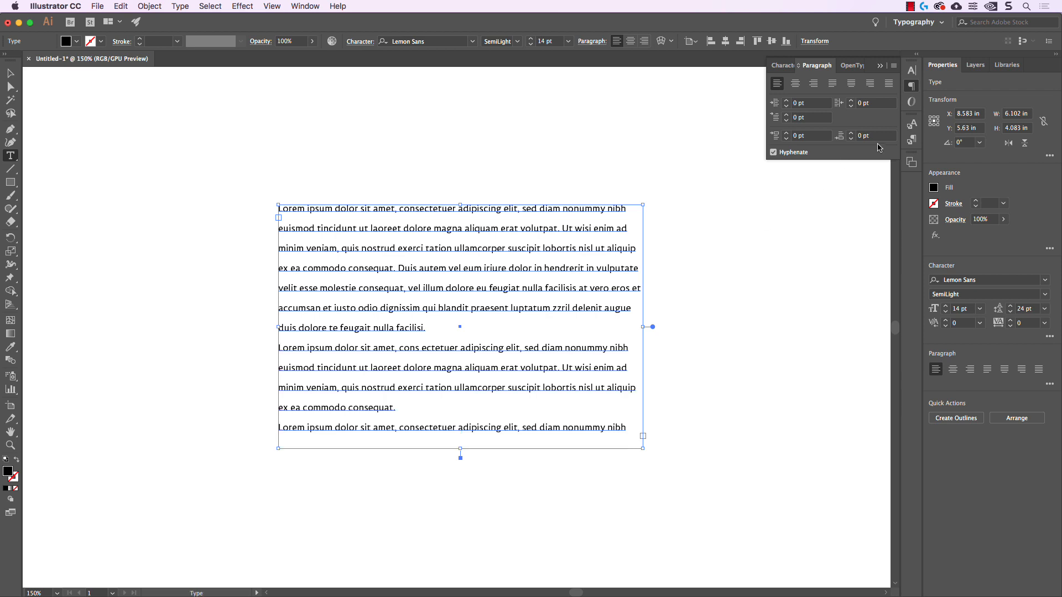
Insert an extra line break between the first and second lorem ipsum paragraphs
click(438, 328)
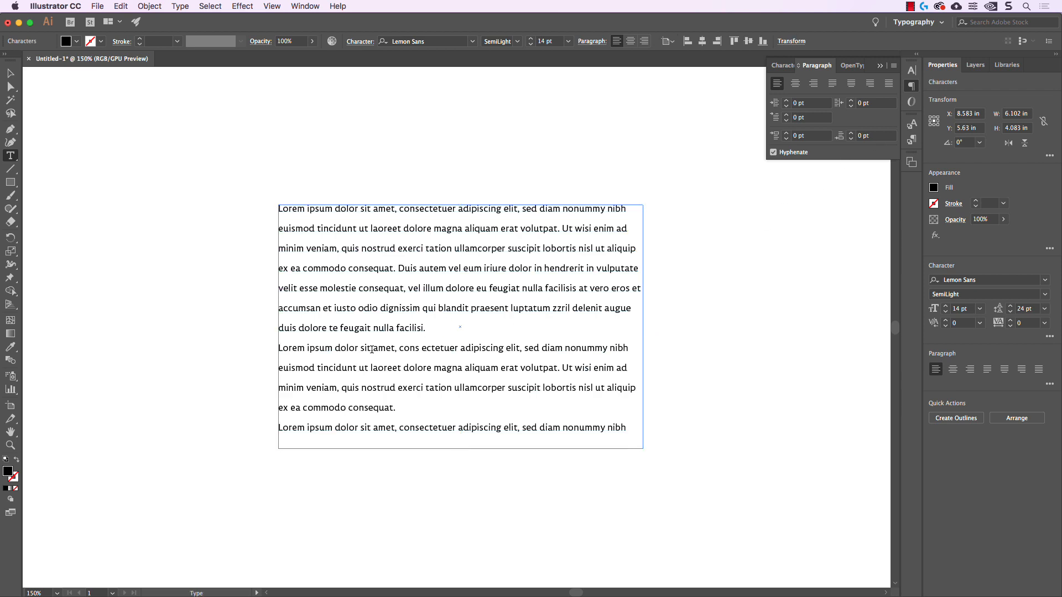
key(Return)
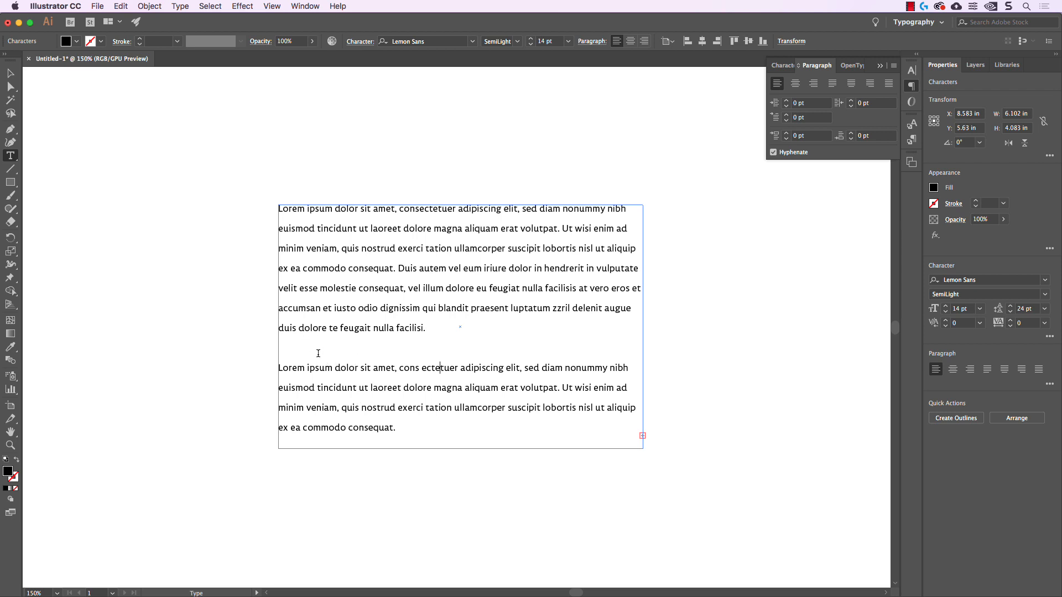
Remove the blank line between the first two lorem ipsum paragraphs and set the space after paragraph to 10 pt
click(280, 343)
key(BackSpace)
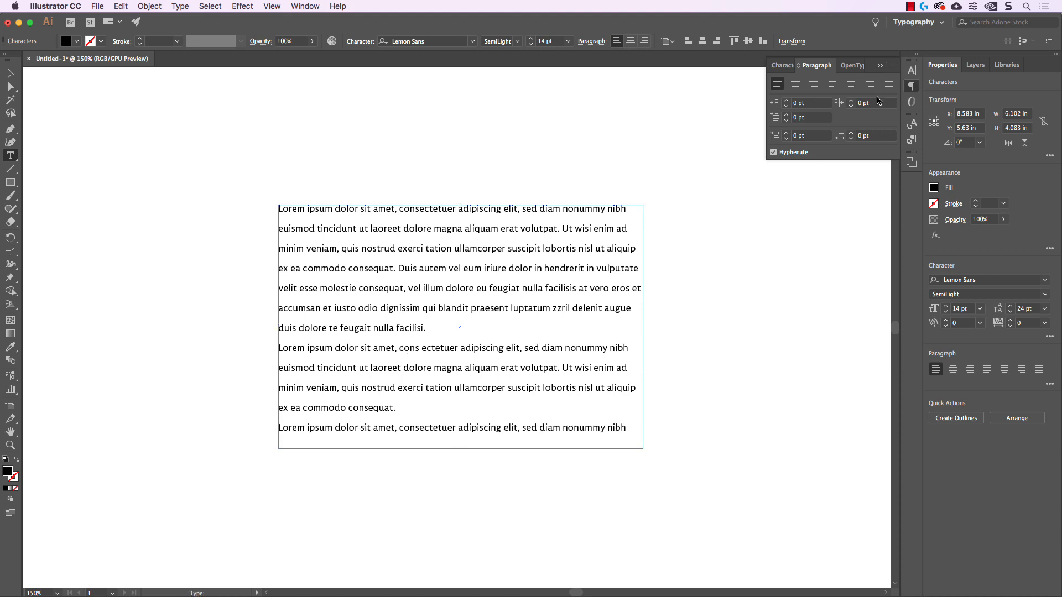
click(877, 137)
text(10)
key(Return)
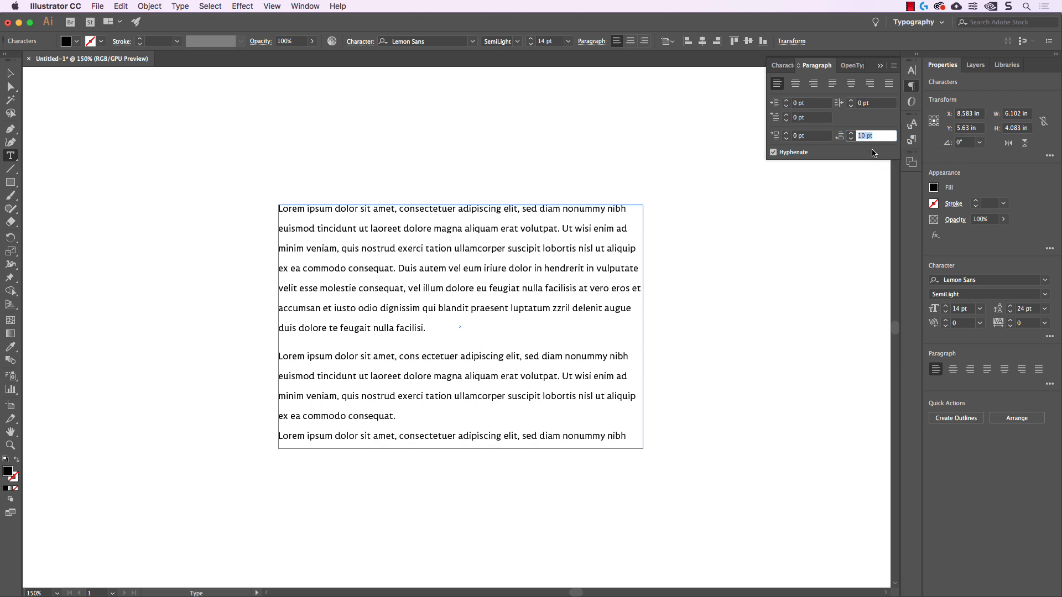
Fine-tune the space after the paragraph up and down in 1 pt increments, ending at 13 pt
key(Down)
key(Down)
key(Down)
key(Down)
key(Down)
key(Down)
key(Up)
key(Up)
key(Up)
key(Up)
key(Up)
key(Up)
key(Up)
key(Up)
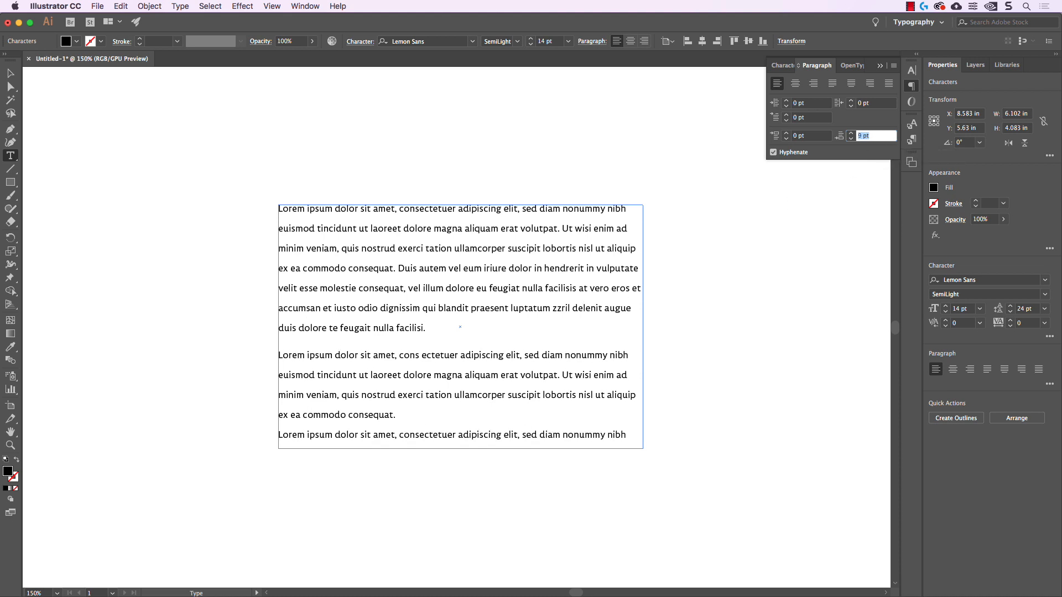
key(Up)
key(Down)
key(Down)
key(Down)
key(Down)
key(Up)
key(Up)
key(Up)
key(Up)
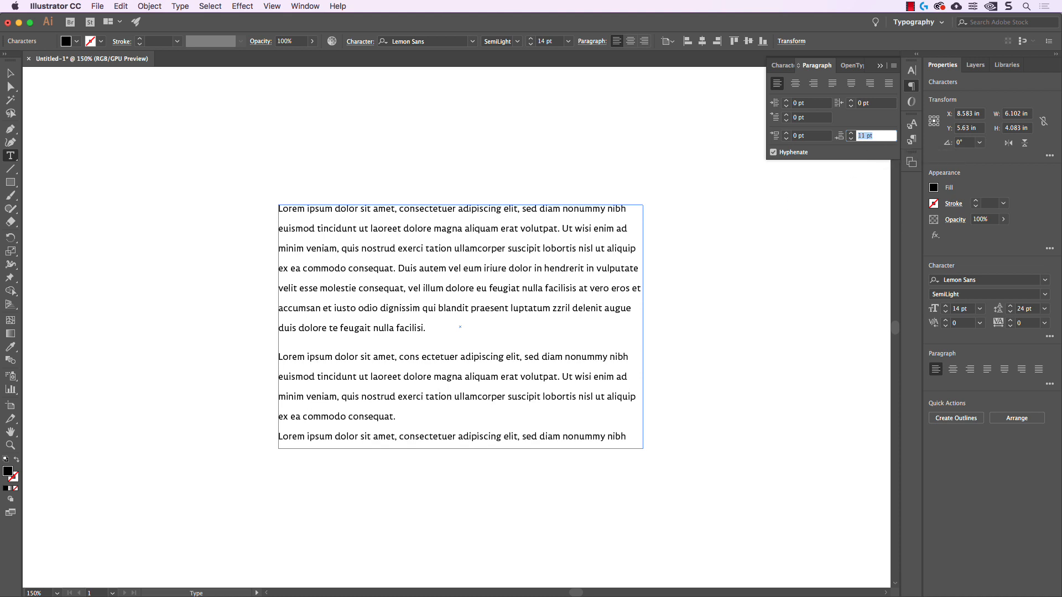
click(520, 293)
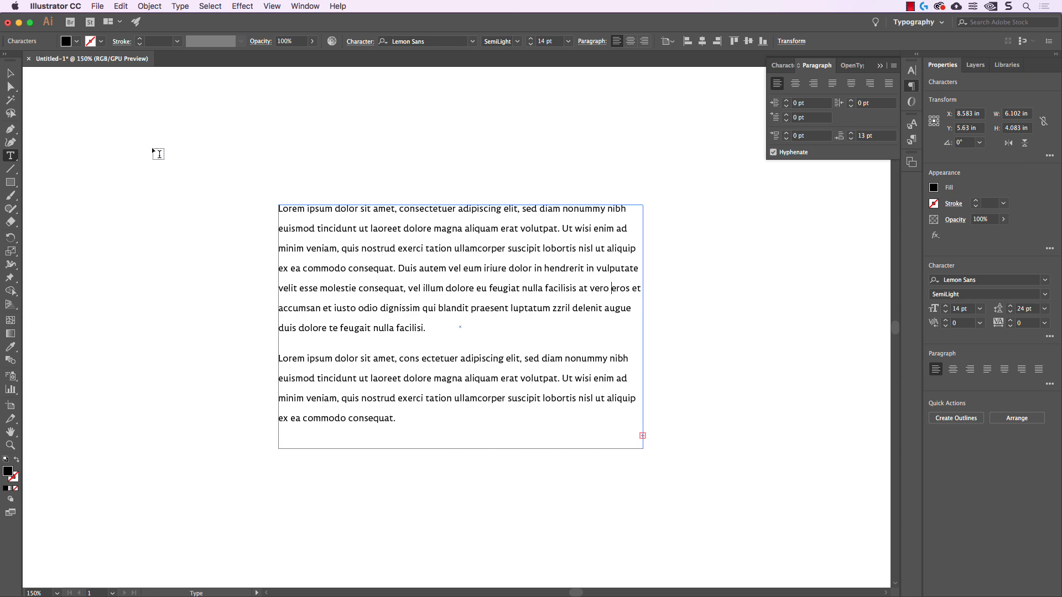
Select the lorem ipsum text frame and narrow it to about 3.36 in wide from its right edge
click(10, 74)
click(580, 154)
click(606, 261)
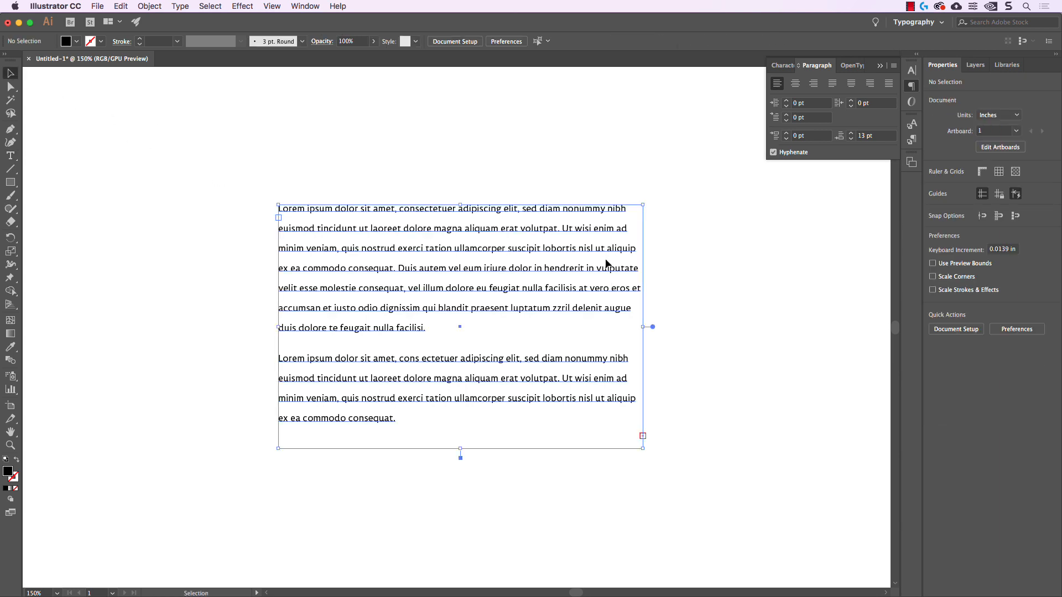
drag(643, 327, 479, 327)
Switch hyphenation off and on for the narrowed text frame to compare the line breaks, leaving it enabled
click(774, 152)
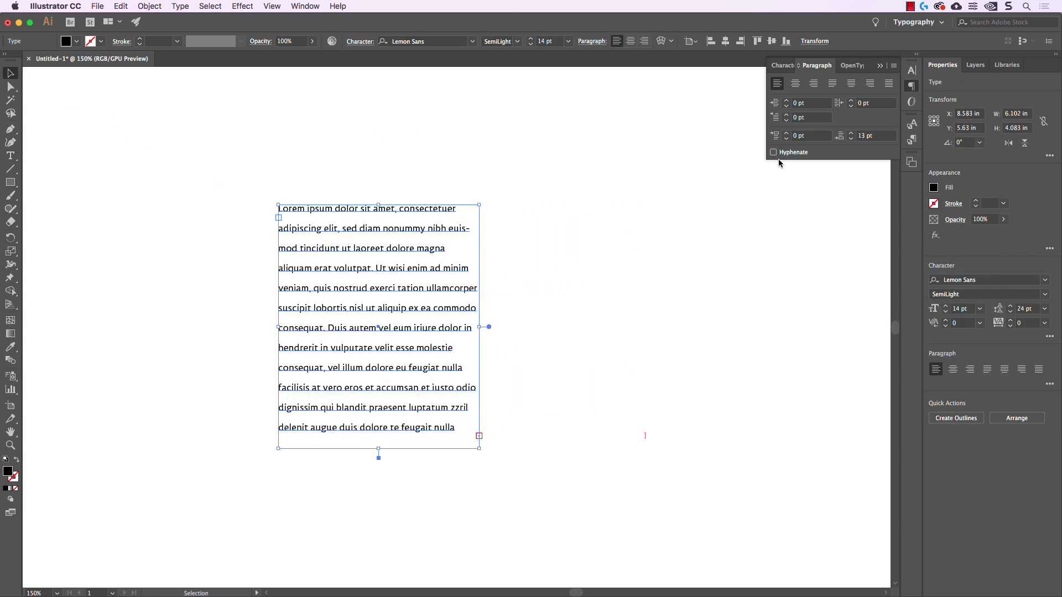
click(774, 152)
click(551, 244)
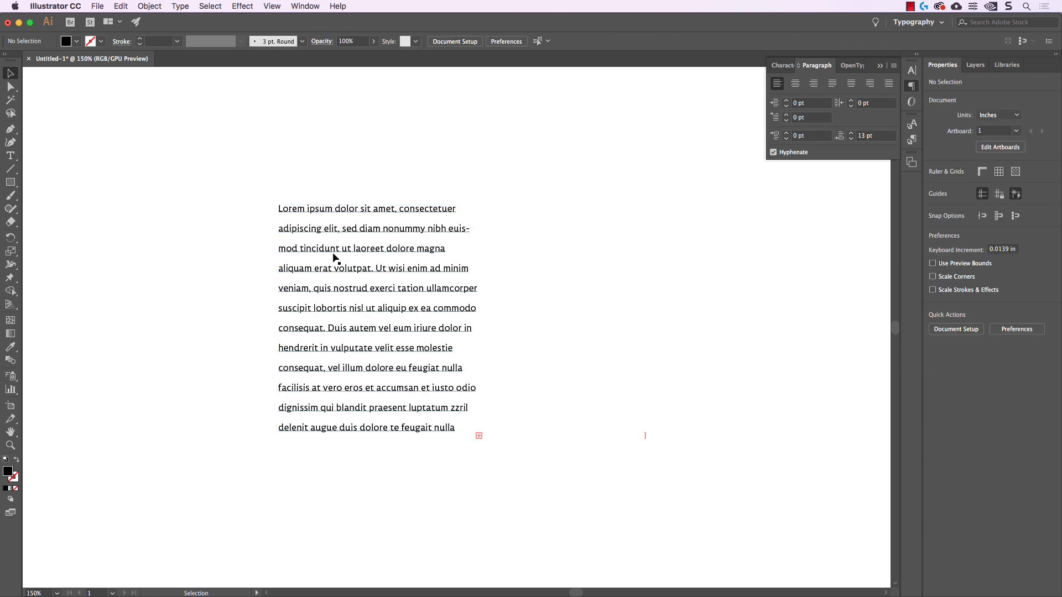
click(445, 256)
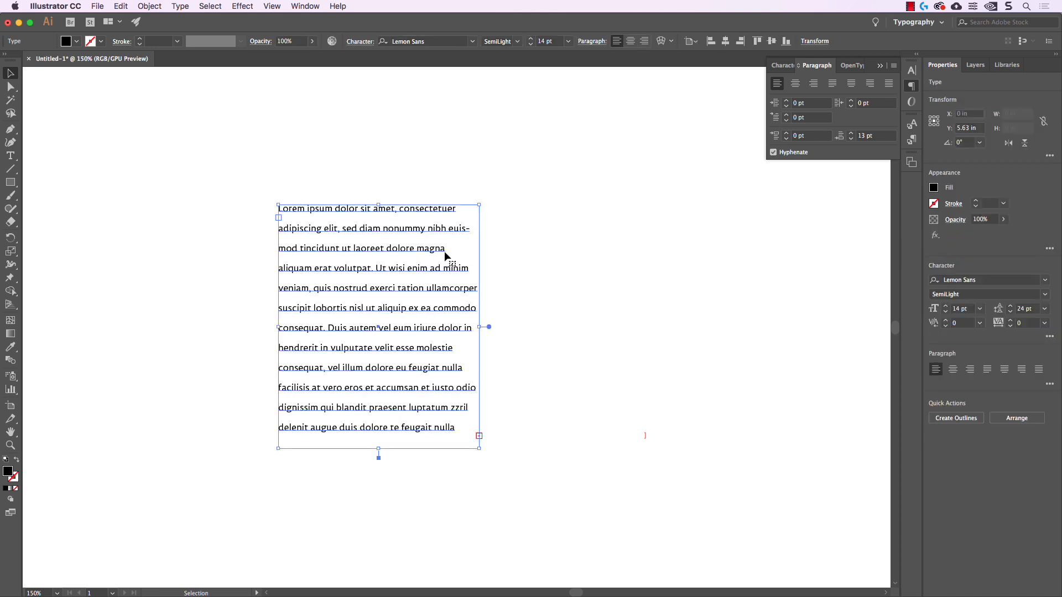
click(774, 152)
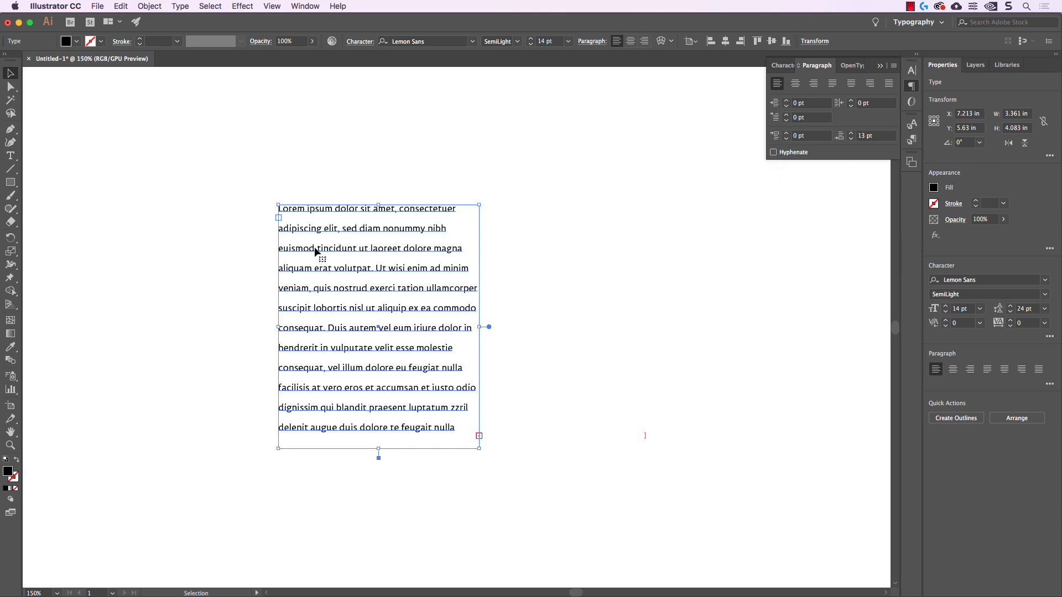
click(579, 274)
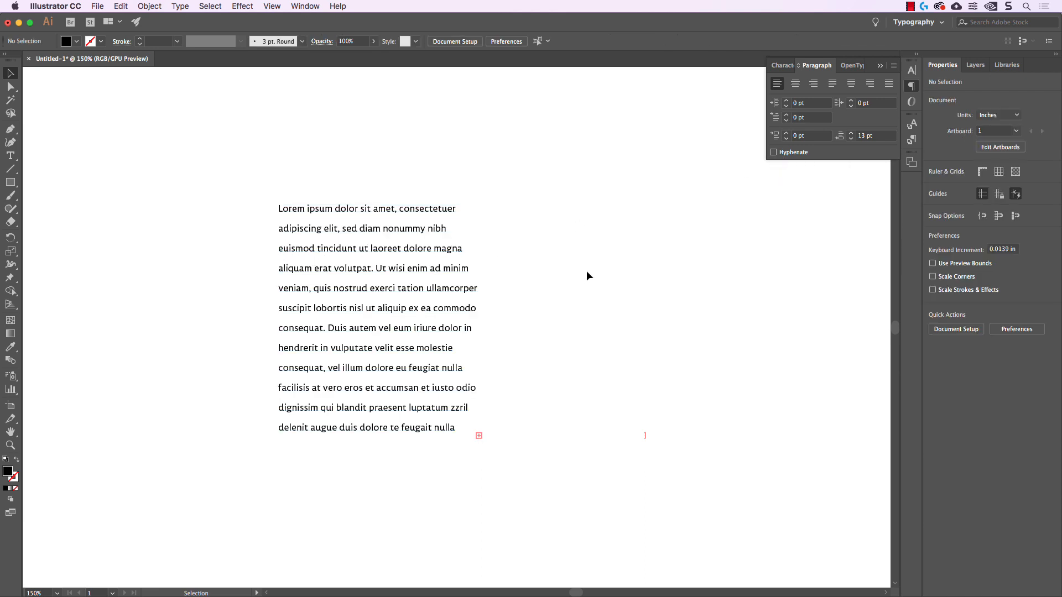
click(464, 269)
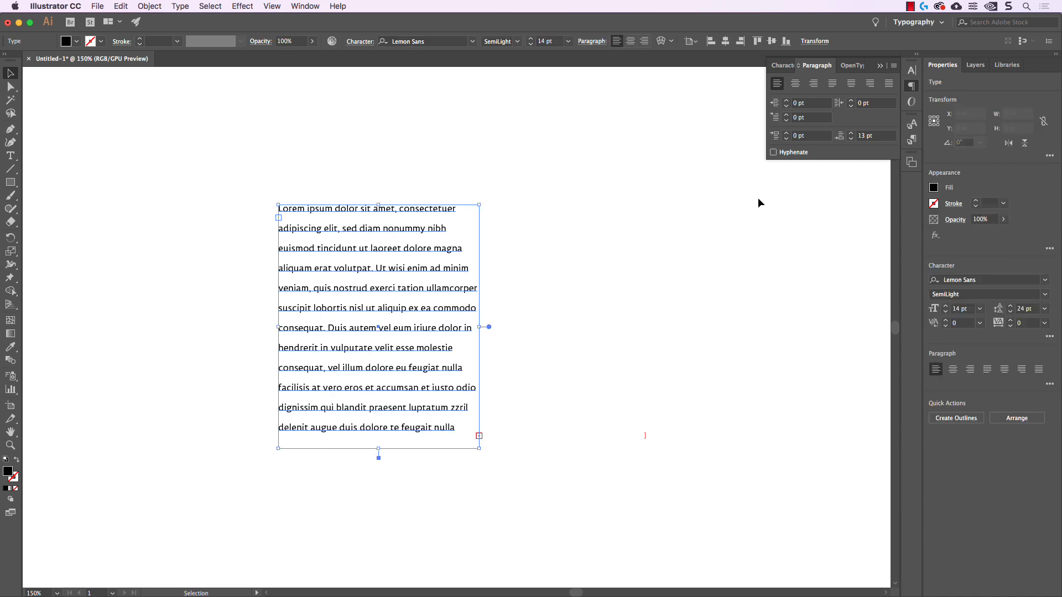
click(778, 156)
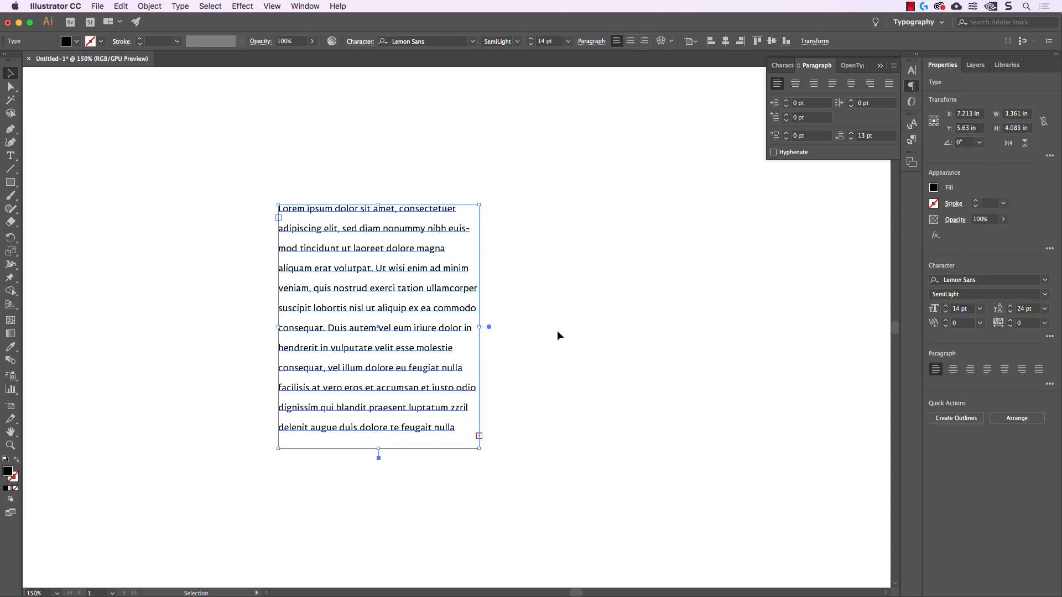
Display the Glyphs panel for the current font
click(304, 7)
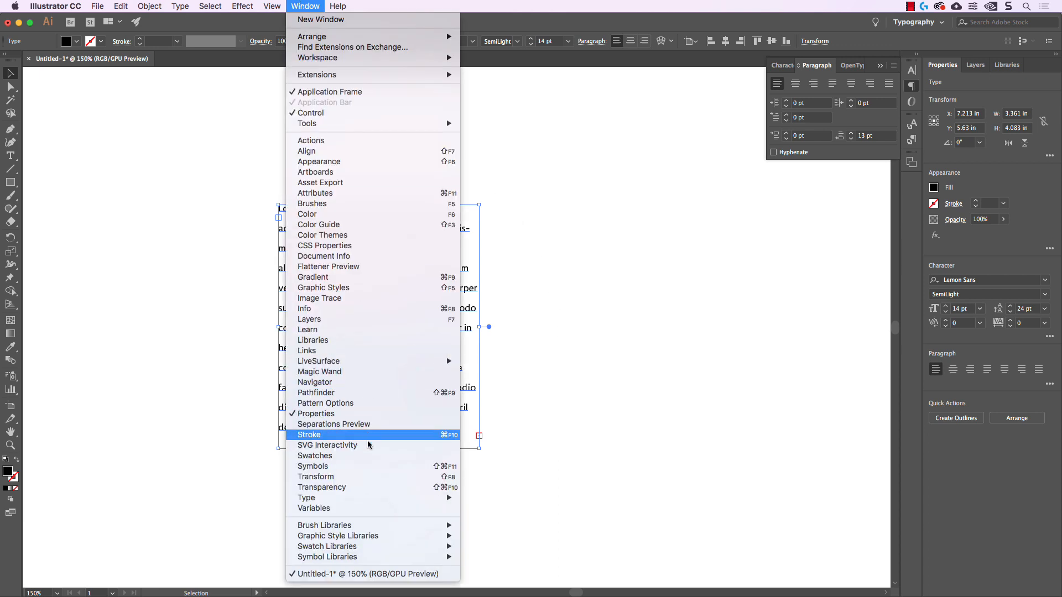
mouse_move(366, 500)
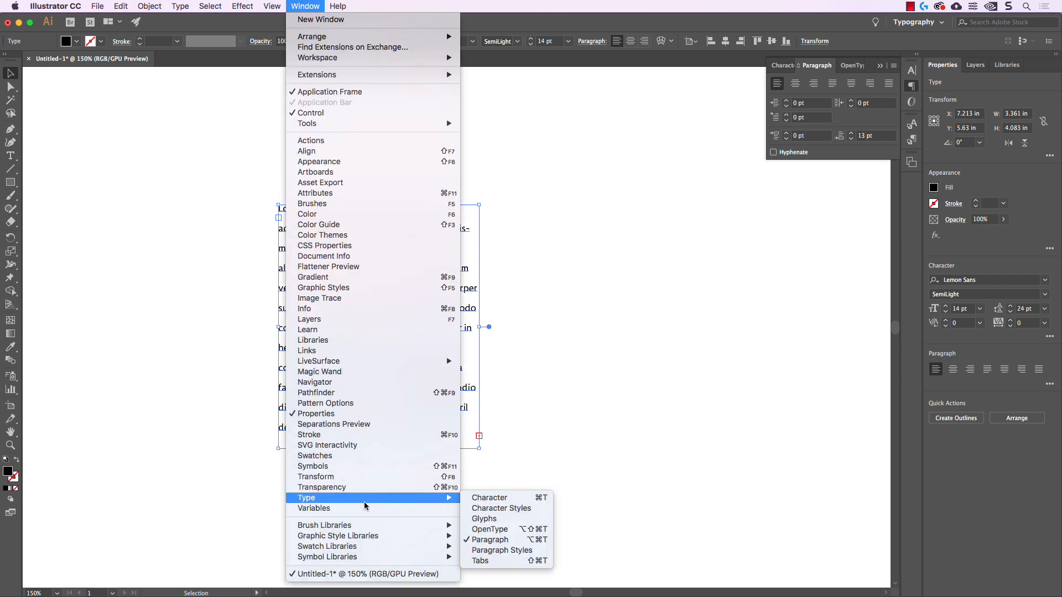
click(480, 518)
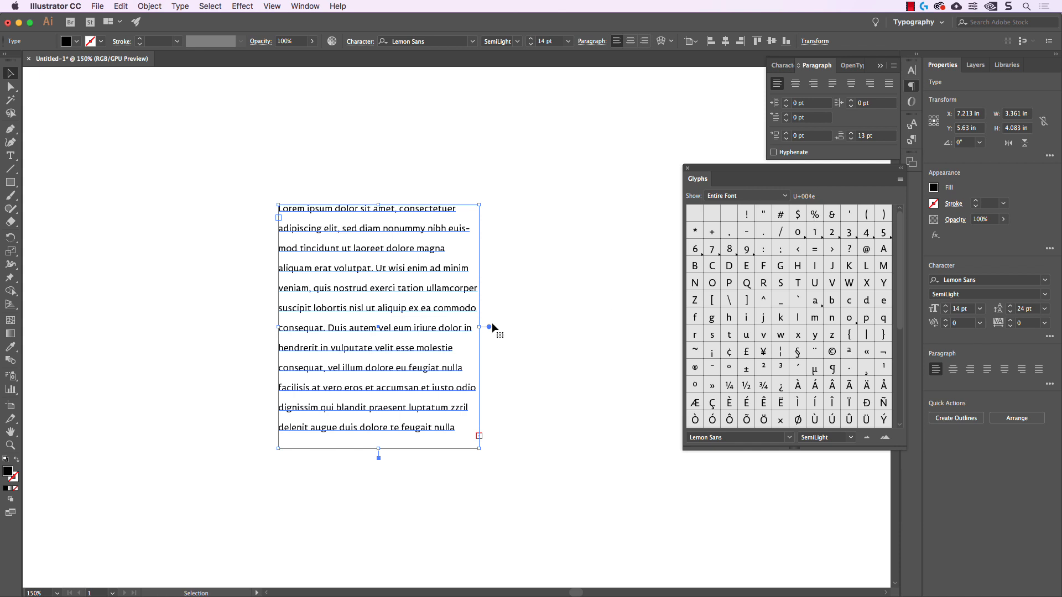
Replace all the lorem ipsum text in the frame with the © glyph followed by 2018
double_click(382, 330)
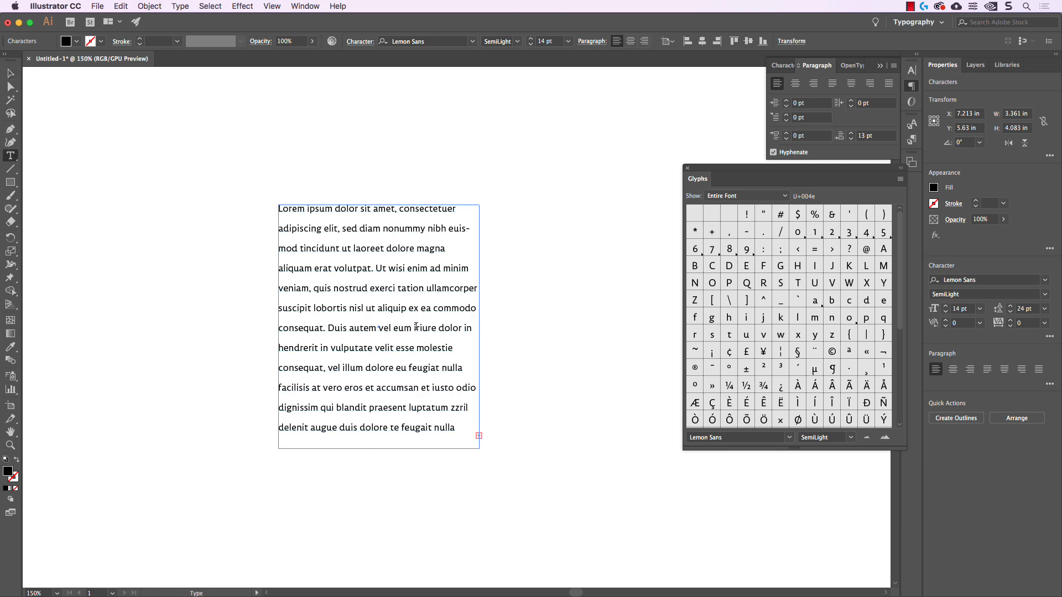
key(super+a)
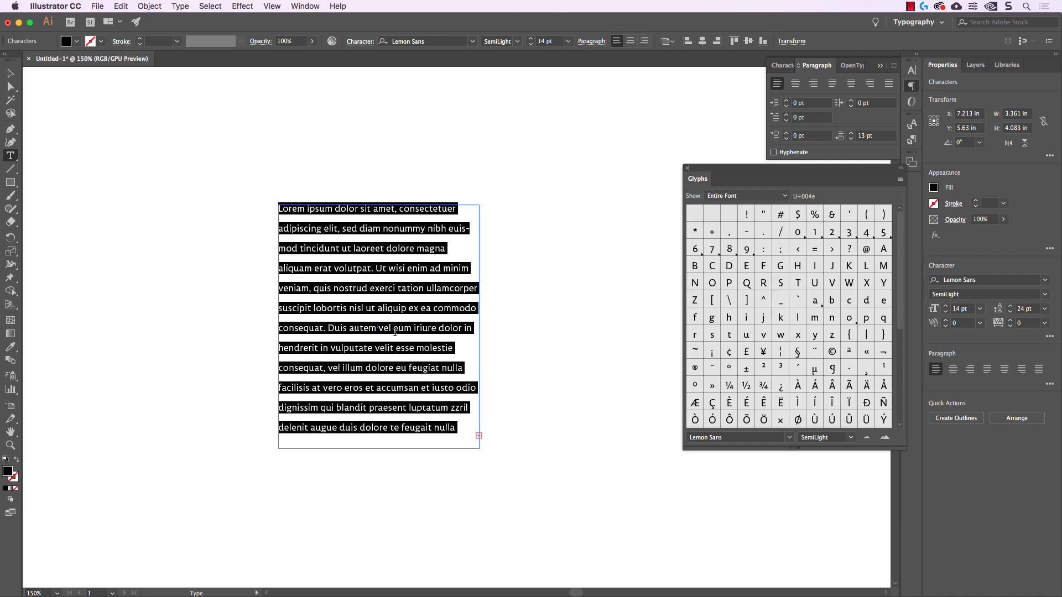
key(BackSpace)
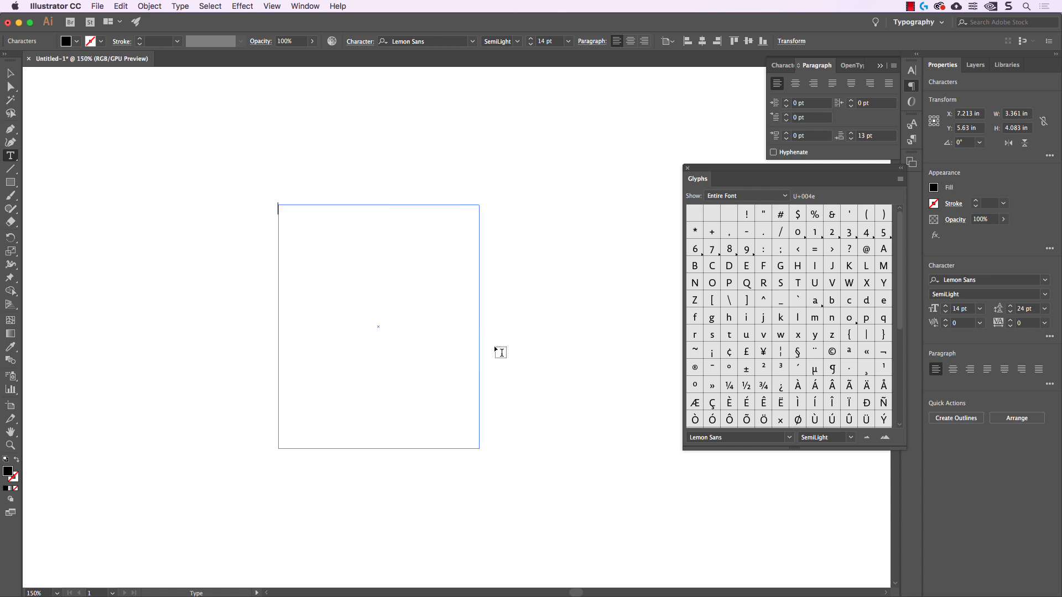
click(833, 355)
text(2018)
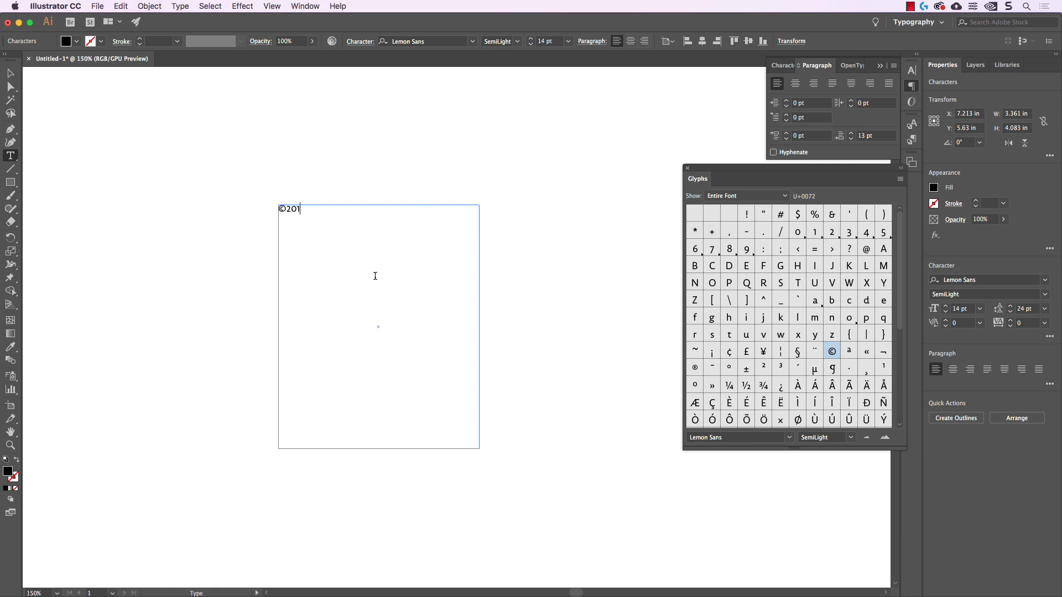